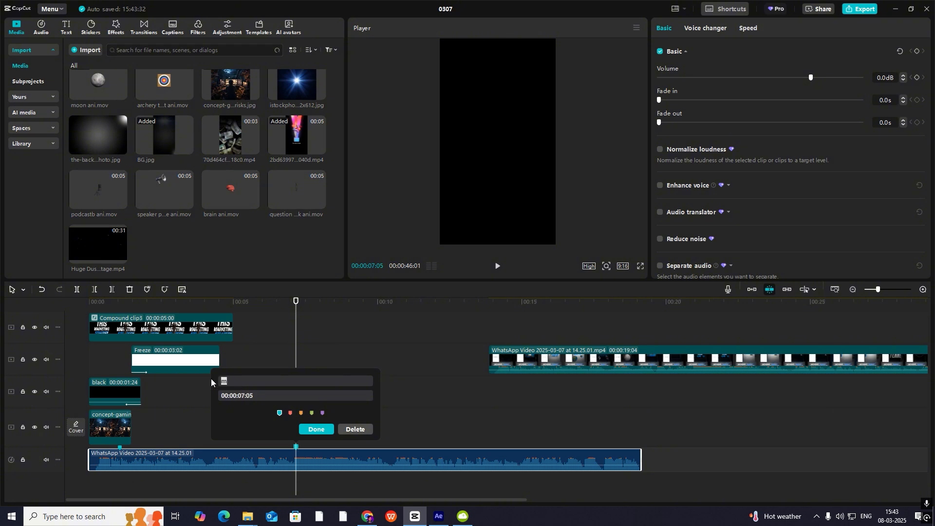
Name the audio marker at 00:00:07:05 "nd part scene 1" and copy the white Freeze clip onto the main track at that marker.
{"action": "type", "text": "nd part scene 1"}
{"action": "left_click", "coordinate": [411, 393]}
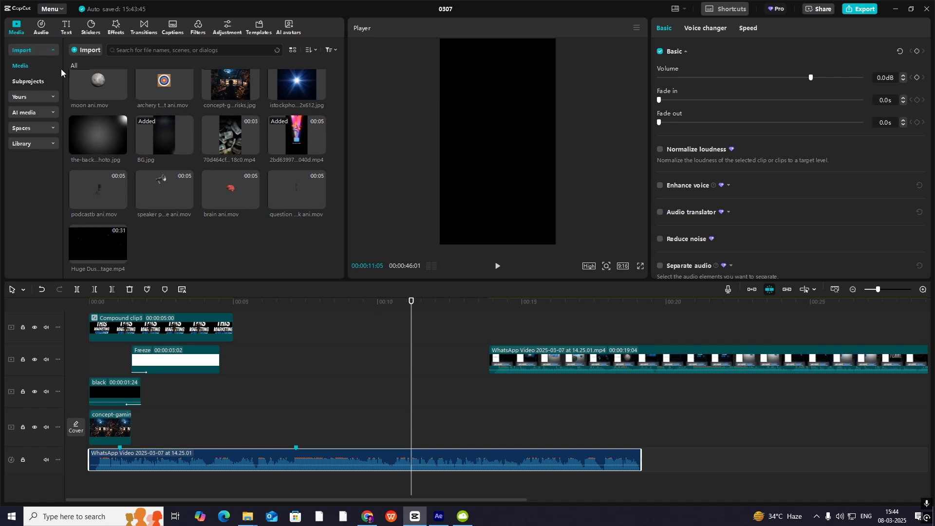
{"action": "left_click", "coordinate": [181, 364]}
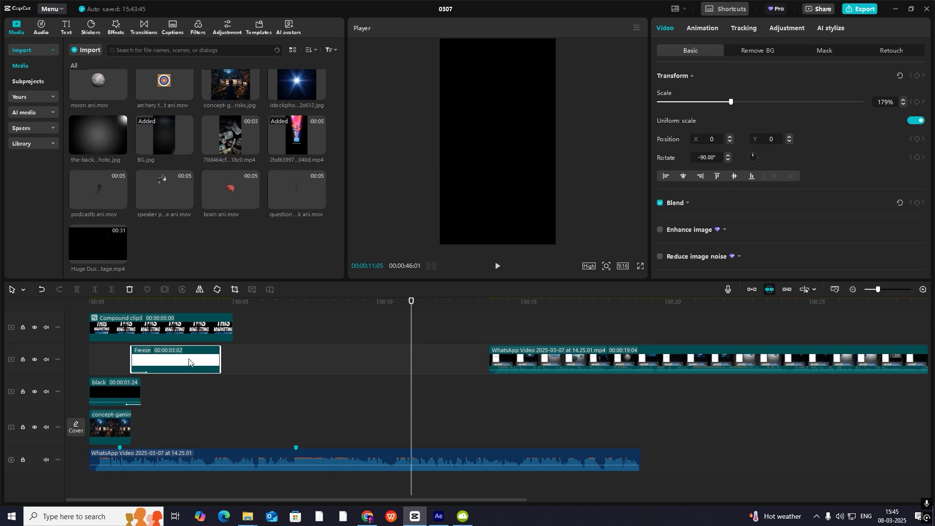
{"action": "left_click_drag", "start_coordinate": [141, 360], "coordinate": [332, 413]}
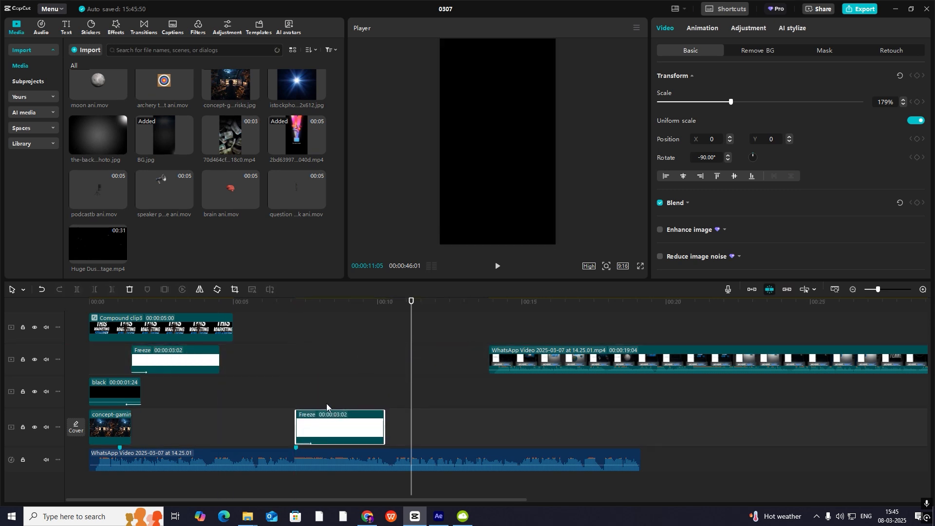
Place the podcastb ani.mov clip above the copied Freeze clip and trim its end to match the Freeze clip.
{"action": "left_click", "coordinate": [299, 402]}
{"action": "left_click", "coordinate": [535, 377]}
{"action": "left_click_drag", "start_coordinate": [535, 378], "coordinate": [737, 396]}
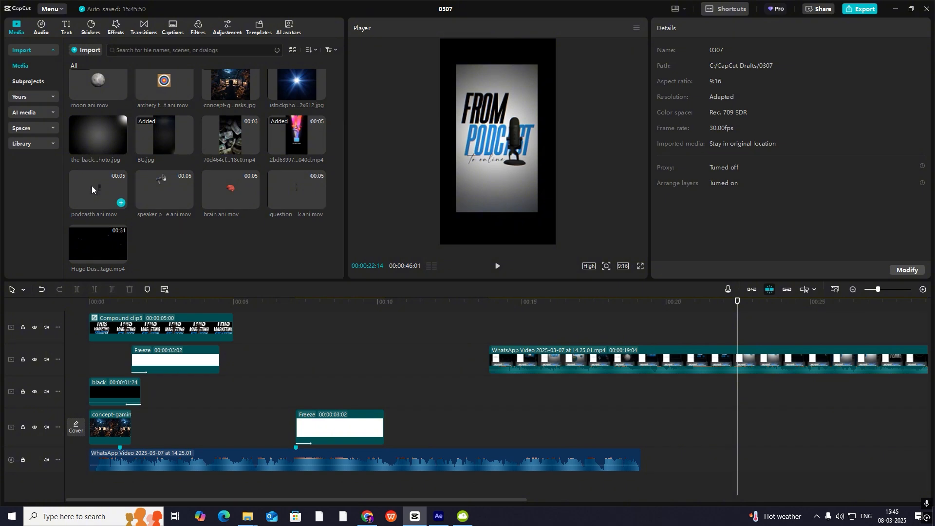
{"action": "mouse_move", "coordinate": [91, 185]}
{"action": "left_mouse_down"}
{"action": "mouse_move", "coordinate": [345, 377]}
{"action": "mouse_move", "coordinate": [283, 389]}
{"action": "mouse_move", "coordinate": [296, 393]}
{"action": "left_mouse_up"}
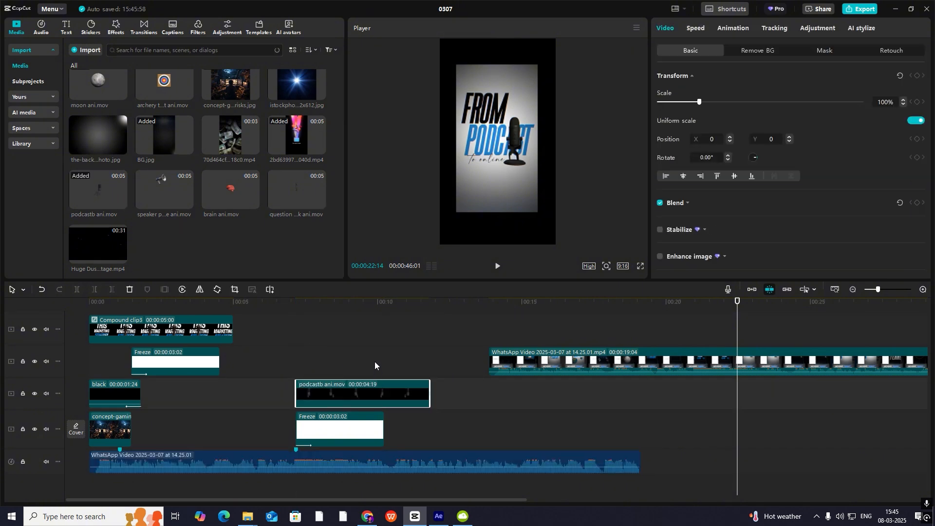
{"action": "left_click", "coordinate": [384, 375]}
{"action": "left_click", "coordinate": [424, 395]}
{"action": "key", "text": "w"}
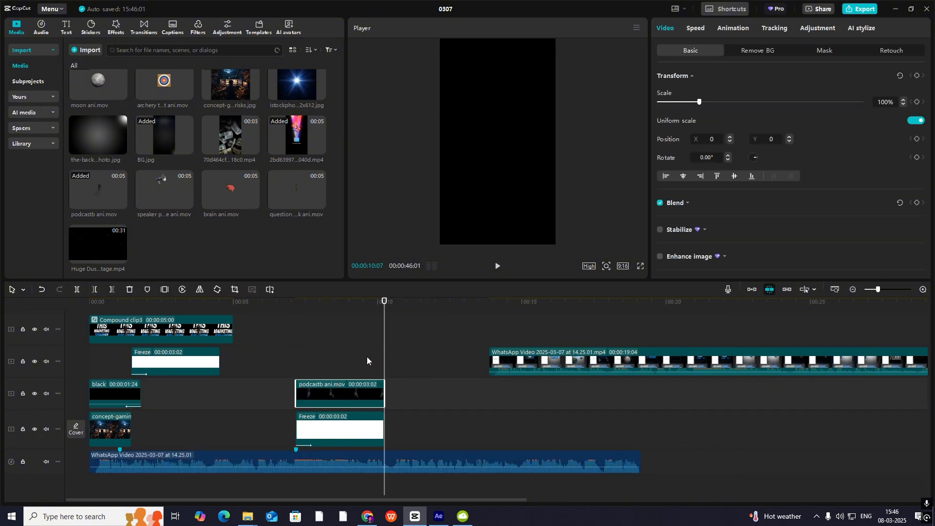
Shift the microphone animation to the right half of the frame and scale it up slightly.
{"action": "left_click_drag", "start_coordinate": [367, 357], "coordinate": [347, 377]}
{"action": "left_click", "coordinate": [353, 382]}
{"action": "left_click_drag", "start_coordinate": [495, 162], "coordinate": [510, 163]}
{"action": "left_click_drag", "start_coordinate": [699, 102], "coordinate": [706, 102]}
Add a default text clip above the podcastb clip and set its font to HelveticaNeueLTPro77.
{"action": "left_click", "coordinate": [711, 373]}
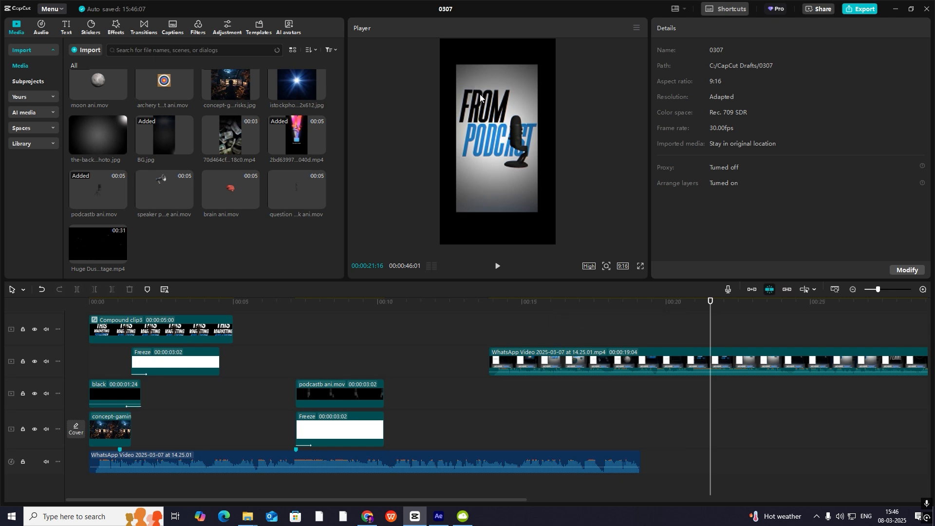
{"action": "left_click", "coordinate": [66, 26]}
{"action": "left_click_drag", "start_coordinate": [90, 78], "coordinate": [340, 353]}
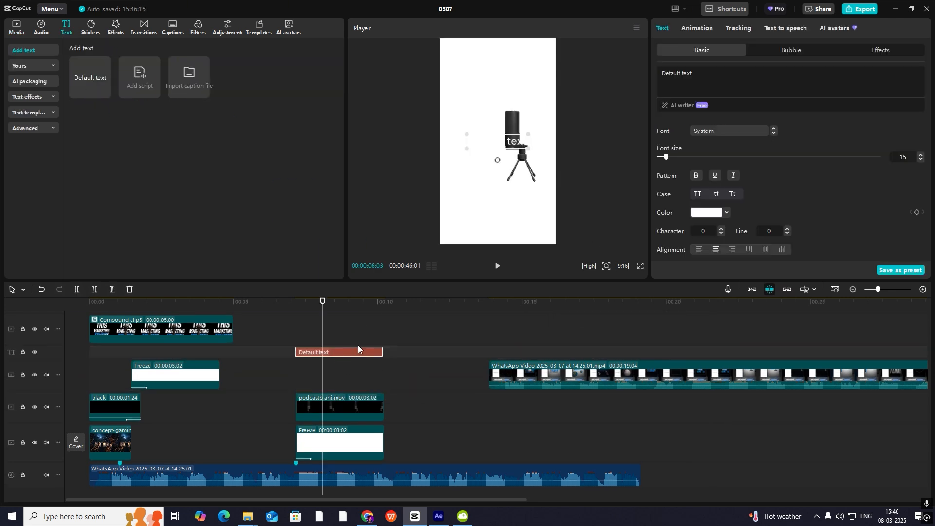
{"action": "left_click", "coordinate": [731, 130]}
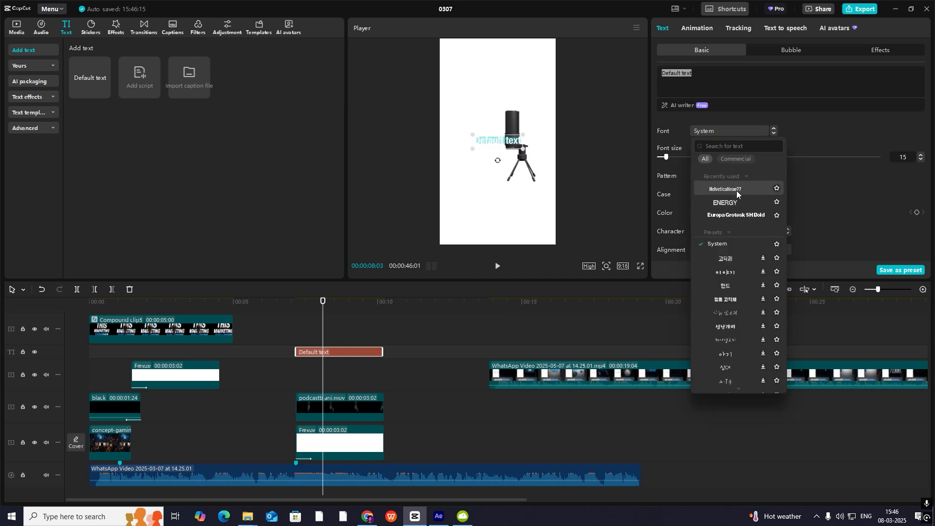
{"action": "left_click", "coordinate": [737, 190]}
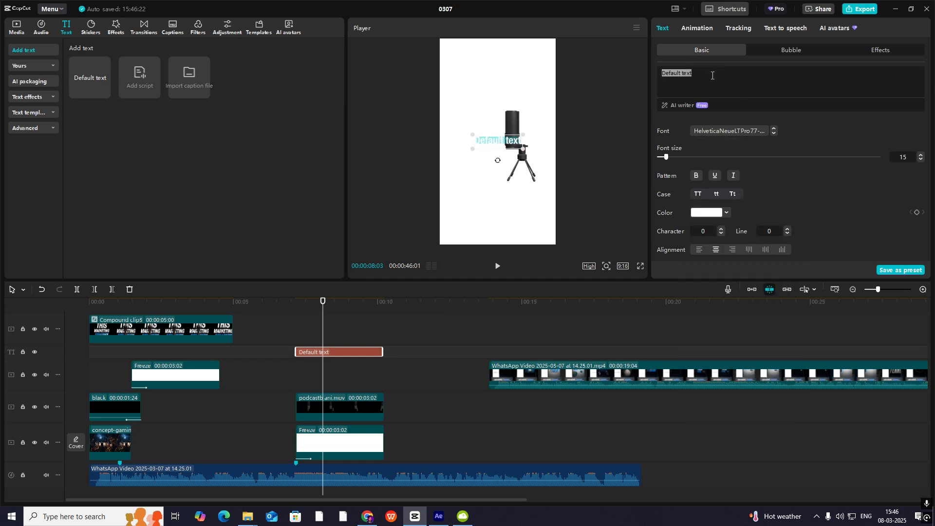
Replace the new text clip's default wording with "from".
{"action": "left_click", "coordinate": [508, 347]}
{"action": "left_click_drag", "start_coordinate": [508, 346], "coordinate": [317, 361]}
{"action": "left_click", "coordinate": [341, 352]}
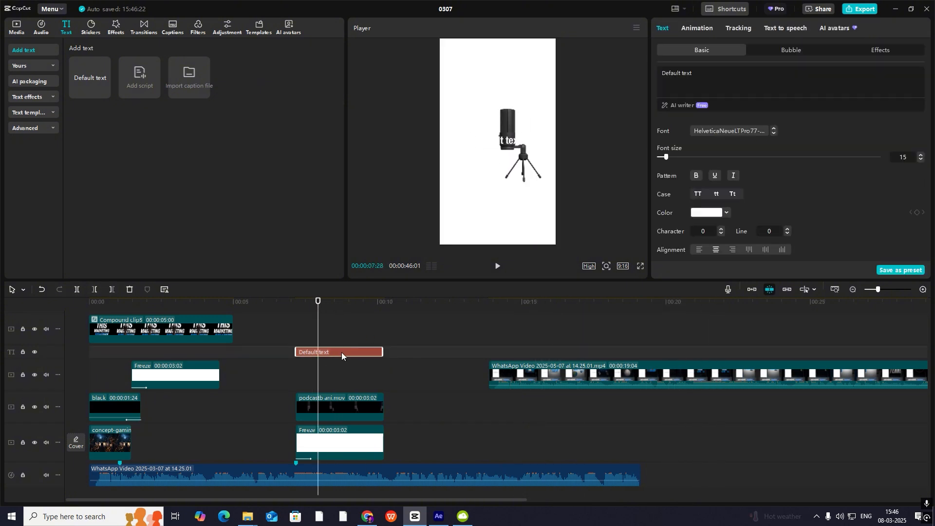
{"action": "type", "text": "from"}
Format the "from" text as black, bold and uppercase, and enlarge and place it above the microphone.
{"action": "left_click", "coordinate": [716, 217]}
{"action": "left_click", "coordinate": [678, 367]}
{"action": "left_click", "coordinate": [695, 176]}
{"action": "left_click", "coordinate": [698, 193]}
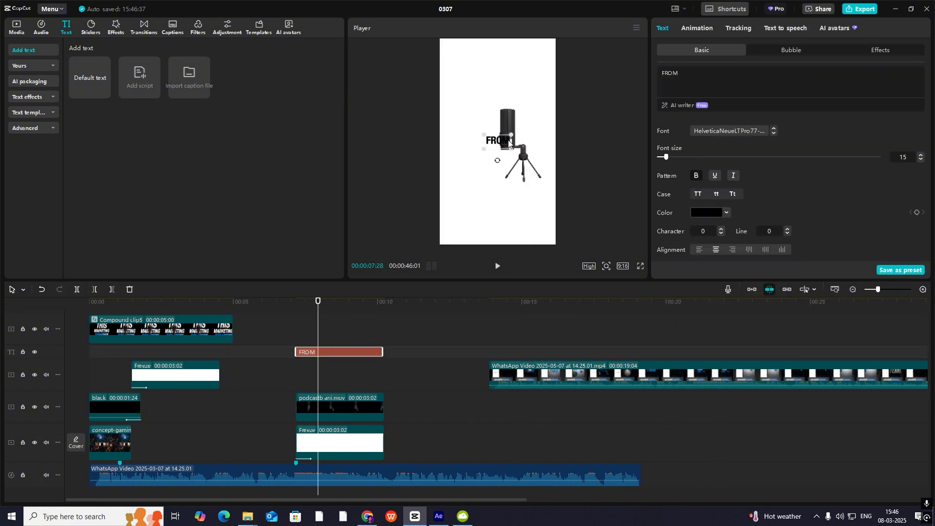
{"action": "left_click_drag", "start_coordinate": [509, 149], "coordinate": [533, 164]}
{"action": "left_click_drag", "start_coordinate": [497, 142], "coordinate": [482, 95]}
Duplicate the FROM text as a smaller blue uppercase "PODCAST" line below it, and move both text clips beneath the microphone layer.
{"action": "left_click_drag", "start_coordinate": [356, 351], "coordinate": [355, 374]}
{"action": "type", "text": "podcast"}
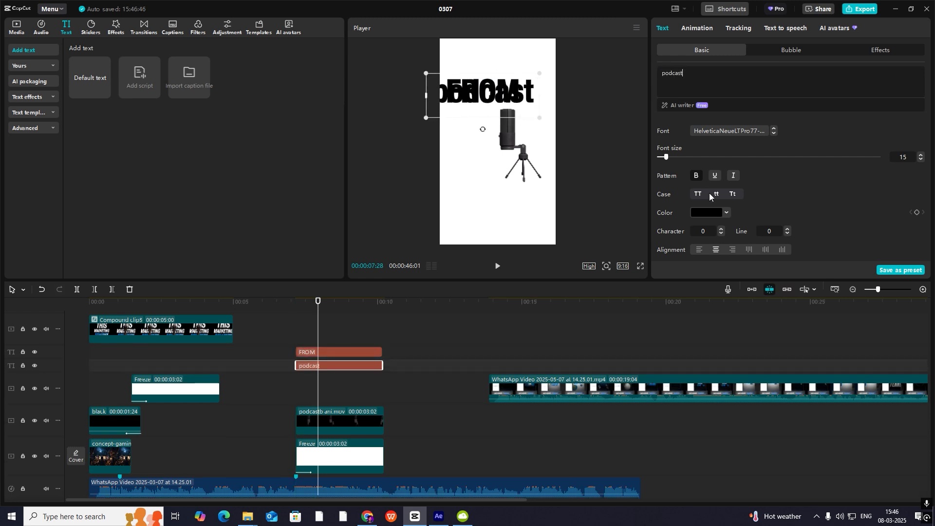
{"action": "left_click", "coordinate": [697, 193]}
{"action": "left_click_drag", "start_coordinate": [552, 117], "coordinate": [527, 102]}
{"action": "left_click_drag", "start_coordinate": [406, 339], "coordinate": [331, 431]}
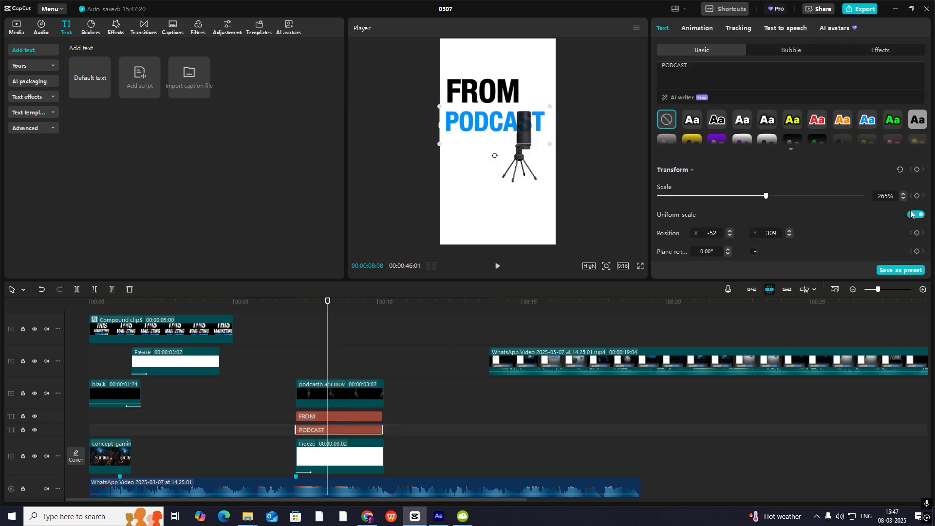
Stretch the PODCAST text's height to 349% with uniform scale off, and nudge the text up slightly.
{"action": "left_click", "coordinate": [911, 214]}
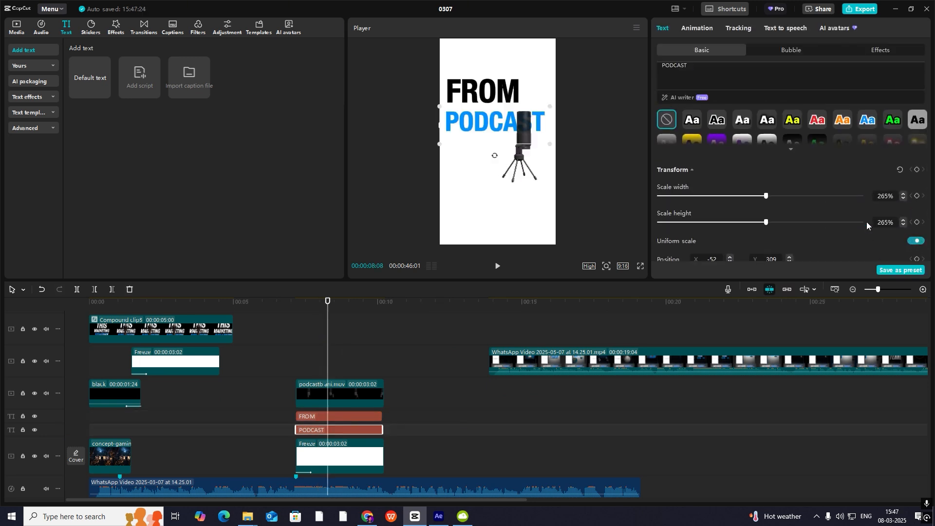
{"action": "left_click_drag", "start_coordinate": [768, 223], "coordinate": [799, 229]}
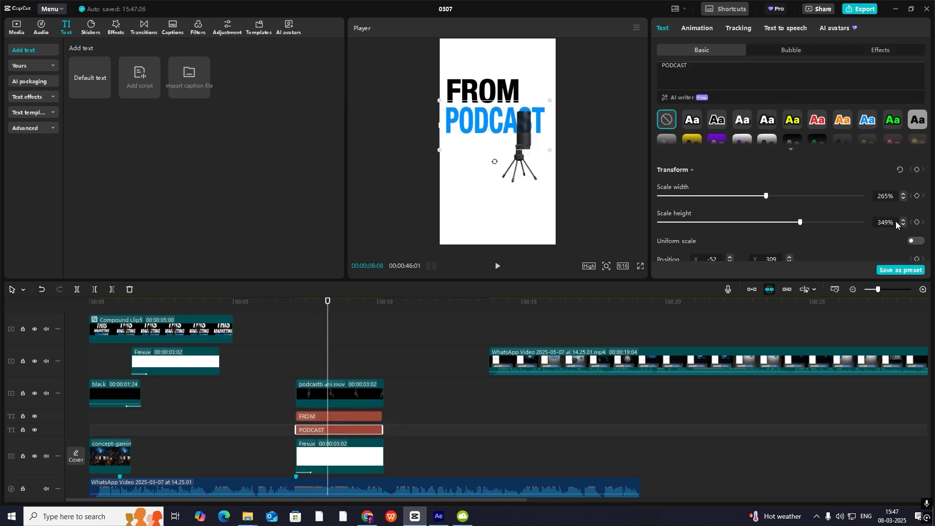
{"action": "left_click", "coordinate": [915, 240]}
{"action": "mouse_move", "coordinate": [494, 121]}
{"action": "left_mouse_down"}
{"action": "mouse_move", "coordinate": [497, 145]}
{"action": "mouse_move", "coordinate": [492, 118]}
{"action": "left_mouse_up"}
Add another text clip over the microphone scene reading "to online" with "coaching" on a second line.
{"action": "left_click", "coordinate": [742, 328]}
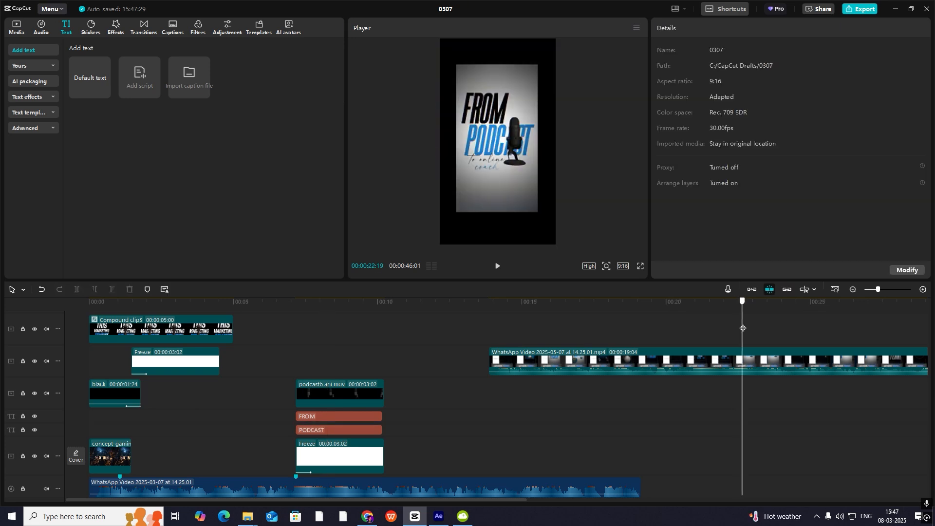
{"action": "left_click", "coordinate": [748, 328]}
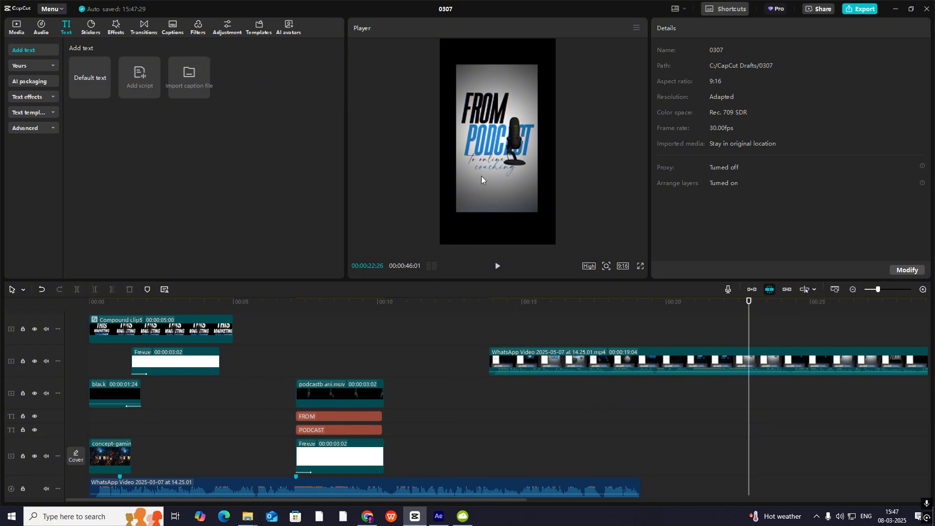
{"action": "left_click", "coordinate": [307, 368]}
{"action": "left_click_drag", "start_coordinate": [84, 73], "coordinate": [298, 361]}
{"action": "left_click", "coordinate": [667, 96]}
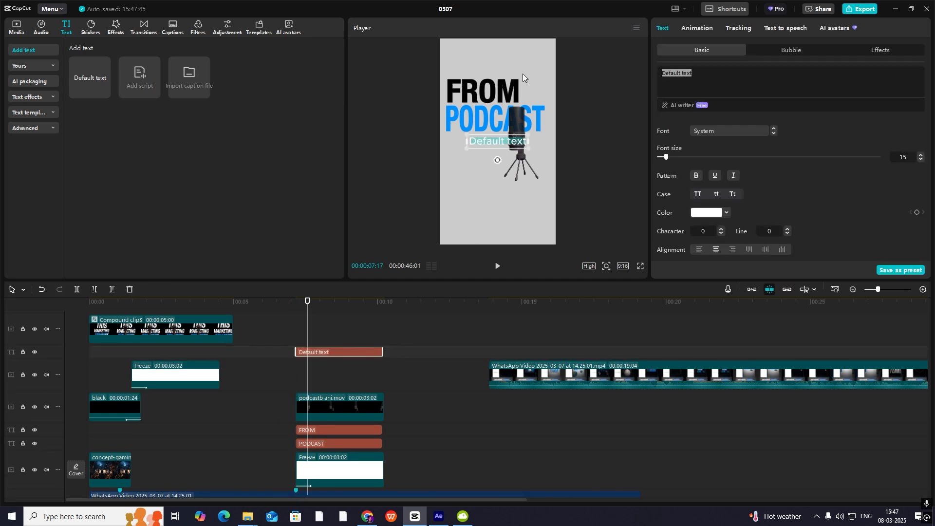
{"action": "type", "text": "to online"}
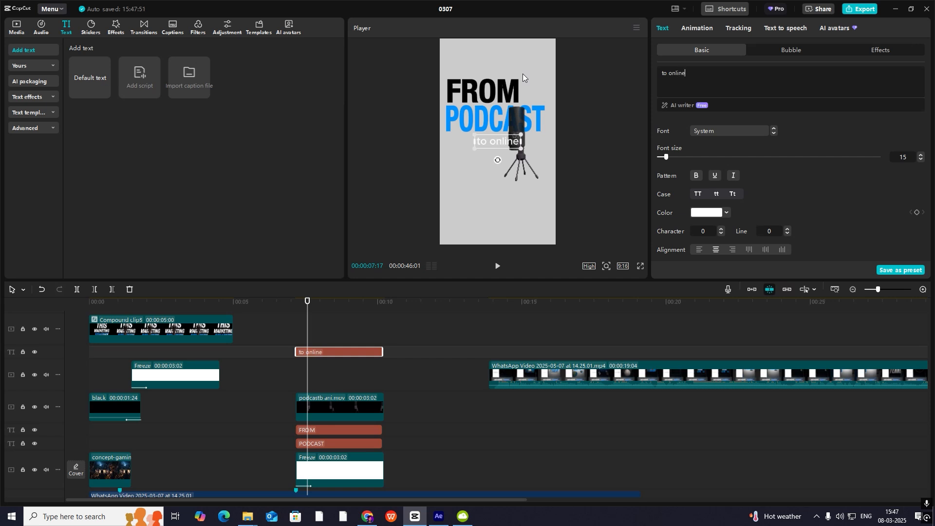
{"action": "key", "text": "Return"}
{"action": "type", "text": "coach"}
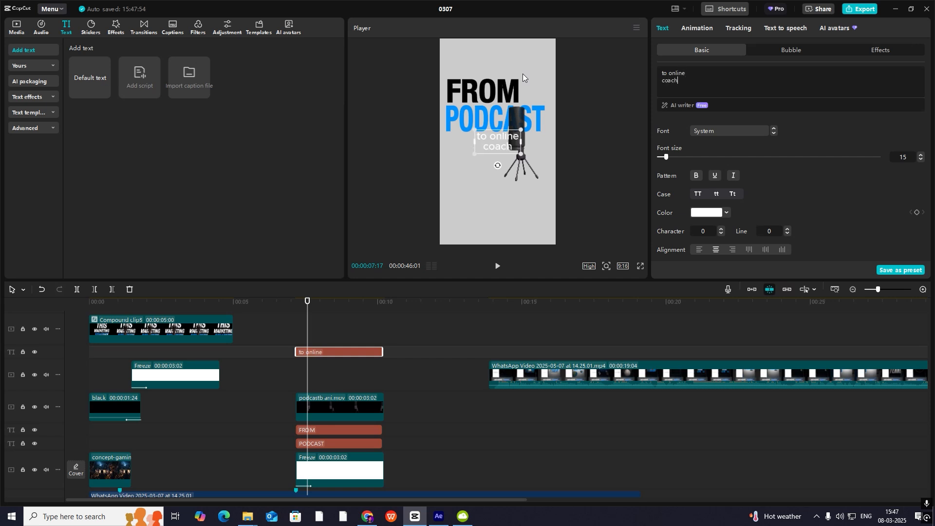
{"action": "type", "text": "ing"}
Move the "to online coaching" text below PODCAST and format it in title case and black.
{"action": "left_click_drag", "start_coordinate": [505, 140], "coordinate": [501, 171]}
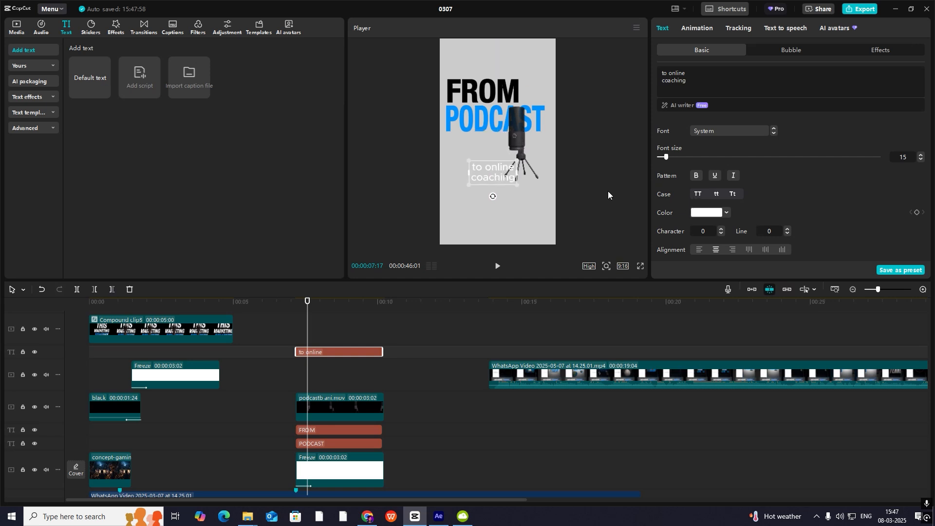
{"action": "left_click", "coordinate": [735, 194]}
{"action": "left_click", "coordinate": [708, 212]}
{"action": "left_click", "coordinate": [727, 334]}
{"action": "left_click", "coordinate": [796, 199]}
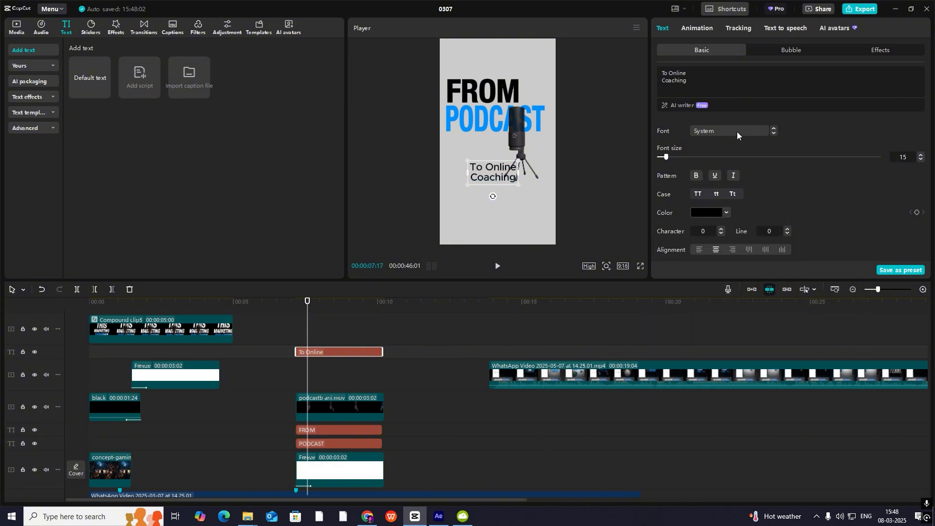
Set the font of the "To Online Coaching" text to Monotype Corsiva.
{"action": "left_click", "coordinate": [735, 131]}
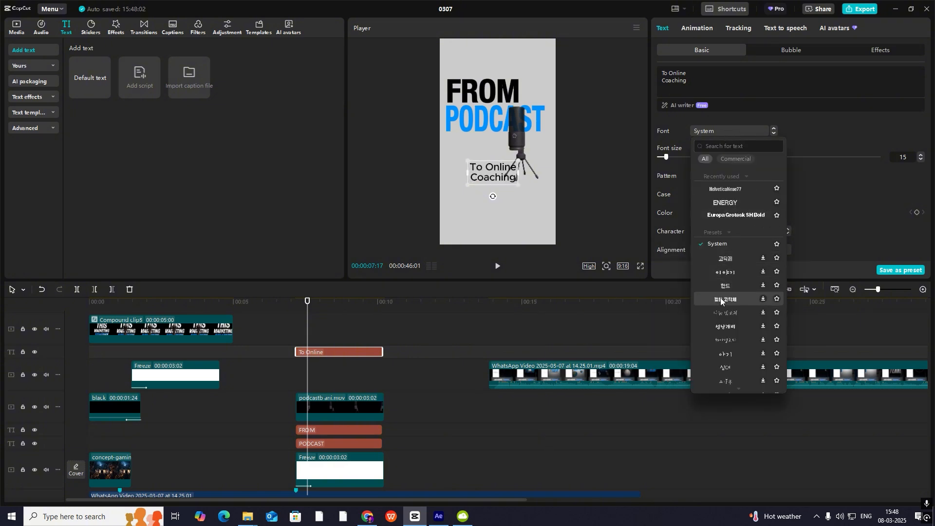
{"action": "scroll", "coordinate": [735, 326], "scroll_direction": "down", "scroll_amount": 10}
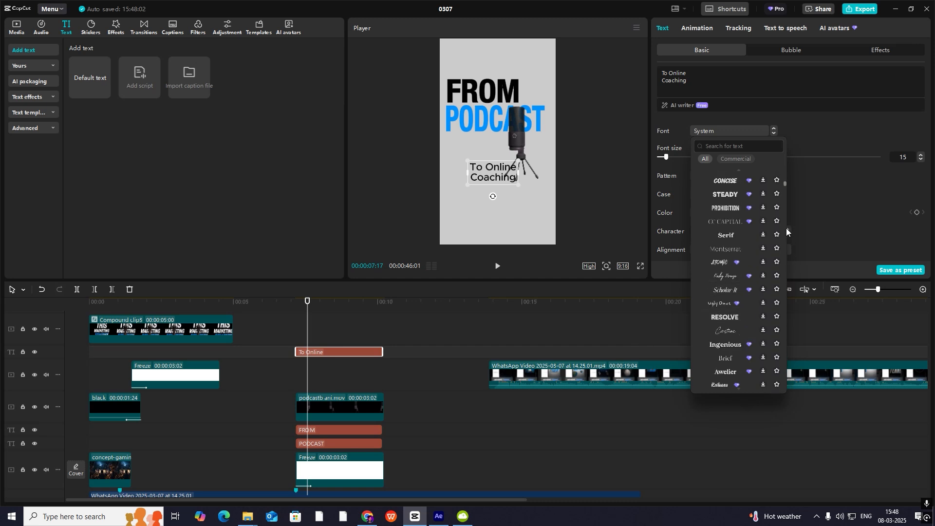
{"action": "left_click", "coordinate": [741, 214]}
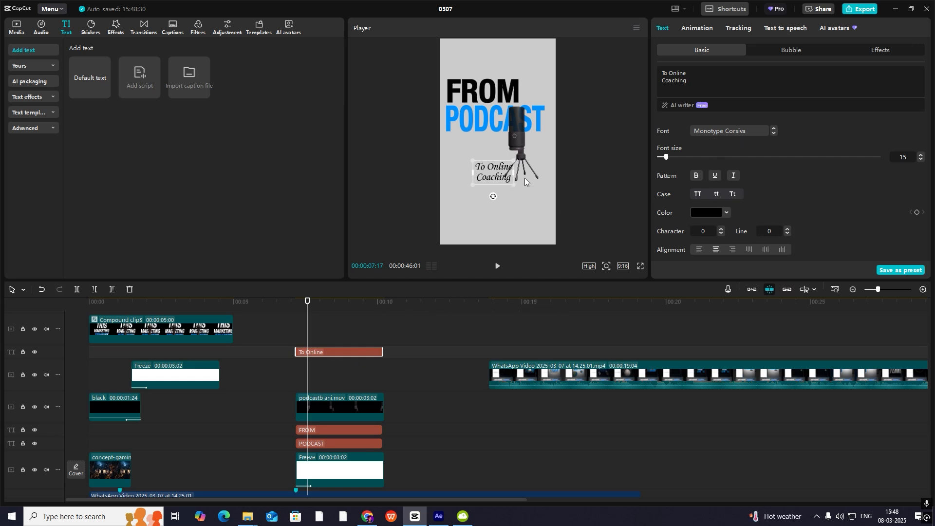
Delete the "Coaching" line so that the text clip reads only "To Online".
{"action": "left_click_drag", "start_coordinate": [665, 80], "coordinate": [759, 87]}
{"action": "left_click_drag", "start_coordinate": [694, 87], "coordinate": [626, 82]}
{"action": "key", "text": "BackSpace"}
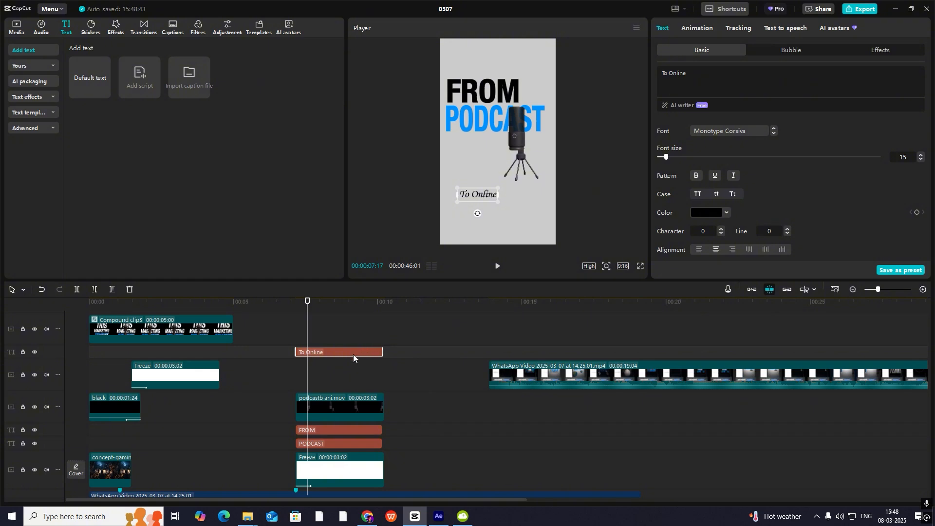
Duplicate the "To Online" text clip on a track above and change the copy's wording to "coaching".
{"action": "left_click_drag", "start_coordinate": [354, 355], "coordinate": [357, 343]}
{"action": "left_click_drag", "start_coordinate": [701, 77], "coordinate": [528, 61]}
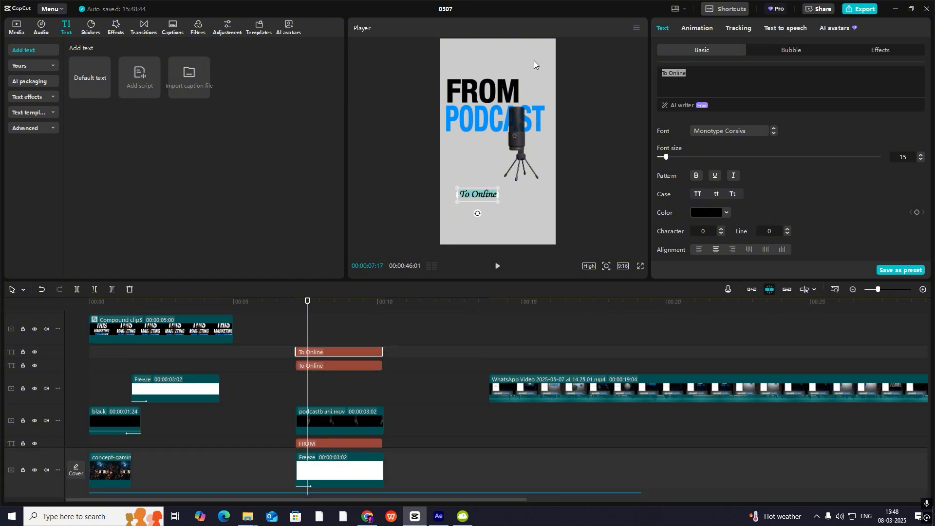
{"action": "type", "text": "coachin"}
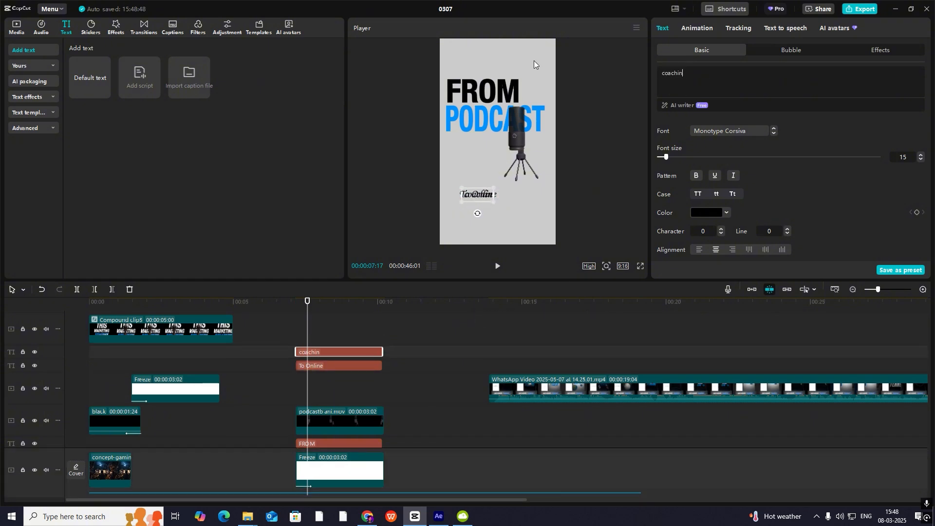
{"action": "type", "text": "g"}
Arrange the enlarged "To Online" and "Coaching" texts below the microphone, with "Coaching" offset down and to the right.
{"action": "left_click_drag", "start_coordinate": [476, 197], "coordinate": [497, 211]}
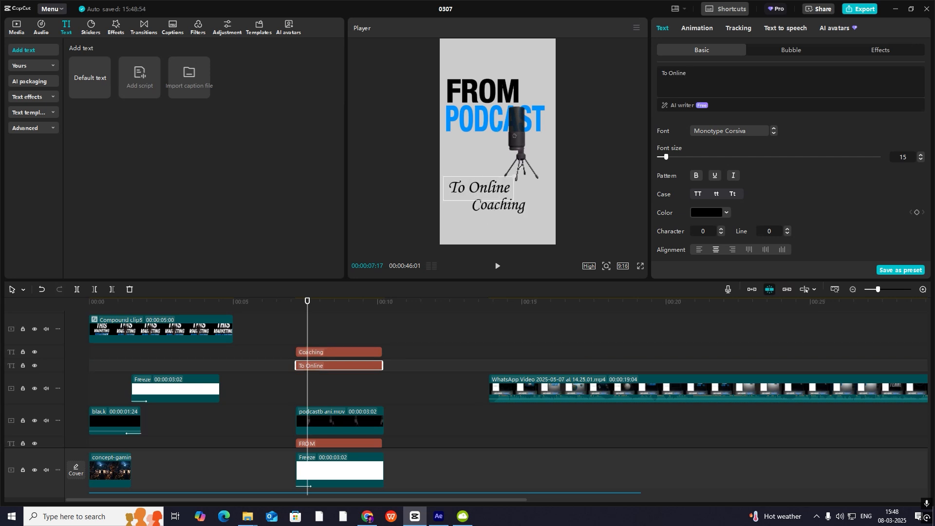
{"action": "left_click_drag", "start_coordinate": [489, 192], "coordinate": [512, 203]}
{"action": "left_click", "coordinate": [504, 209]}
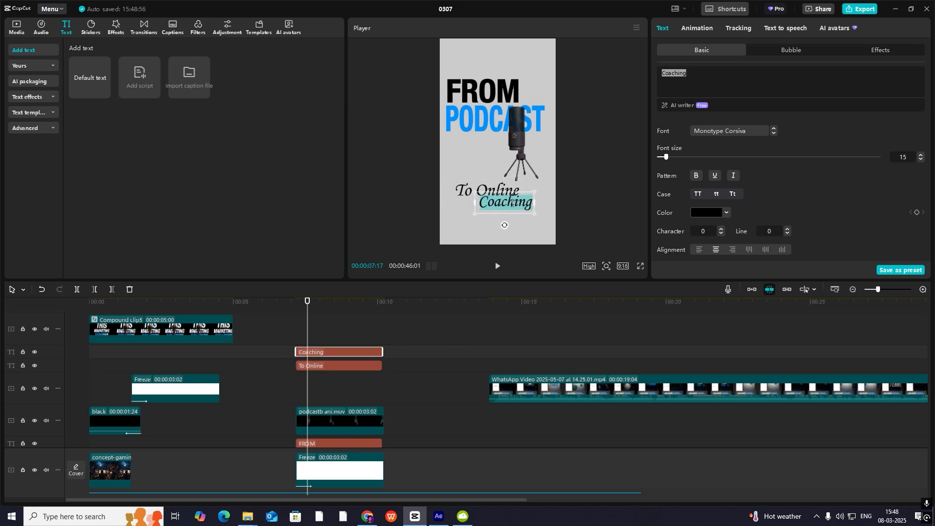
{"action": "left_click", "coordinate": [539, 171]}
Check the reference video and change the "Coaching" text color to blue.
{"action": "left_click", "coordinate": [613, 355]}
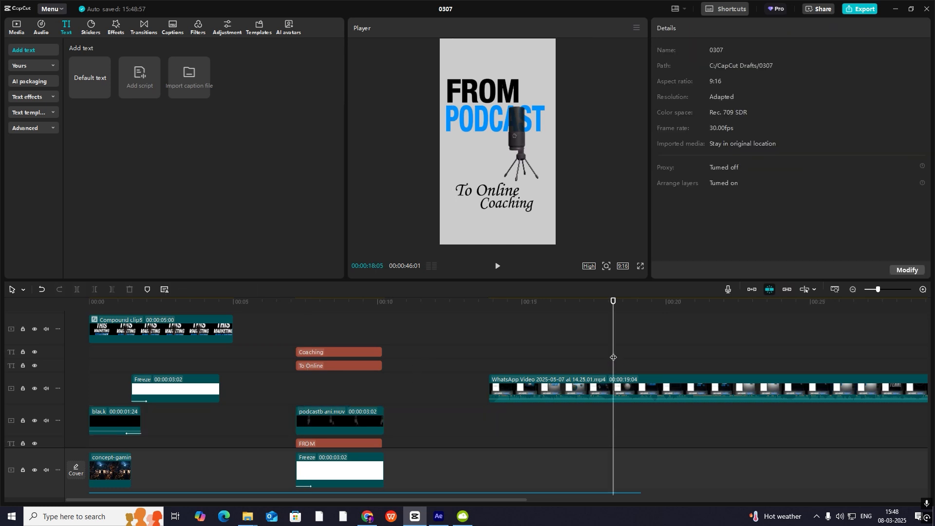
{"action": "left_click_drag", "start_coordinate": [613, 355], "coordinate": [325, 357]}
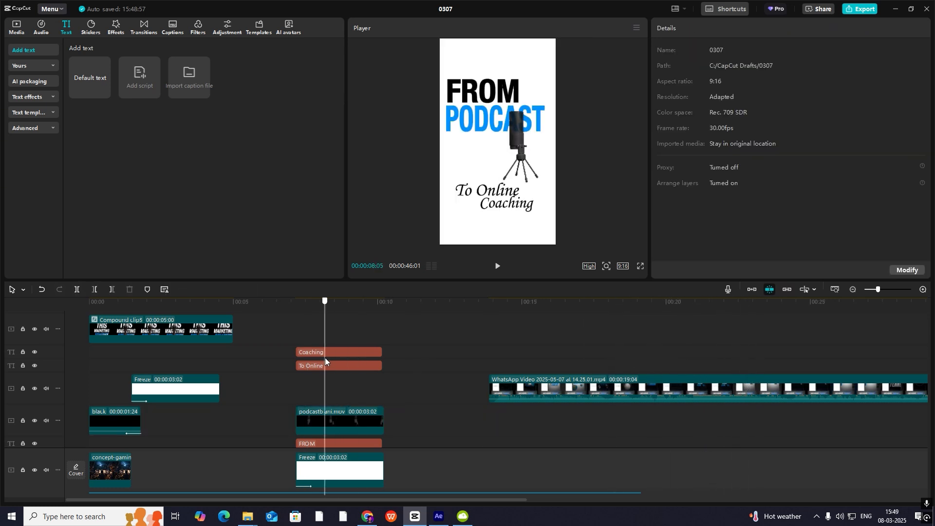
{"action": "left_click", "coordinate": [350, 352]}
{"action": "left_click", "coordinate": [712, 212]}
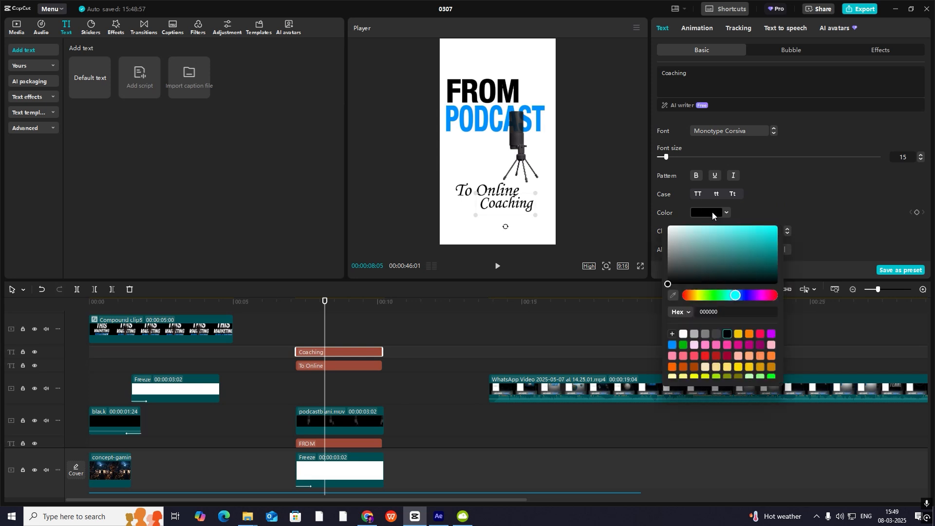
{"action": "left_click", "coordinate": [673, 348]}
Apply the Fade In entrance animation to the "To Online" text clip.
{"action": "left_click_drag", "start_coordinate": [606, 353], "coordinate": [328, 368]}
{"action": "left_click", "coordinate": [334, 366]}
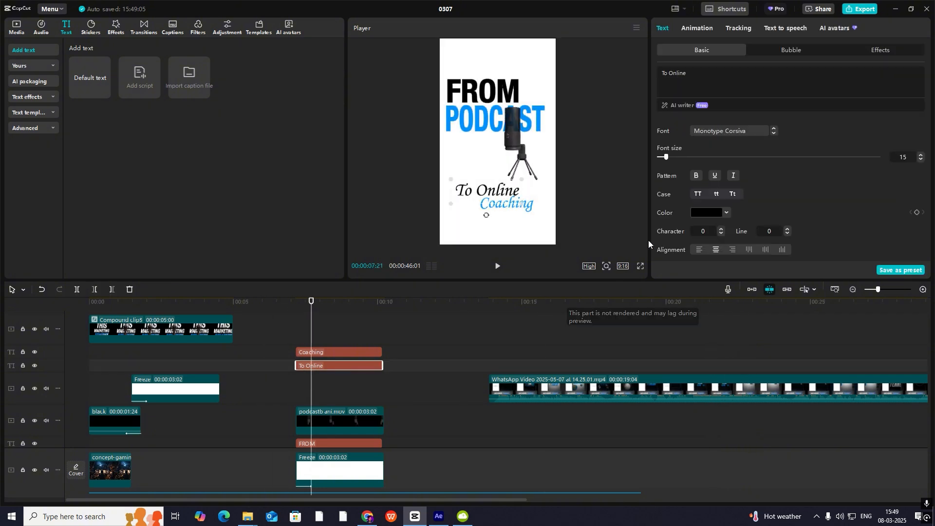
{"action": "left_click", "coordinate": [701, 28]}
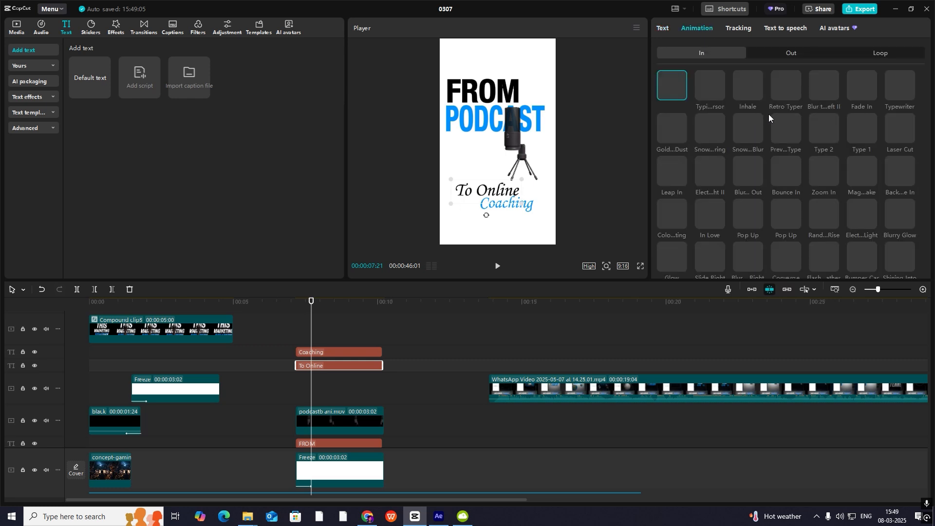
{"action": "left_click", "coordinate": [863, 83]}
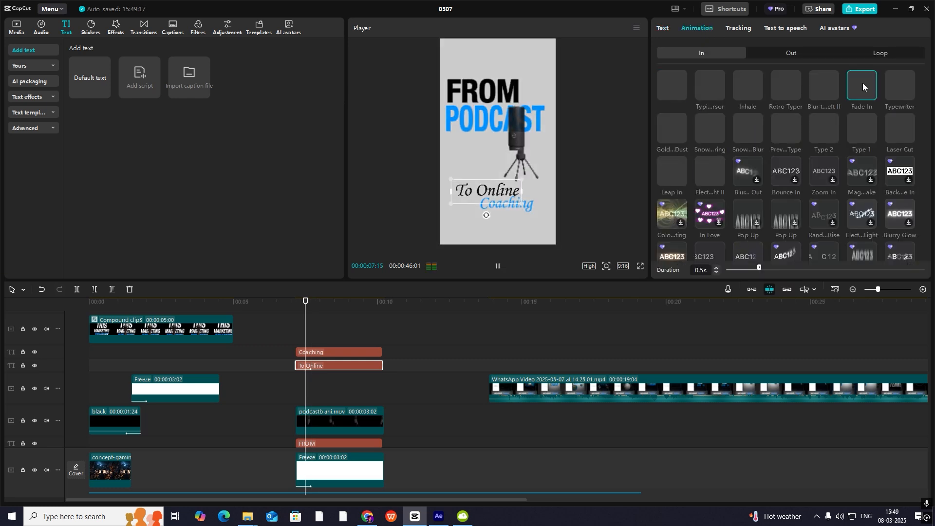
Apply the Type 2 entrance animation to the "Coaching" text clip and preview the scene.
{"action": "left_click", "coordinate": [333, 355]}
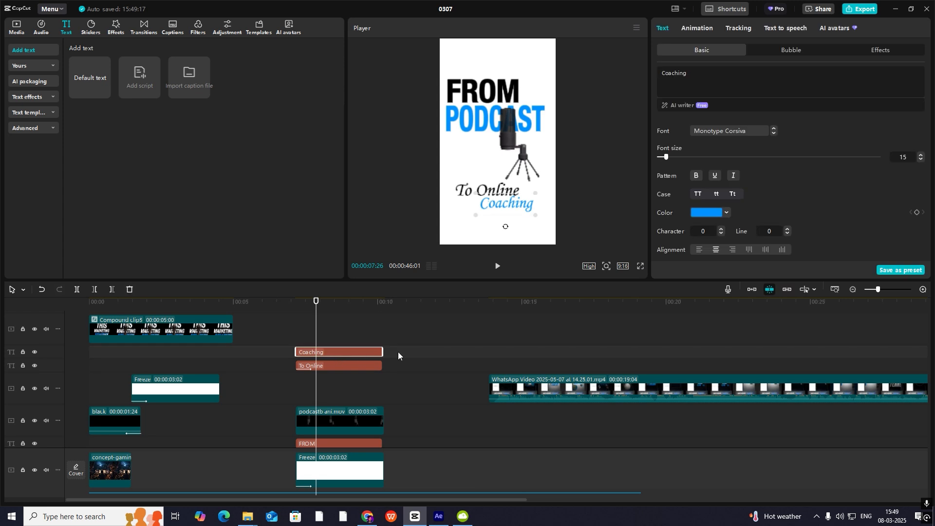
{"action": "left_click", "coordinate": [696, 29]}
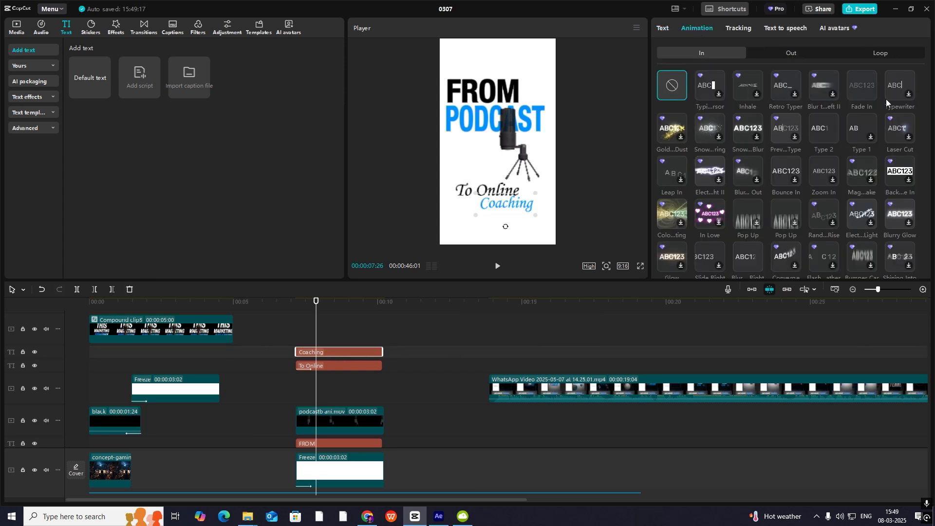
{"action": "left_click", "coordinate": [823, 129]}
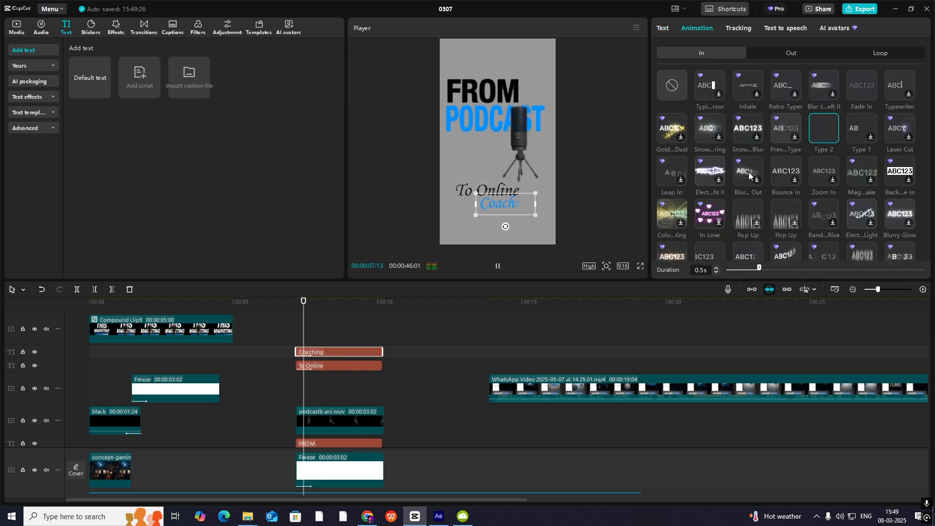
{"action": "left_click", "coordinate": [291, 340]}
{"action": "key", "text": "space"}
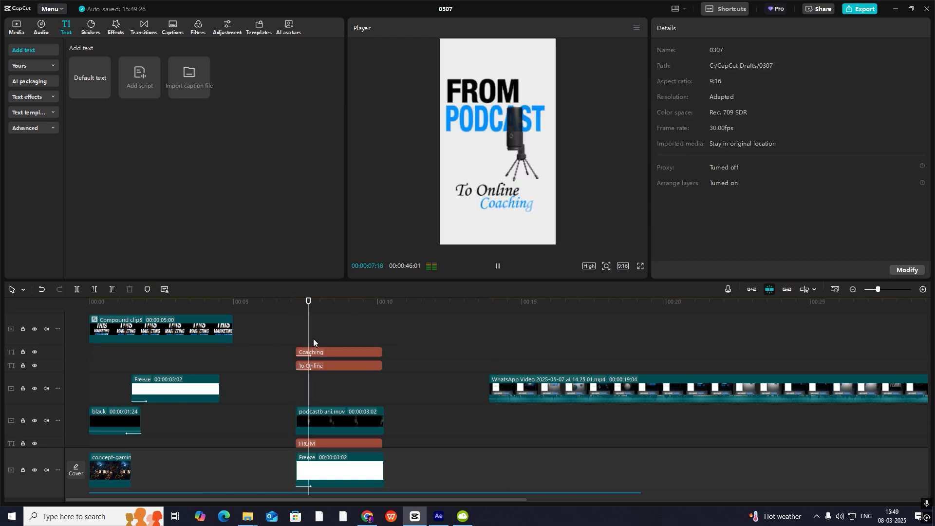
Move the "To Online" and "Coaching" text clips together to start at about 8 seconds and preview the timing.
{"action": "left_click_drag", "start_coordinate": [312, 340], "coordinate": [352, 370]}
{"action": "left_click_drag", "start_coordinate": [600, 363], "coordinate": [298, 360]}
{"action": "key", "text": "space"}
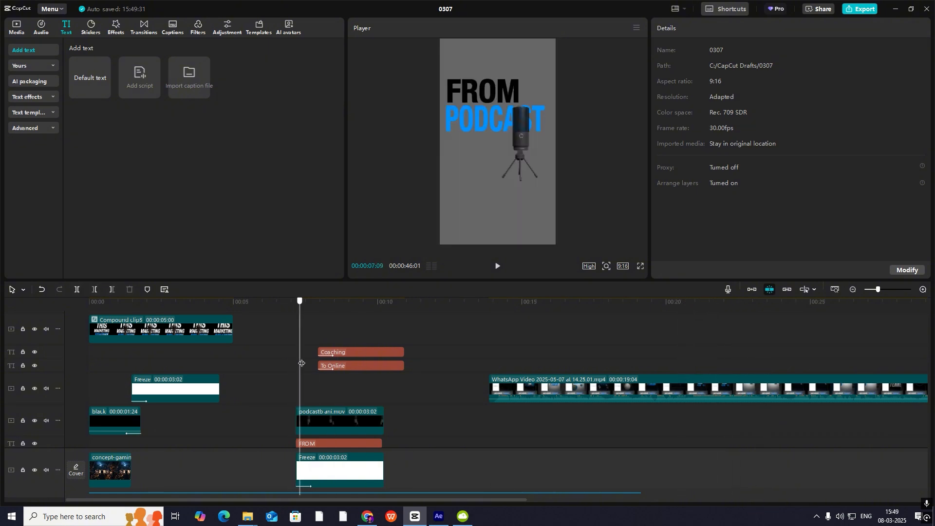
{"action": "key", "text": "space"}
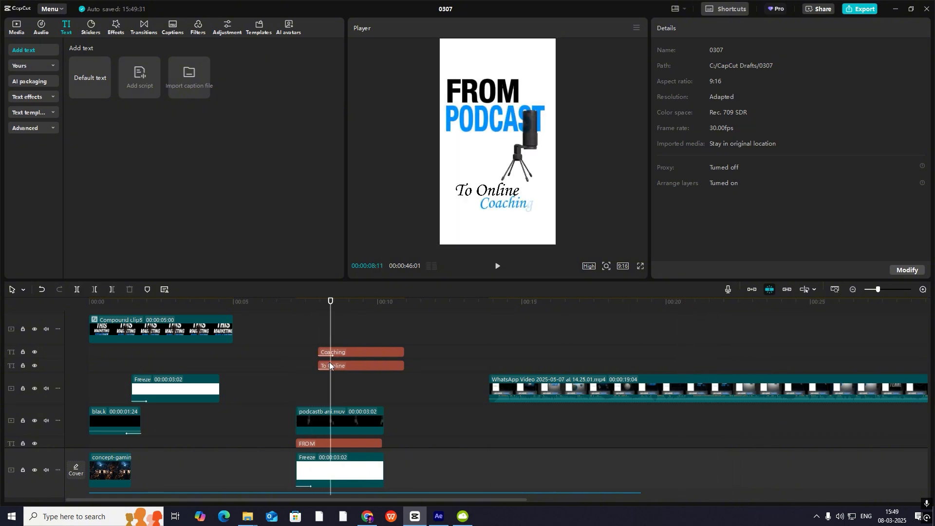
Delay both text clips further so "Coaching" starts shortly after "To Online", and trim their ends to the end of the white background.
{"action": "left_click_drag", "start_coordinate": [337, 352], "coordinate": [365, 367]}
{"action": "left_click", "coordinate": [316, 353]}
{"action": "key", "text": "space"}
{"action": "key", "text": "space"}
{"action": "left_click", "coordinate": [326, 341]}
{"action": "key", "text": "space"}
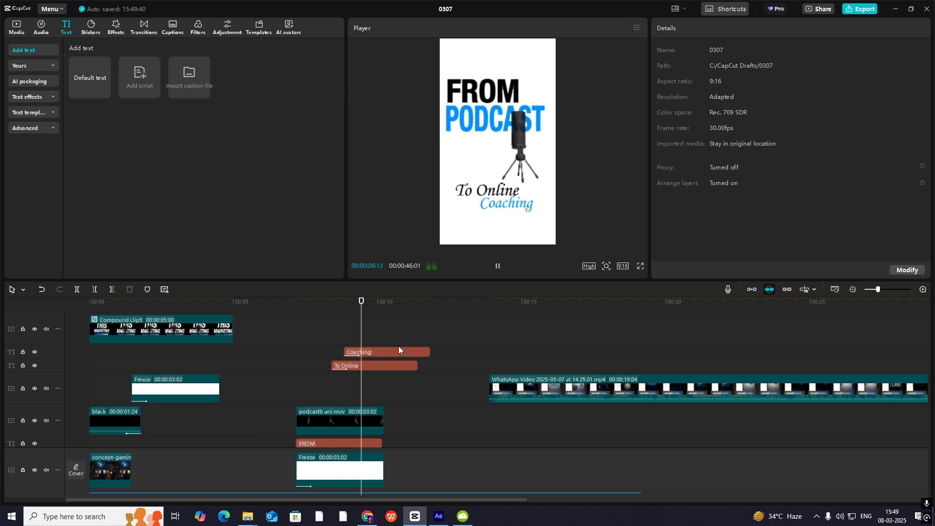
{"action": "key", "text": "space"}
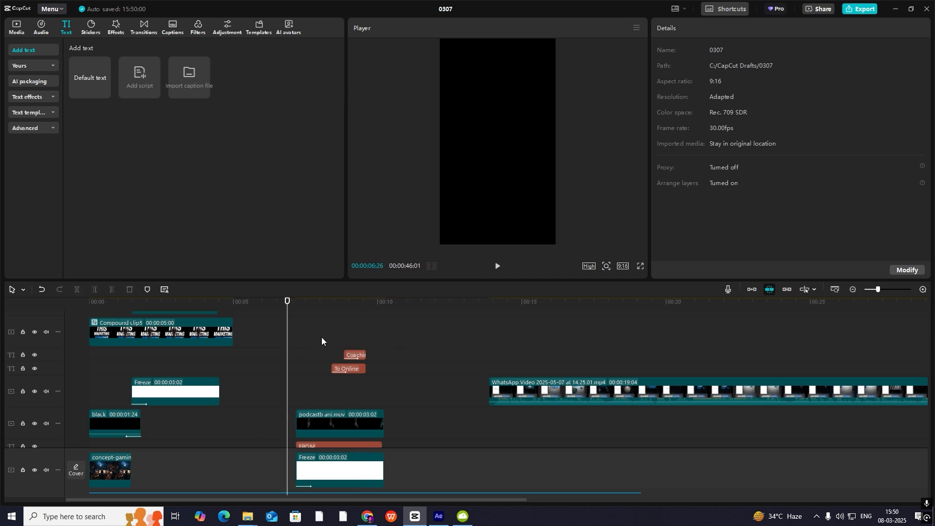
{"action": "left_click_drag", "start_coordinate": [323, 318], "coordinate": [346, 329]}
Try combining the podcast scene's clips into a compound clip and check its opening against the reference video.
{"action": "left_click_drag", "start_coordinate": [405, 326], "coordinate": [291, 469]}
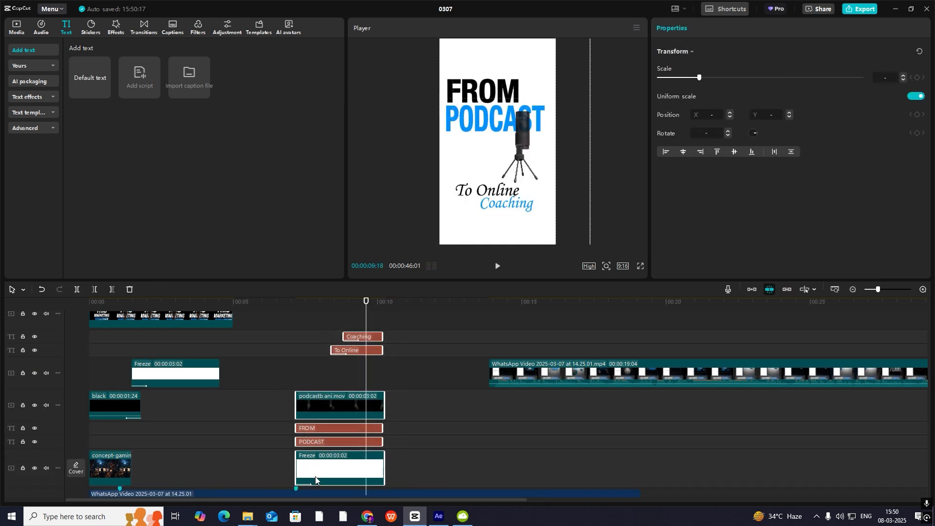
{"action": "key", "text": "alt+g"}
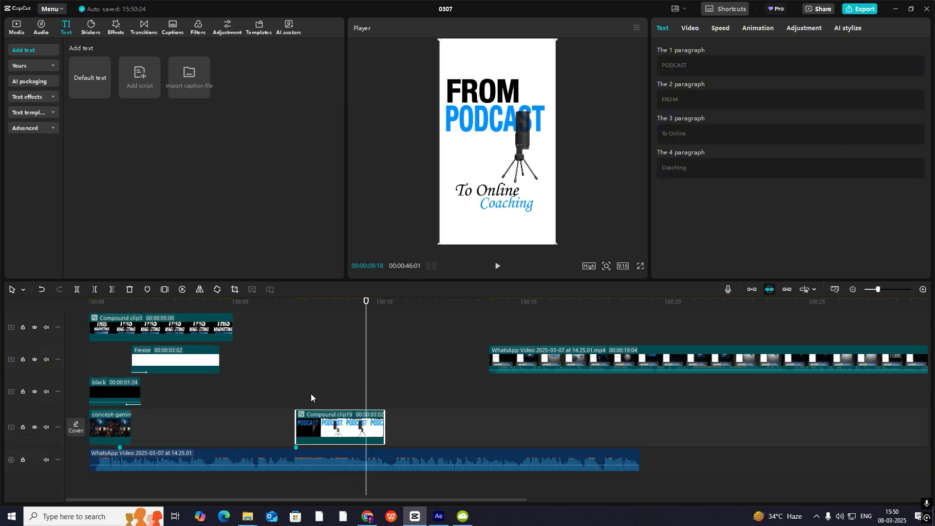
{"action": "left_click_drag", "start_coordinate": [310, 393], "coordinate": [685, 414]}
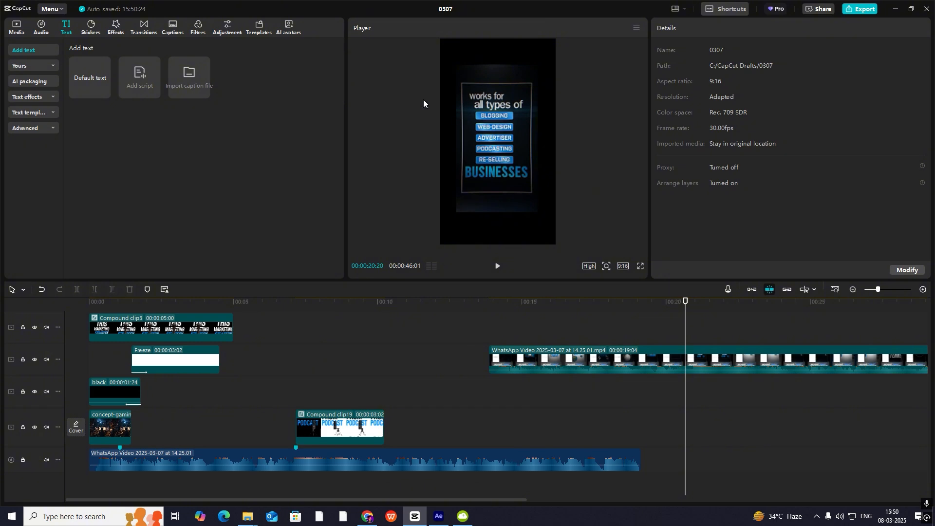
{"action": "left_click_drag", "start_coordinate": [687, 328], "coordinate": [297, 349]}
{"action": "left_click", "coordinate": [319, 429]}
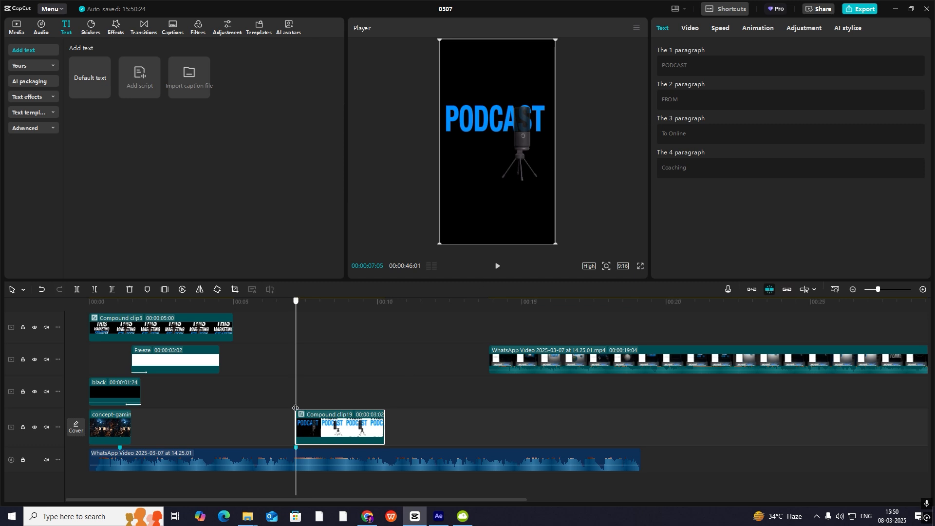
{"action": "left_click_drag", "start_coordinate": [295, 408], "coordinate": [286, 410]}
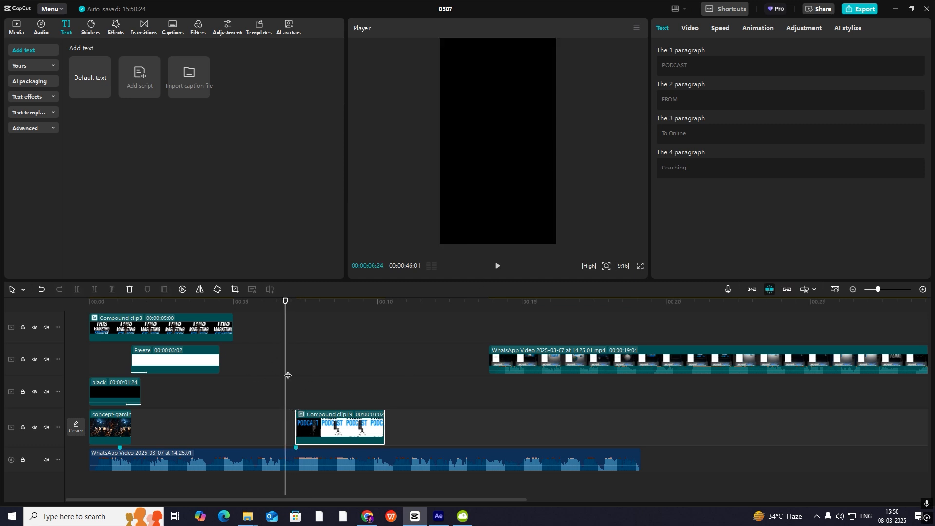
{"action": "left_click_drag", "start_coordinate": [288, 375], "coordinate": [295, 376]}
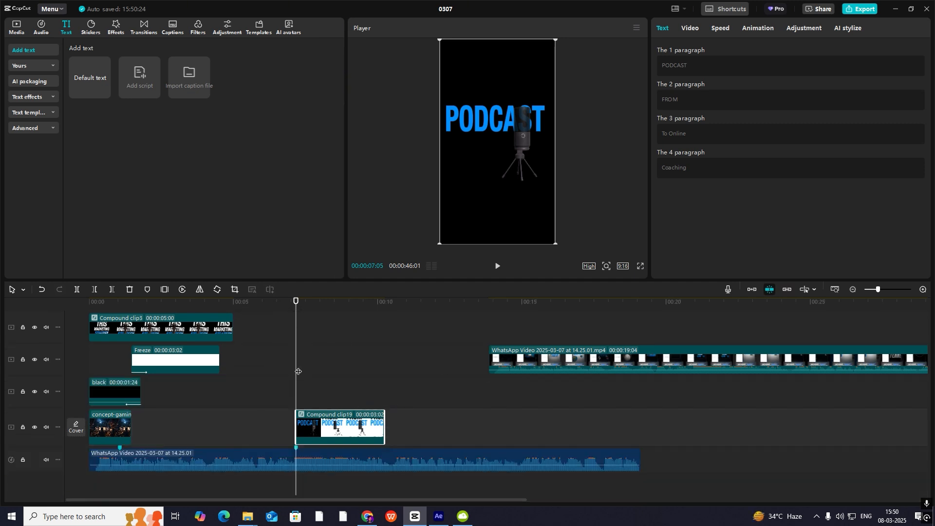
{"action": "left_click", "coordinate": [306, 403]}
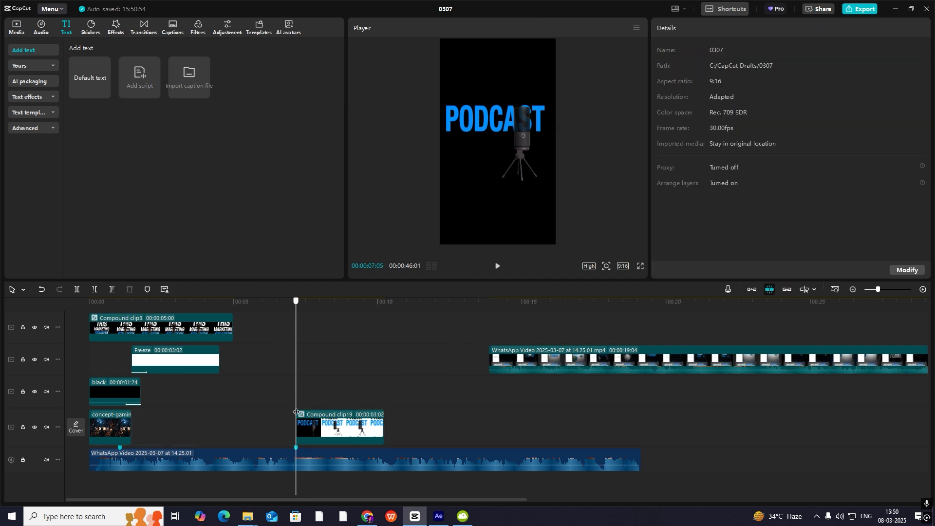
{"action": "key", "text": "ctrl+z"}
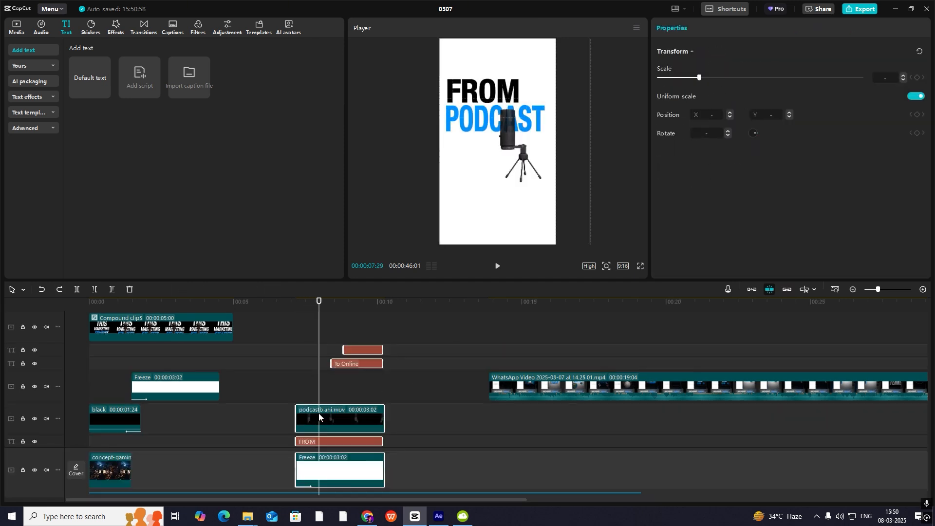
Remove the Fade In entrance animation from the white Freeze clip behind the microphone by setting it to None.
{"action": "left_click", "coordinate": [320, 416]}
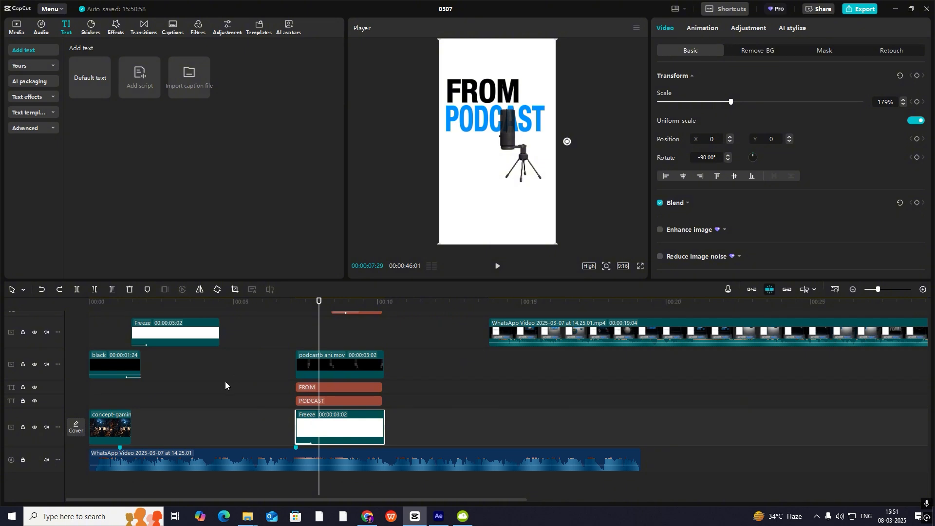
{"action": "left_click", "coordinate": [702, 29]}
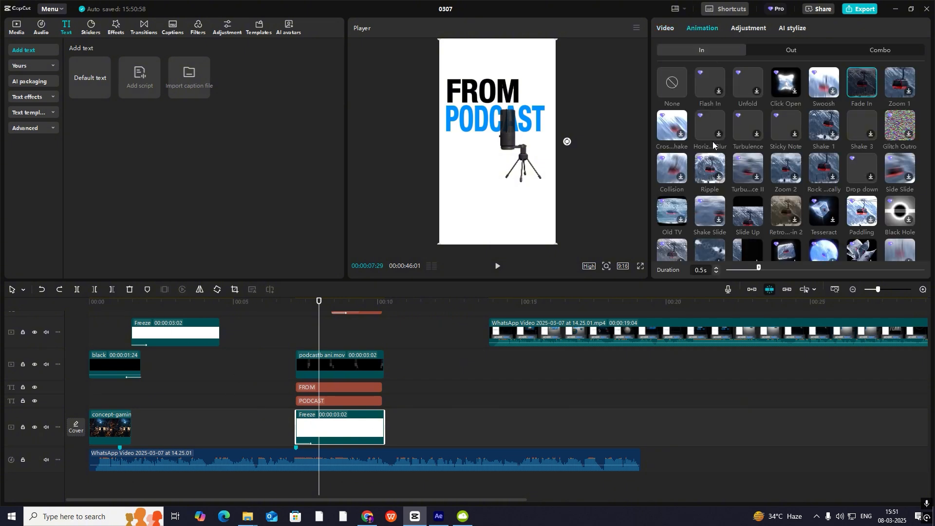
{"action": "left_click", "coordinate": [676, 84]}
Combine the microphone animation, the four text clips and the white Freeze background into one compound clip.
{"action": "scroll", "coordinate": [418, 345], "scroll_direction": "up", "scroll_amount": 3}
{"action": "left_click_drag", "start_coordinate": [402, 329], "coordinate": [295, 436]}
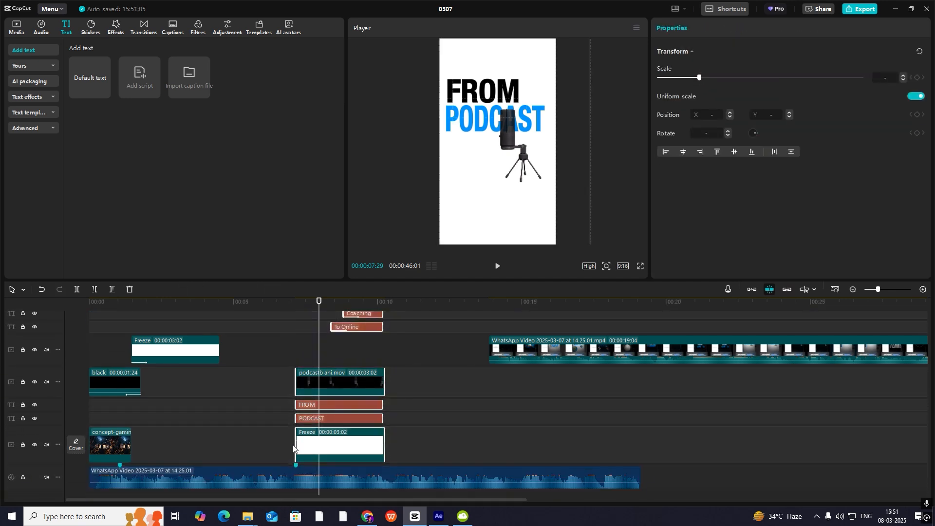
{"action": "key", "text": "alt+g"}
Add Transform keyframes at the start of the compound clip, with its scale there set to 500%.
{"action": "left_click", "coordinate": [296, 397]}
{"action": "left_click", "coordinate": [312, 424]}
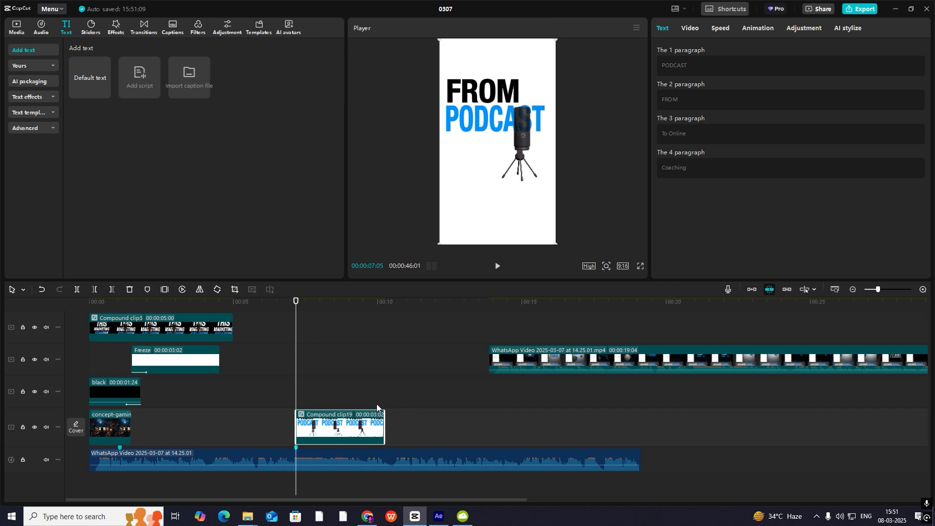
{"action": "left_click", "coordinate": [691, 28]}
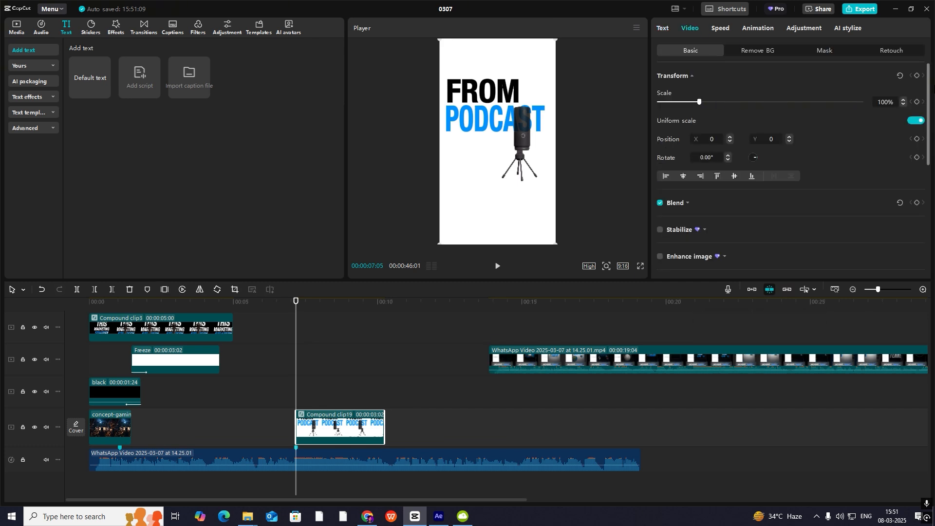
{"action": "left_click", "coordinate": [918, 76]}
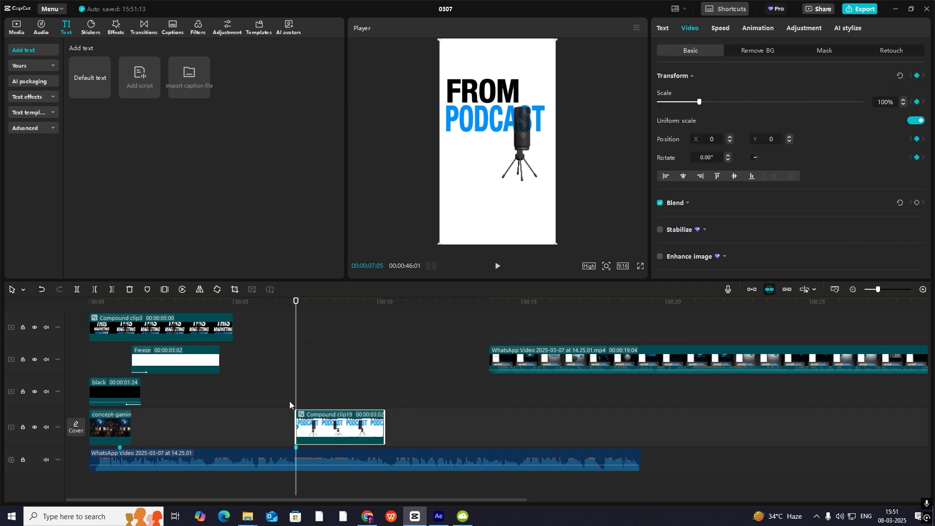
{"action": "left_click_drag", "start_coordinate": [699, 102], "coordinate": [861, 102]}
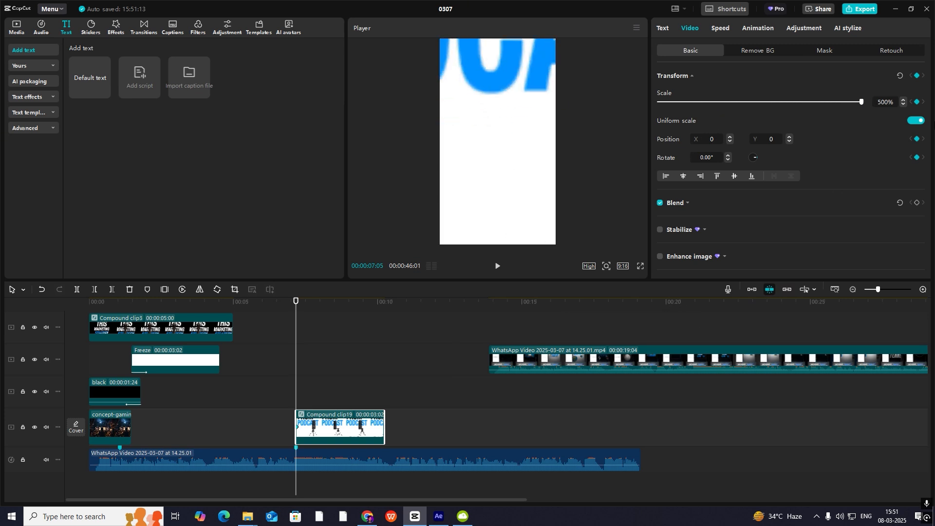
Set the compound clip's scale to 100% at 00:00:08:15 and preview the zoom-out.
{"action": "left_click_drag", "start_coordinate": [295, 391], "coordinate": [334, 407]}
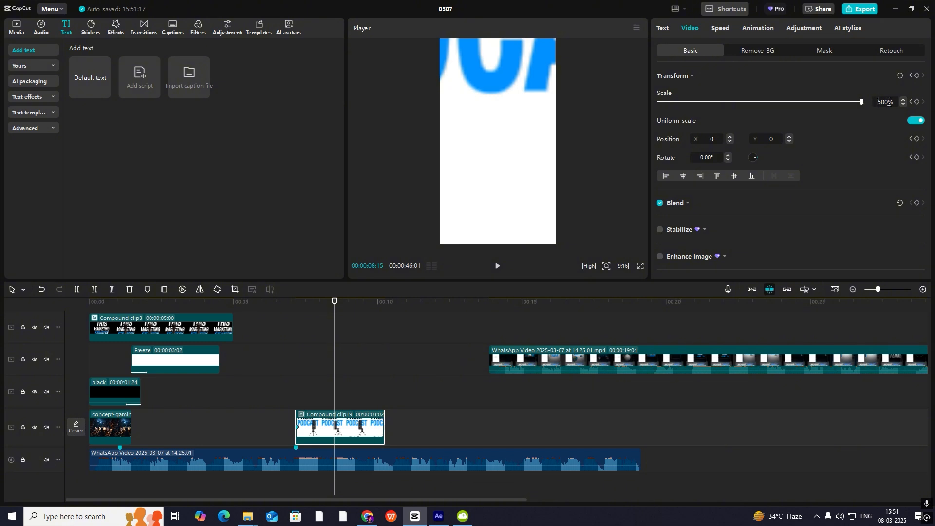
{"action": "left_click_drag", "start_coordinate": [889, 102], "coordinate": [927, 112]}
{"action": "type", "text": "100"}
{"action": "left_click_drag", "start_coordinate": [335, 382], "coordinate": [298, 384]}
{"action": "key", "text": "space"}
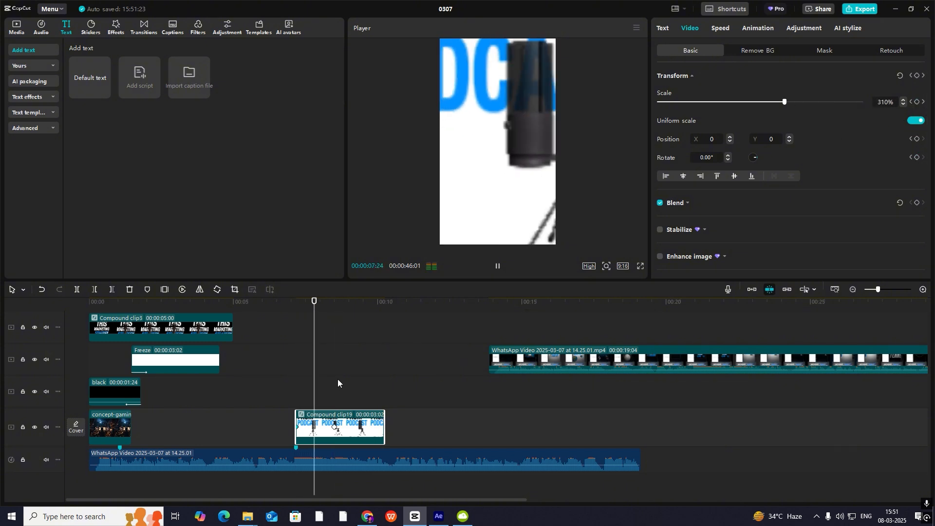
{"action": "key", "text": "space"}
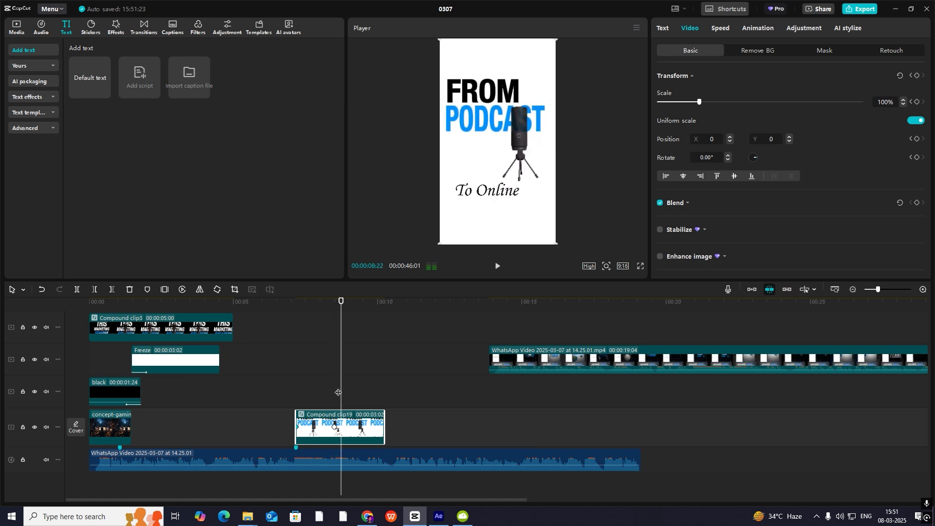
Open the compound clip's keyframe graph and apply the Rebound Out preset curve to its scale animation.
{"action": "double_click", "coordinate": [334, 428]}
{"action": "scroll", "coordinate": [361, 434], "scroll_direction": "up", "scroll_amount": 2}
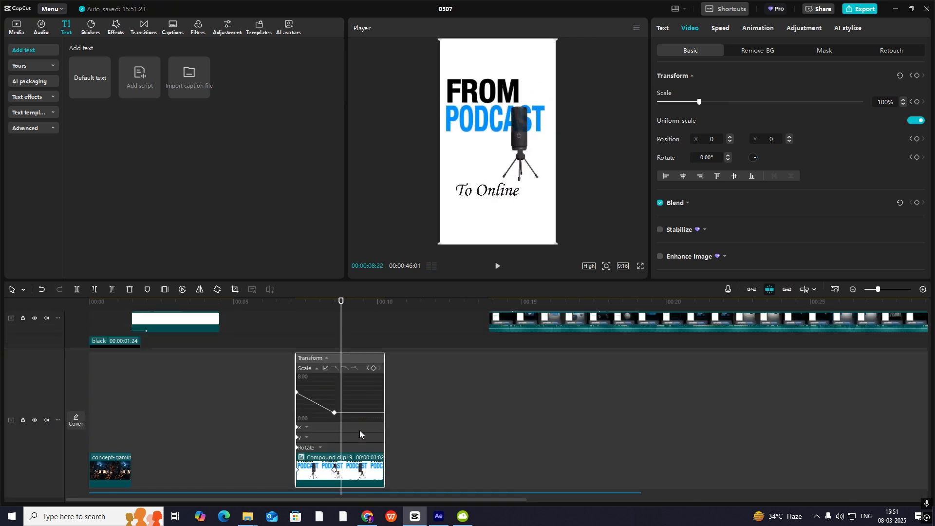
{"action": "left_click", "coordinate": [923, 289]}
{"action": "scroll", "coordinate": [354, 410], "scroll_direction": "down", "scroll_amount": 1}
{"action": "left_click", "coordinate": [328, 405]}
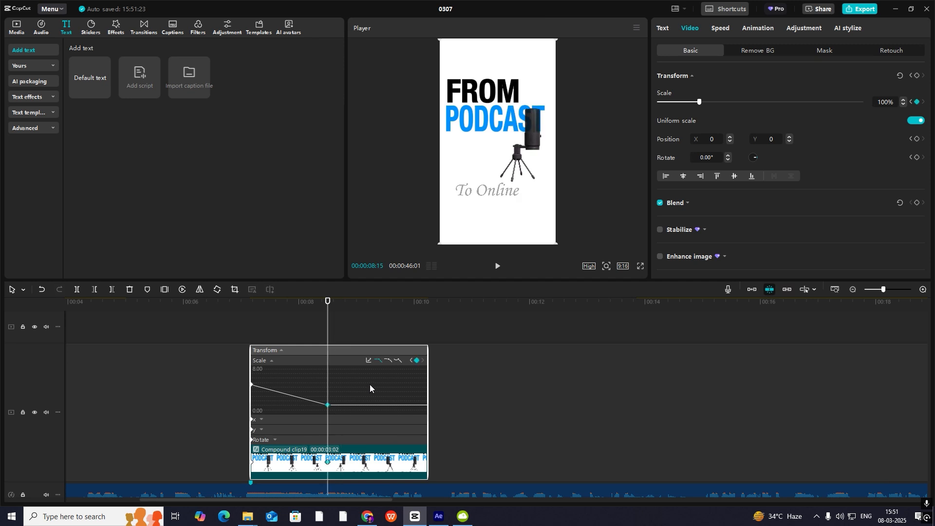
{"action": "left_click", "coordinate": [367, 361]}
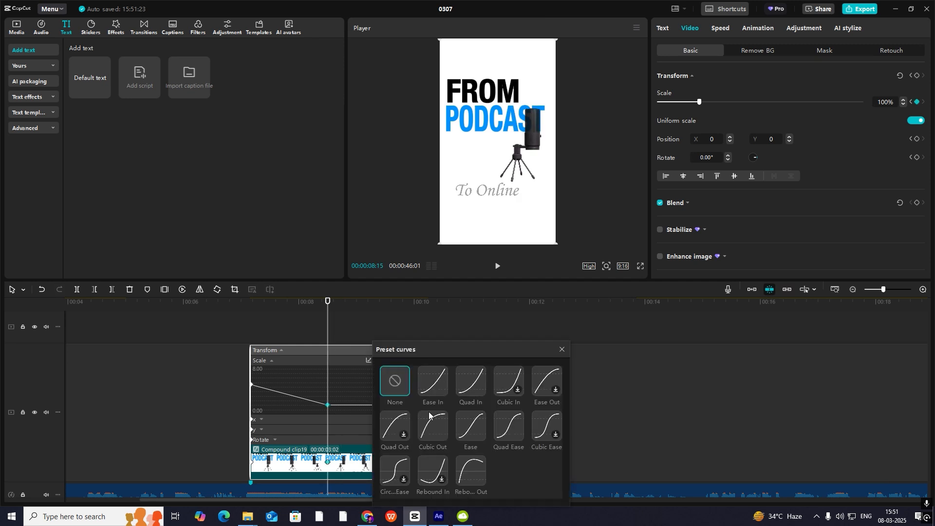
{"action": "left_click", "coordinate": [472, 471]}
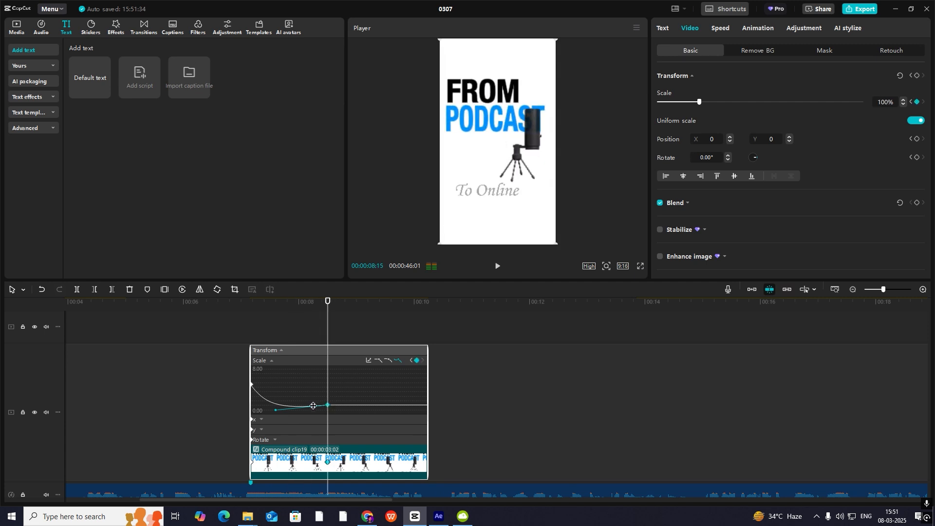
Adjust the scale curve's handle so it levels off smoothly into the 100% keyframe, and play back the result.
{"action": "left_click", "coordinate": [274, 409]}
{"action": "left_click_drag", "start_coordinate": [274, 410], "coordinate": [275, 405]}
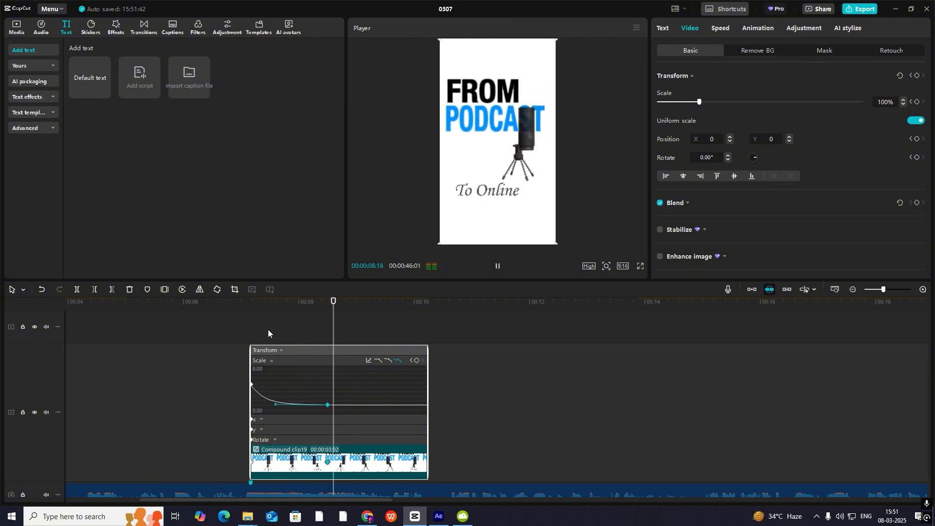
{"action": "scroll", "coordinate": [341, 382], "scroll_direction": "down", "scroll_amount": 2}
{"action": "scroll", "coordinate": [302, 384], "scroll_direction": "up", "scroll_amount": 4}
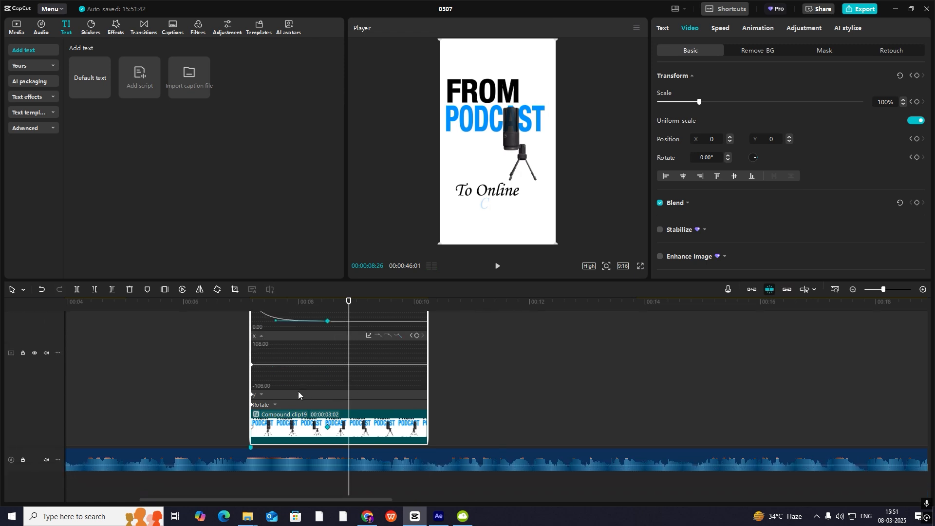
Play back the compound clip's zoom-out animation from the start of the clip.
{"action": "left_click", "coordinate": [249, 353]}
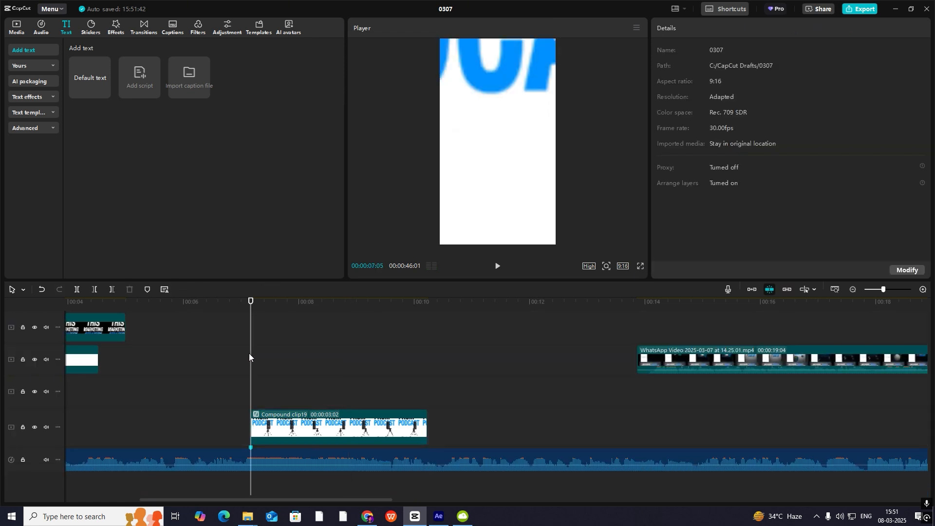
{"action": "key", "text": "space"}
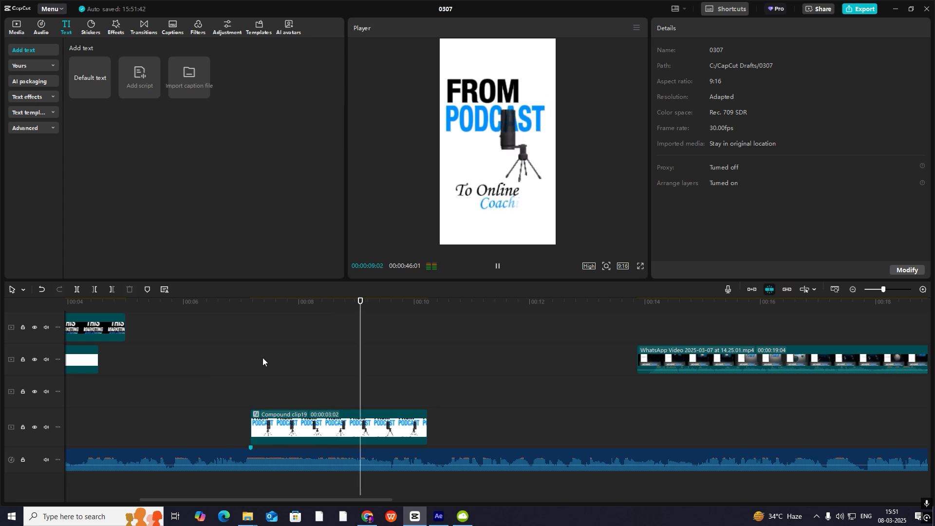
{"action": "key", "text": "space"}
Place the Huge Dust Particles Overlay video on the main track beneath the compound clip, starting at 00:00:09:14.
{"action": "left_click", "coordinate": [399, 419]}
{"action": "left_click", "coordinate": [18, 29]}
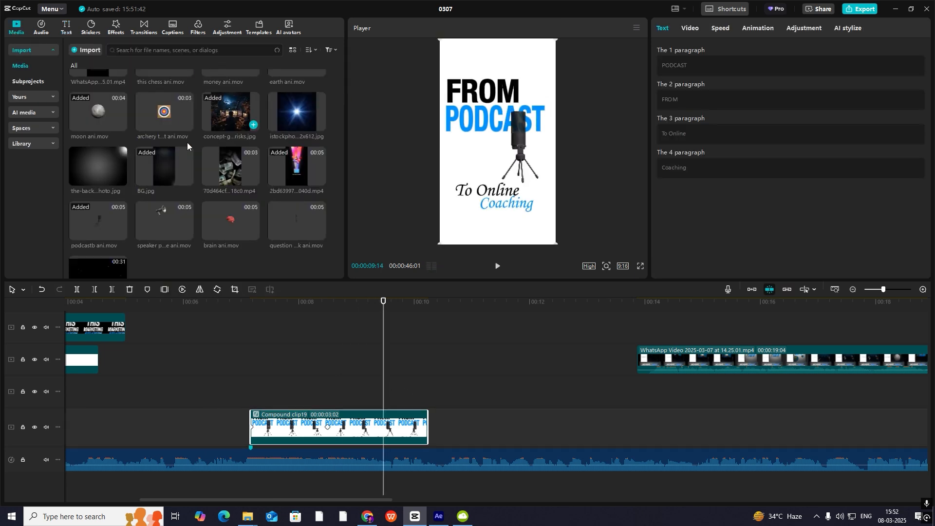
{"action": "scroll", "coordinate": [168, 215], "scroll_direction": "down", "scroll_amount": 1}
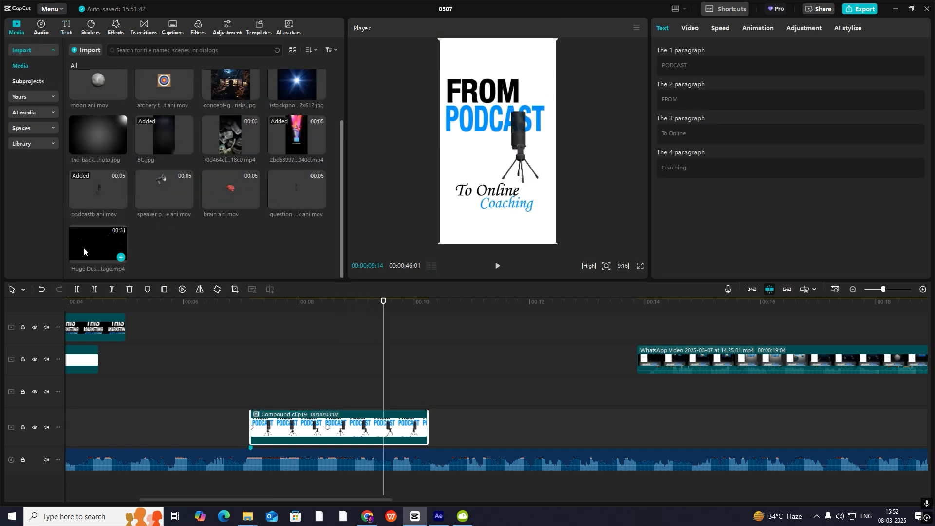
{"action": "left_click_drag", "start_coordinate": [83, 247], "coordinate": [404, 402]}
{"action": "left_click_drag", "start_coordinate": [512, 429], "coordinate": [450, 422]}
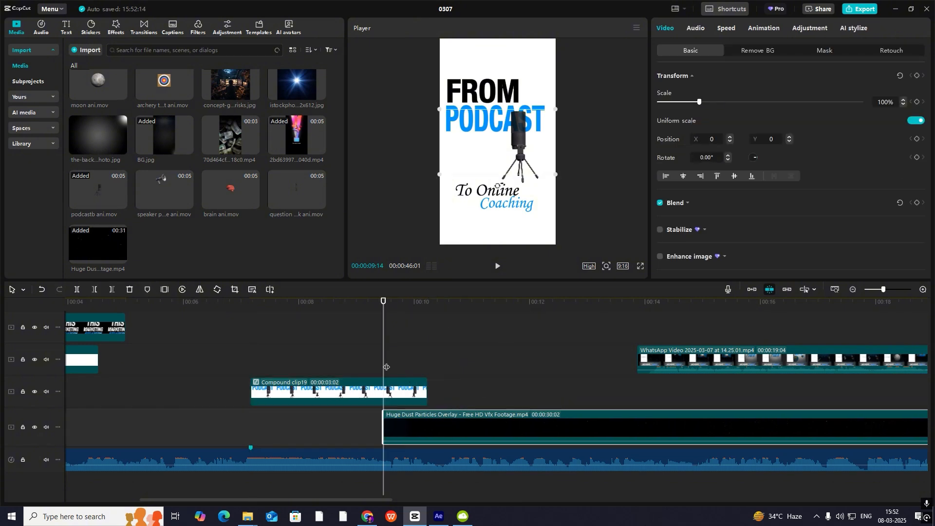
Deactivate the compound clip, then rotate the dust overlay to -90° and scale it to 177% to fill the frame.
{"action": "left_click", "coordinate": [410, 304]}
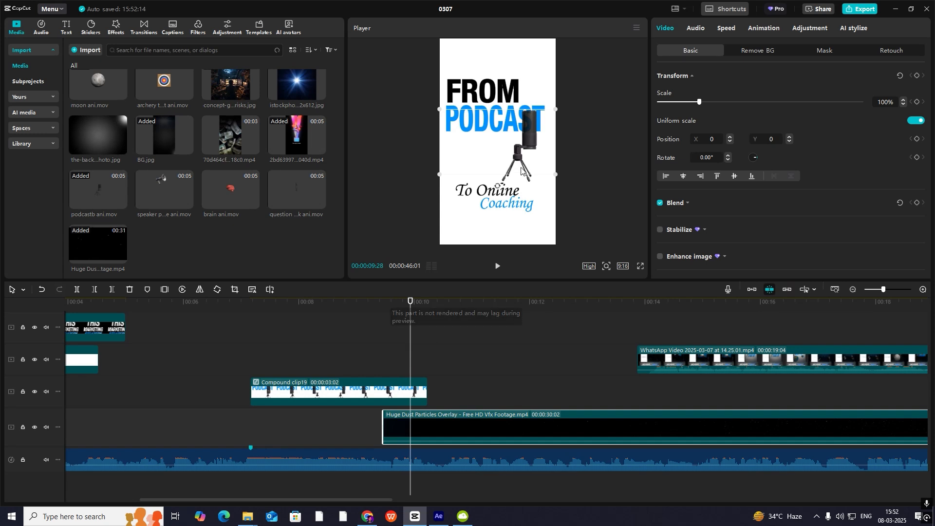
{"action": "left_click", "coordinate": [401, 389]}
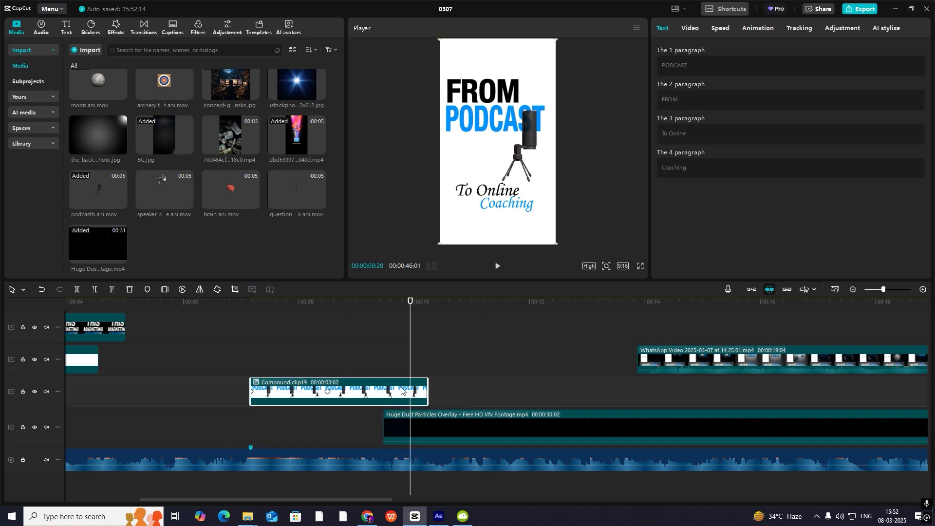
{"action": "key", "text": "v"}
{"action": "left_click", "coordinate": [415, 419]}
{"action": "left_click_drag", "start_coordinate": [498, 186], "coordinate": [584, 144]}
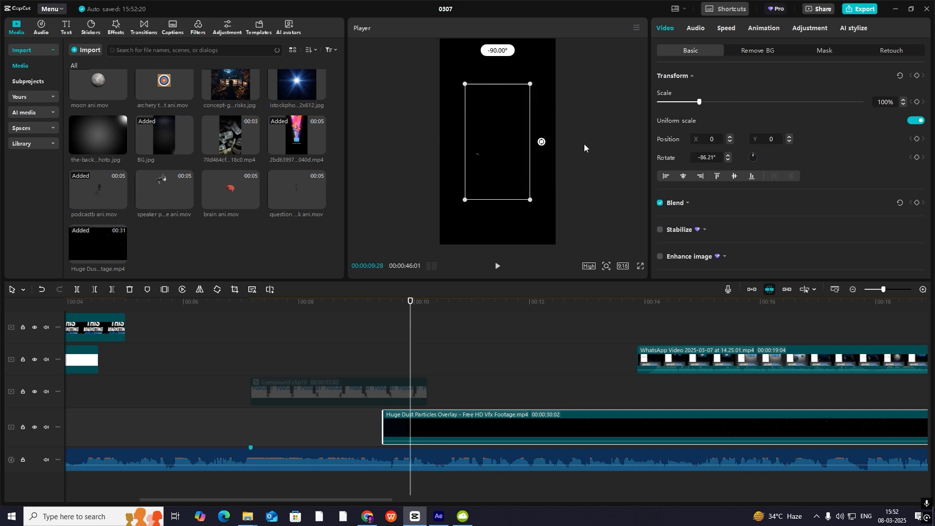
{"action": "left_click", "coordinate": [498, 367]}
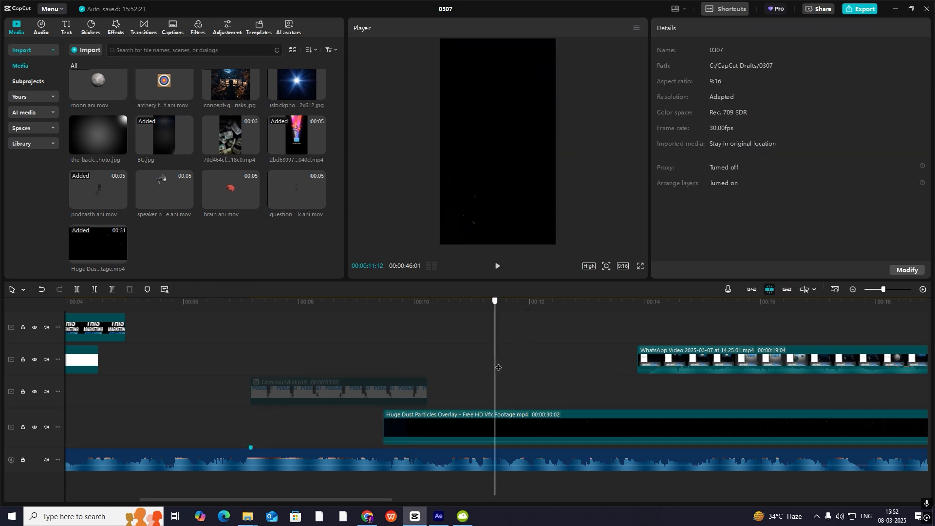
Set the dust overlay's speed to 2.00x and adjust the clip so it starts at 00:00:09:17.
{"action": "left_click", "coordinate": [618, 429]}
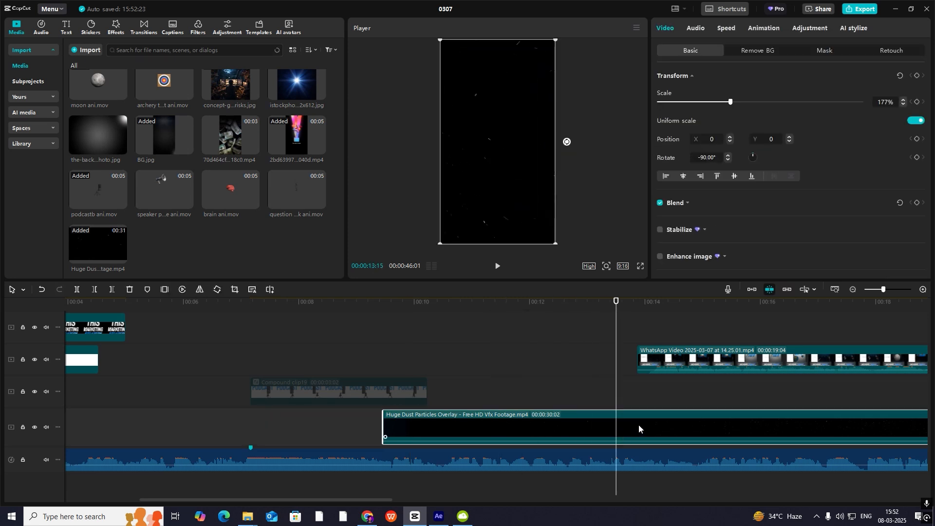
{"action": "left_click", "coordinate": [733, 30]}
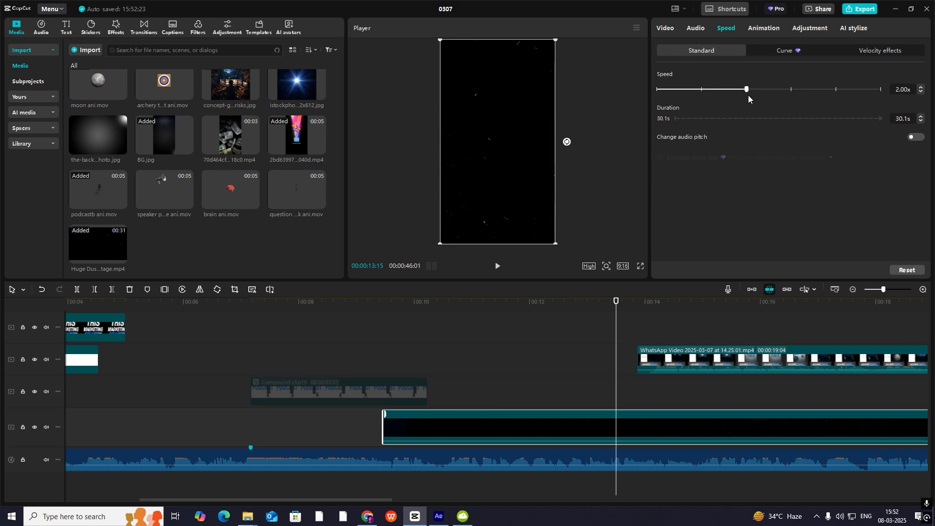
{"action": "left_click_drag", "start_coordinate": [748, 95], "coordinate": [748, 95]}
{"action": "left_click_drag", "start_coordinate": [466, 384], "coordinate": [498, 425]}
{"action": "left_click", "coordinate": [391, 428]}
{"action": "left_click_drag", "start_coordinate": [390, 425], "coordinate": [422, 421]}
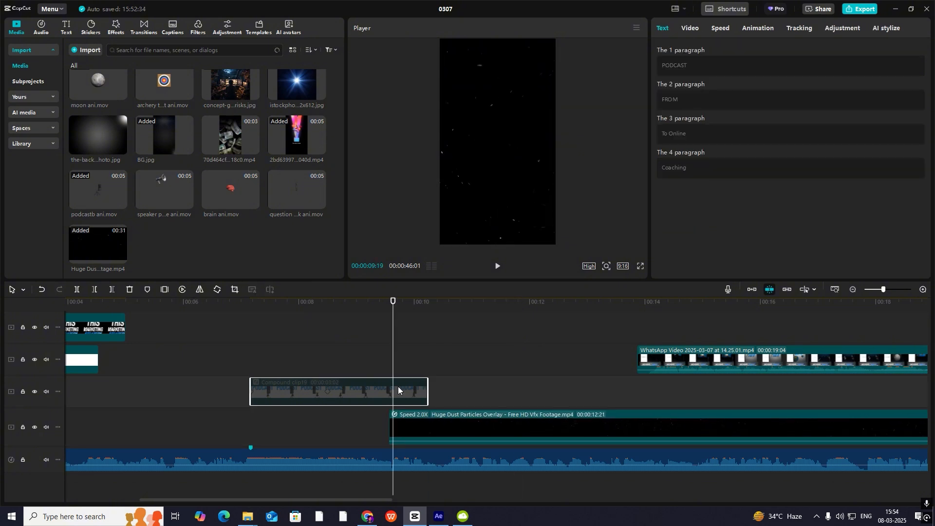
Reactivate the compound clip and split it at 00:00:09:17, where the dust overlay begins.
{"action": "left_click_drag", "start_coordinate": [393, 373], "coordinate": [927, 419]}
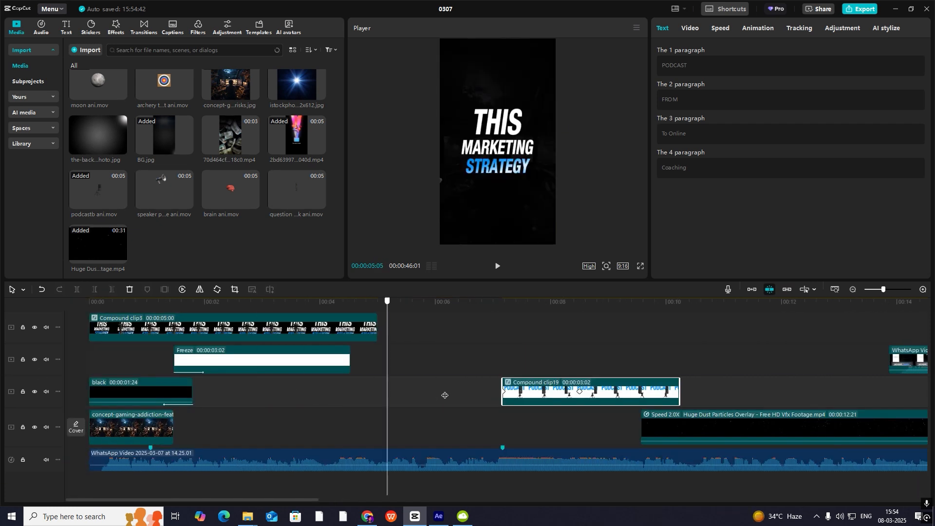
{"action": "left_click_drag", "start_coordinate": [445, 395], "coordinate": [641, 410]}
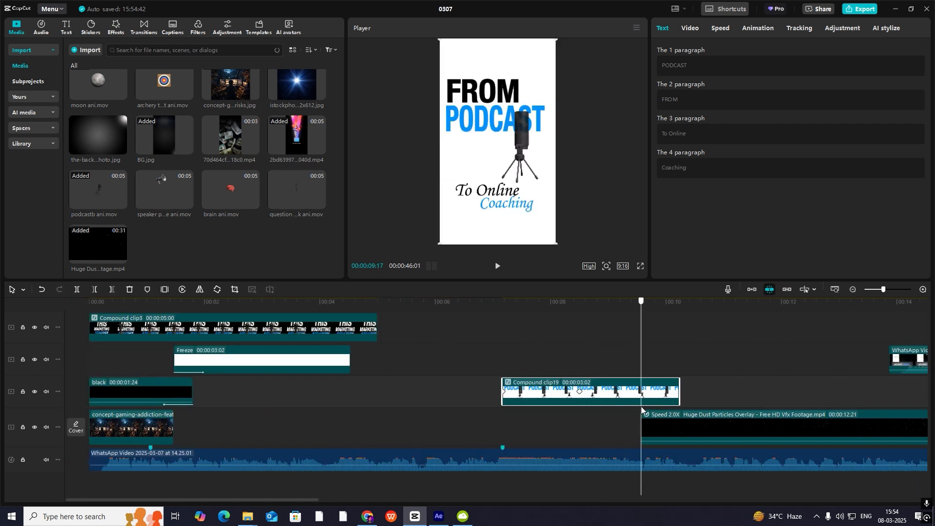
{"action": "left_click", "coordinate": [566, 351]}
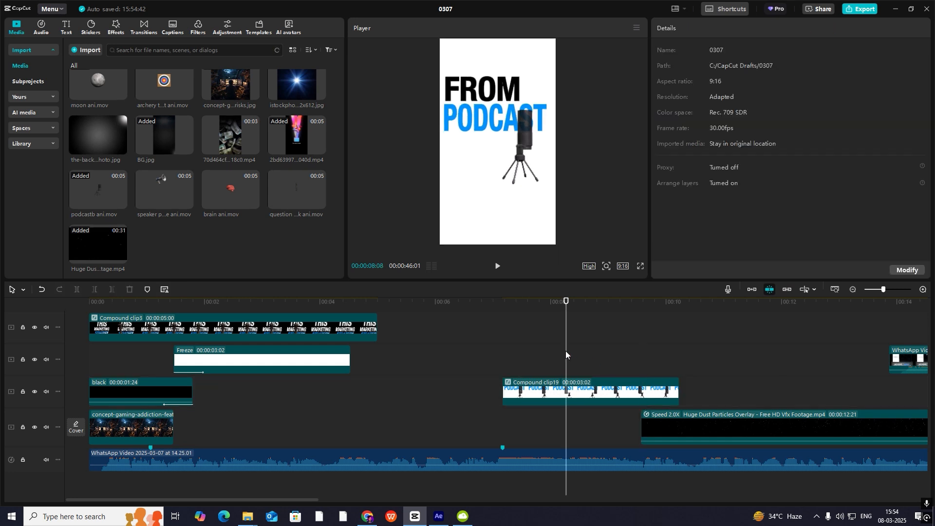
{"action": "left_click", "coordinate": [640, 379]}
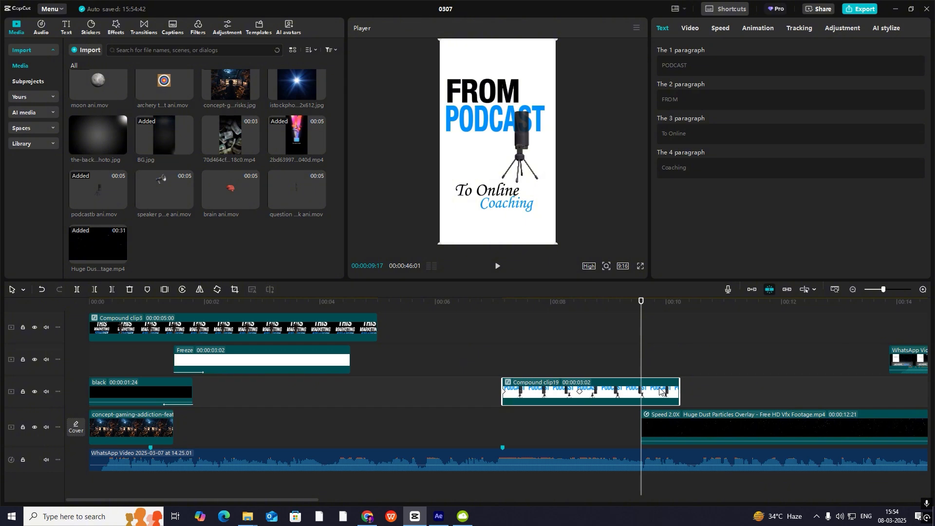
{"action": "key", "text": "ctrl+b"}
Break the second part of the split compound clip back into its layers and cut away everything before 00:00:09:17.
{"action": "right_click", "coordinate": [658, 390]}
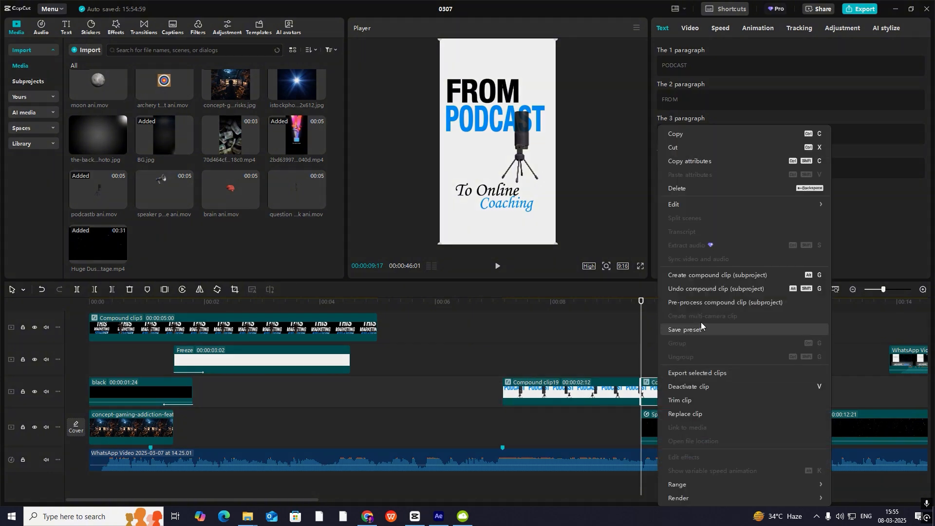
{"action": "left_click", "coordinate": [702, 289]}
{"action": "scroll", "coordinate": [682, 385], "scroll_direction": "up", "scroll_amount": 2}
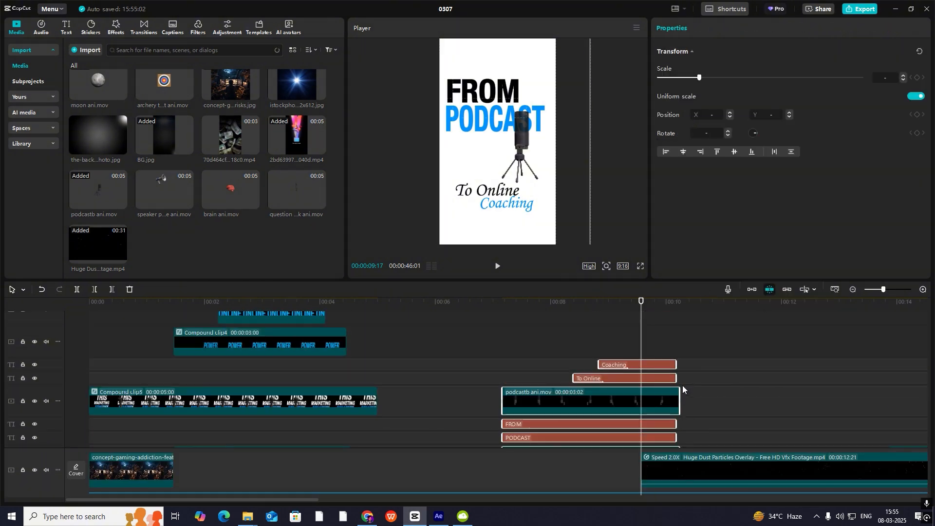
{"action": "scroll", "coordinate": [682, 384], "scroll_direction": "down", "scroll_amount": 3}
{"action": "key", "text": "ctrl+b"}
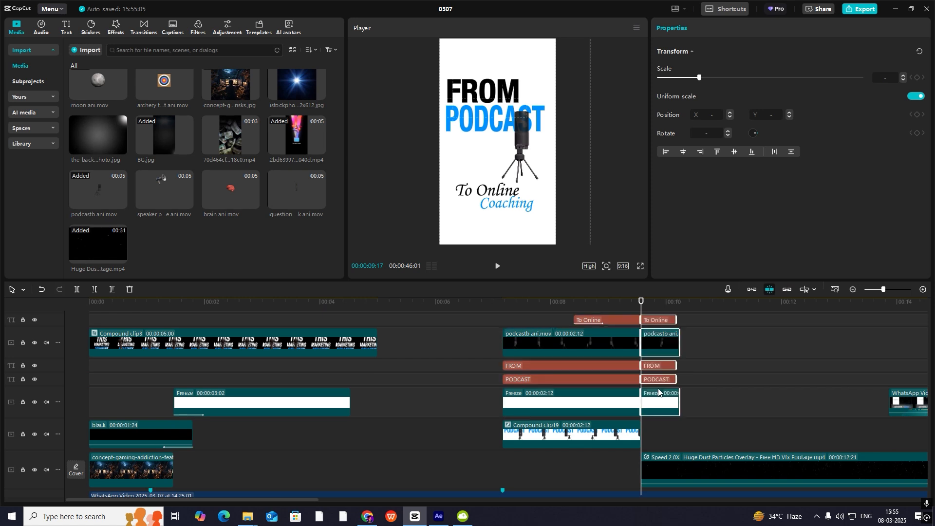
{"action": "left_click_drag", "start_coordinate": [583, 332], "coordinate": [613, 414]}
{"action": "key", "text": "Delete"}
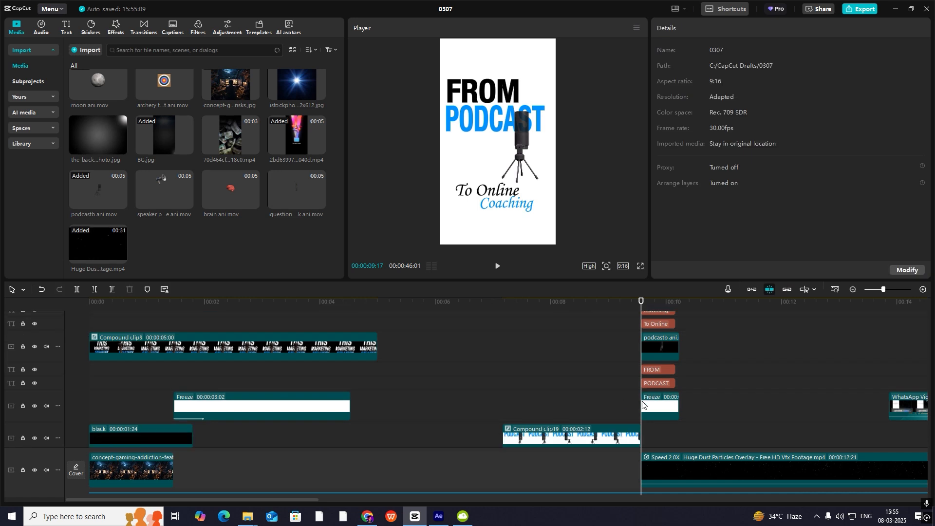
Combine the remaining text layers and podcast microphone clip into a new compound clip, leaving the white Freeze clip separate.
{"action": "scroll", "coordinate": [643, 400], "scroll_direction": "up", "scroll_amount": 2}
{"action": "left_click_drag", "start_coordinate": [707, 317], "coordinate": [627, 396]}
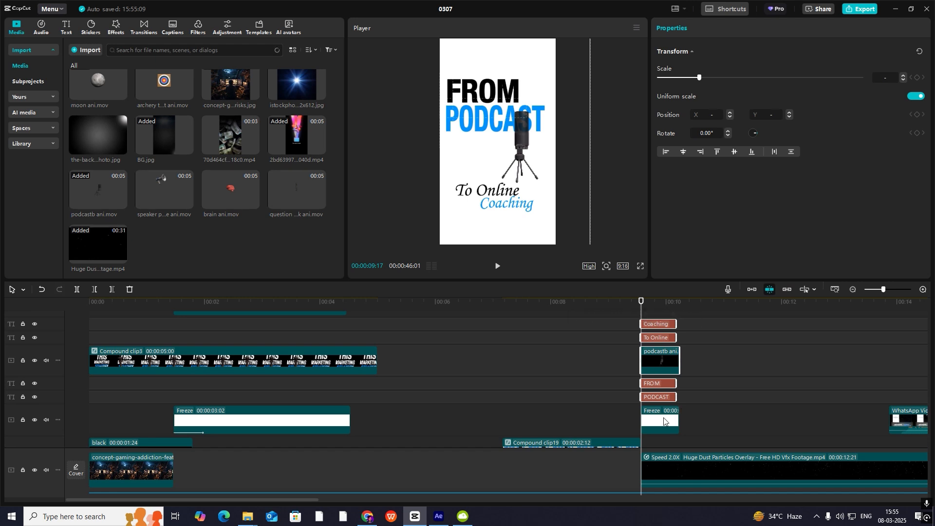
{"action": "key", "text": "alt+g"}
{"action": "scroll", "coordinate": [665, 422], "scroll_direction": "down", "scroll_amount": 2}
{"action": "left_click", "coordinate": [616, 364]}
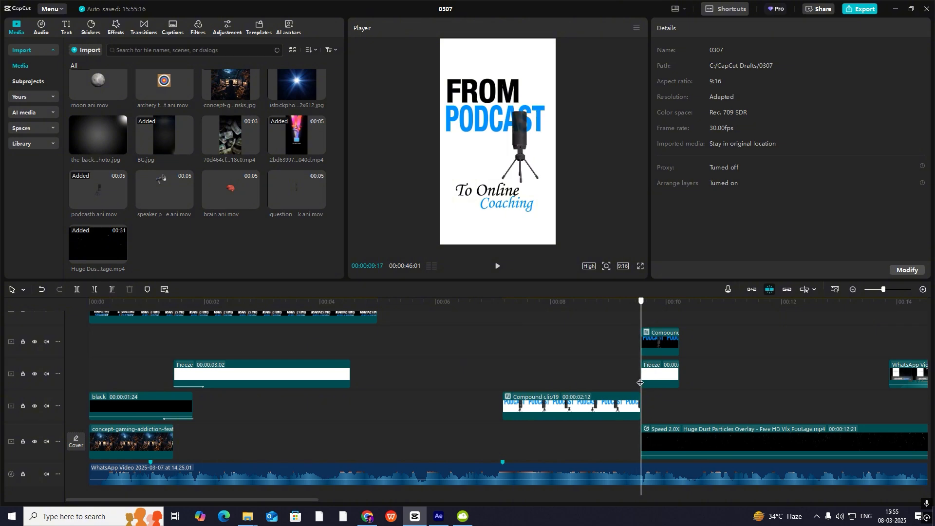
Keyframe the new compound clip's transform at its start, then move it past the frame's left edge and slightly up at 00:00:10:00.
{"action": "left_click", "coordinate": [651, 340]}
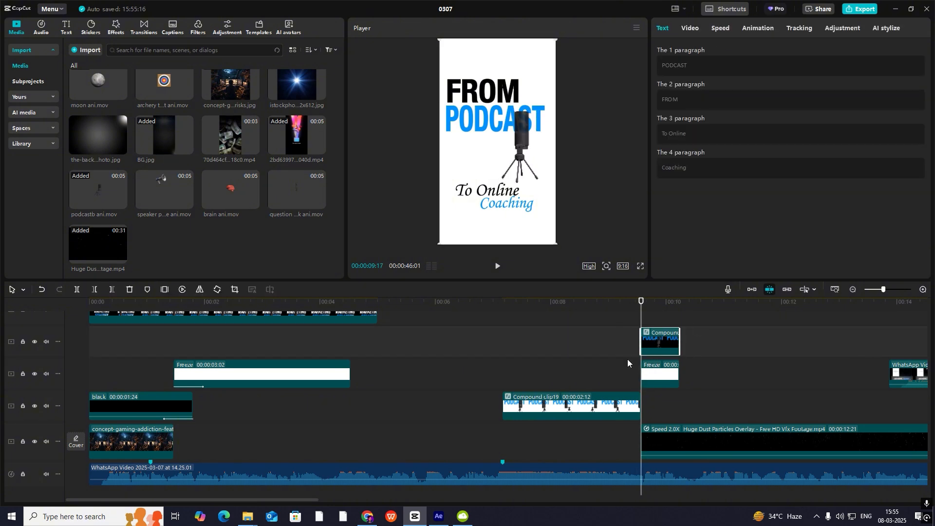
{"action": "left_click", "coordinate": [690, 27]}
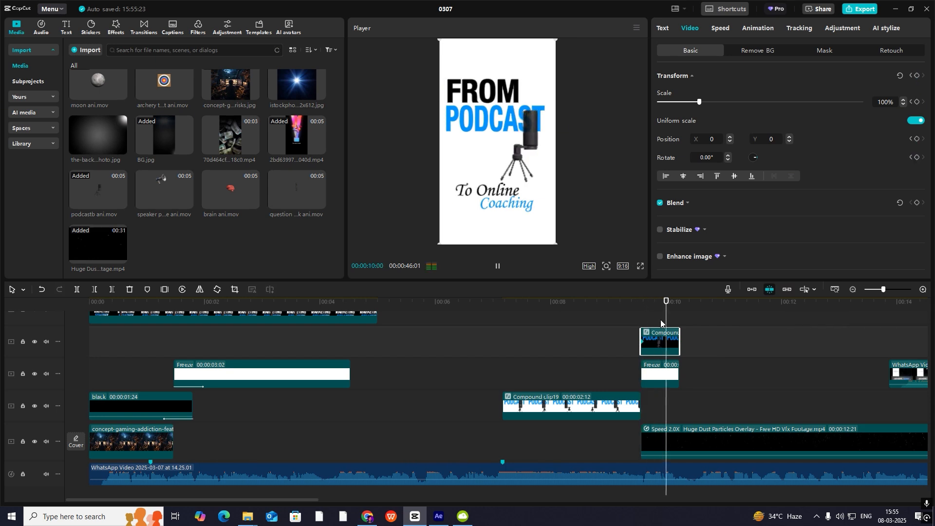
{"action": "left_click", "coordinate": [660, 320]}
{"action": "left_click", "coordinate": [668, 335]}
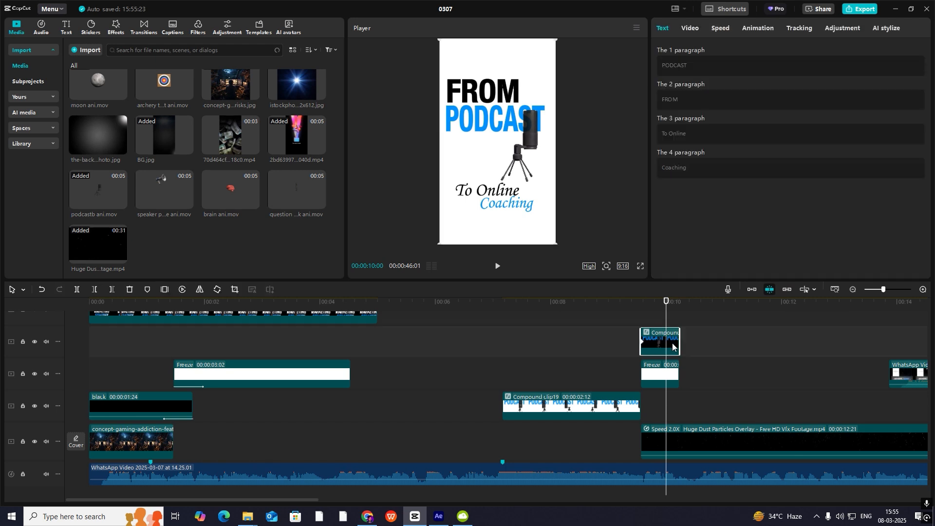
{"action": "left_click_drag", "start_coordinate": [519, 147], "coordinate": [409, 106]}
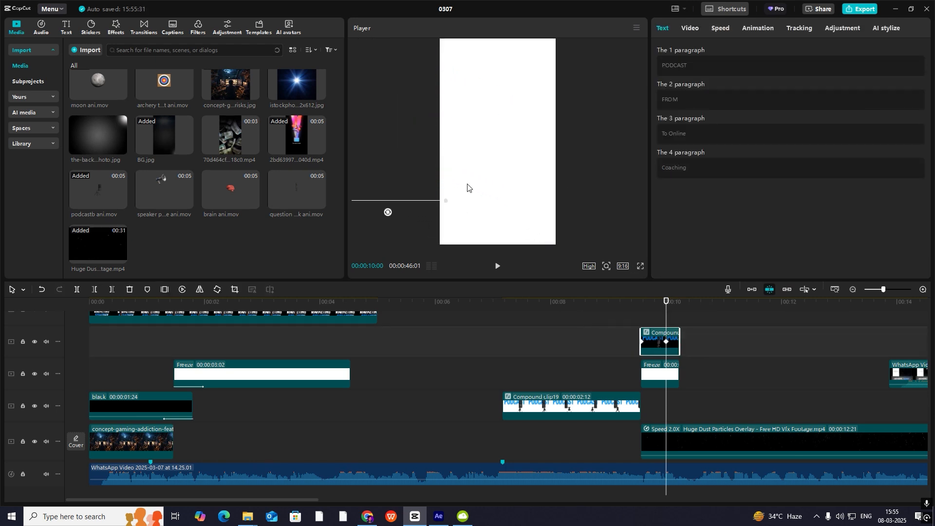
Open the new compound clip's keyframe graph and apply the Cubic Out preset curve to its X position animation.
{"action": "key", "text": "alt+k"}
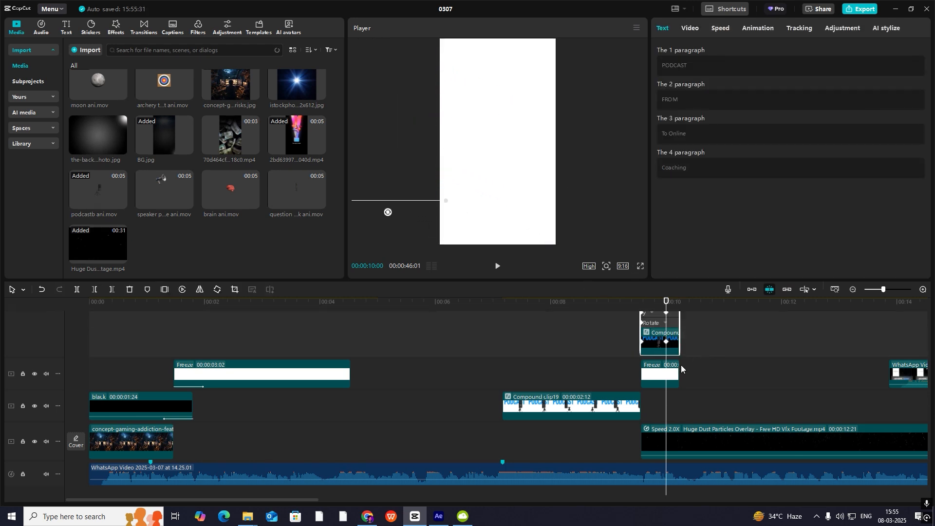
{"action": "scroll", "coordinate": [681, 364], "scroll_direction": "up", "scroll_amount": 1}
{"action": "left_click", "coordinate": [923, 289]}
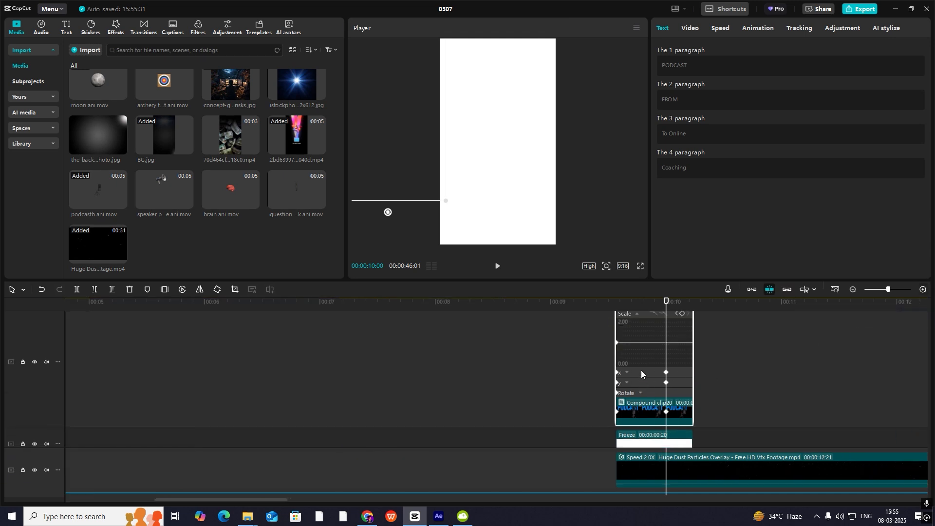
{"action": "left_click", "coordinate": [923, 289]}
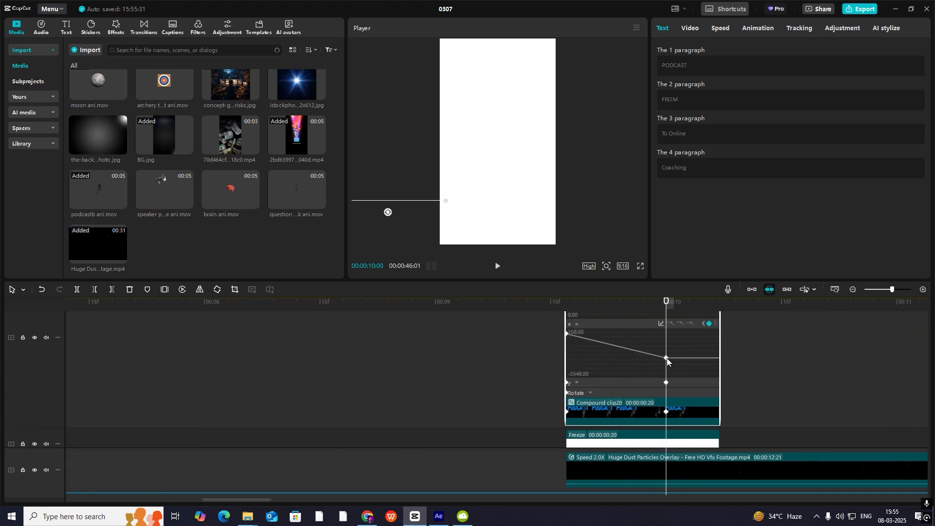
{"action": "left_click", "coordinate": [663, 325]}
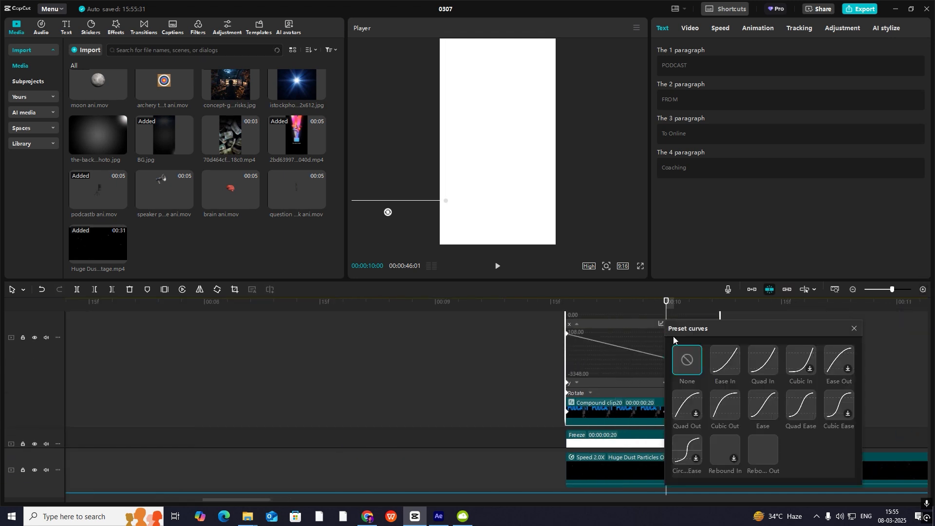
{"action": "left_click", "coordinate": [730, 406]}
{"action": "left_click", "coordinate": [854, 329]}
Apply the Cubic Out preset curve to the new compound clip's Y position animation.
{"action": "scroll", "coordinate": [630, 386], "scroll_direction": "down", "scroll_amount": 2}
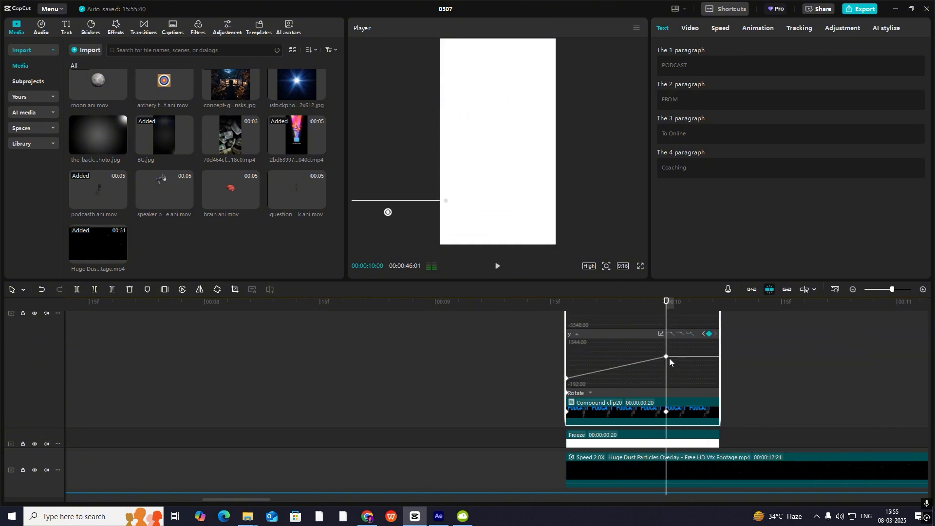
{"action": "left_click", "coordinate": [661, 335]}
{"action": "left_click", "coordinate": [725, 409]}
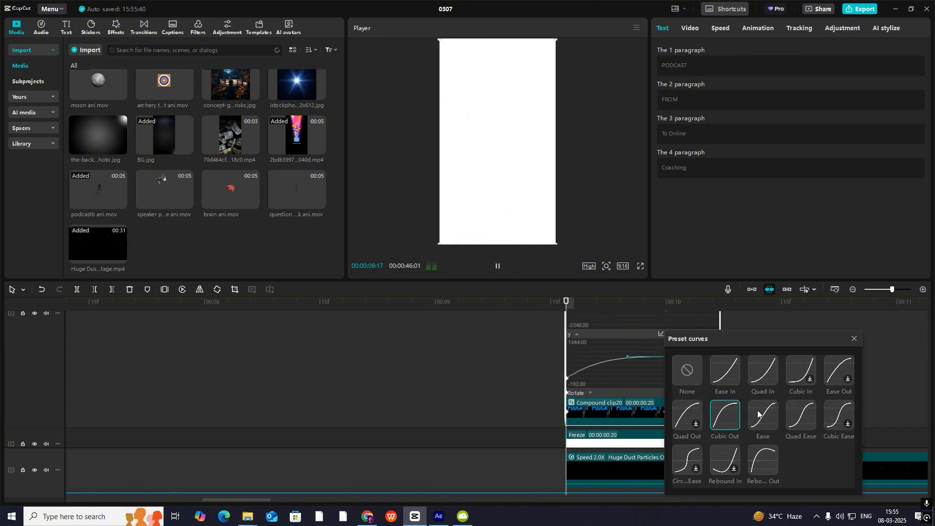
{"action": "left_click", "coordinate": [856, 341]}
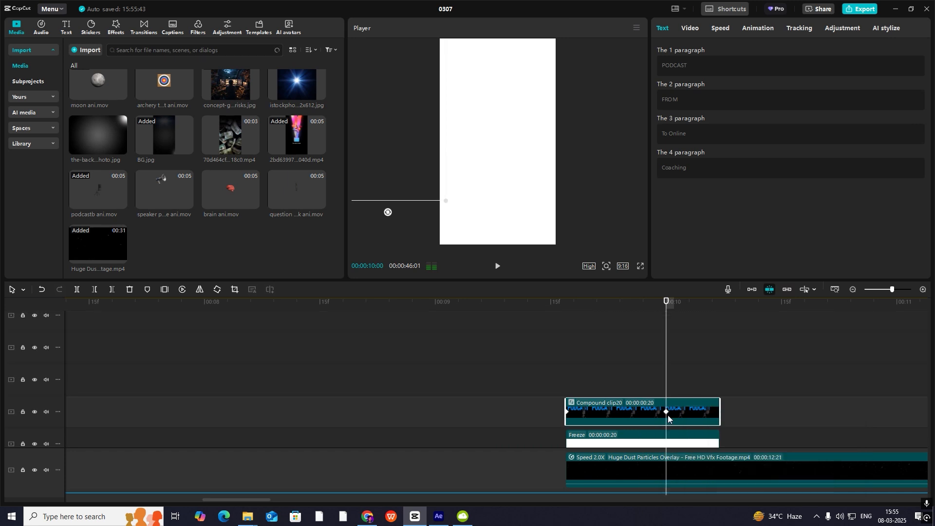
Play back the slide-out of the text and microphone against the white Freeze background.
{"action": "left_click", "coordinate": [562, 386]}
{"action": "key", "text": "space"}
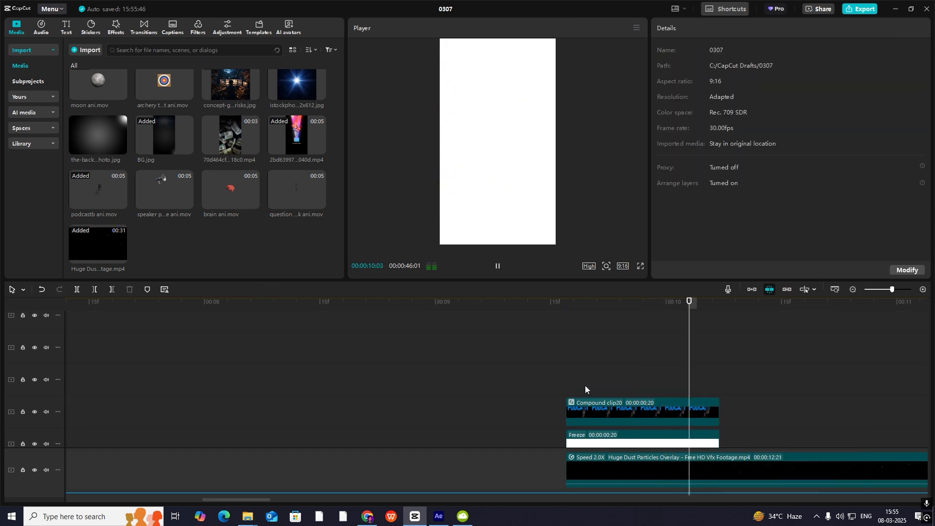
{"action": "key", "text": "space"}
{"action": "key", "text": "space"}
{"action": "scroll", "coordinate": [650, 375], "scroll_direction": "up", "scroll_amount": 3}
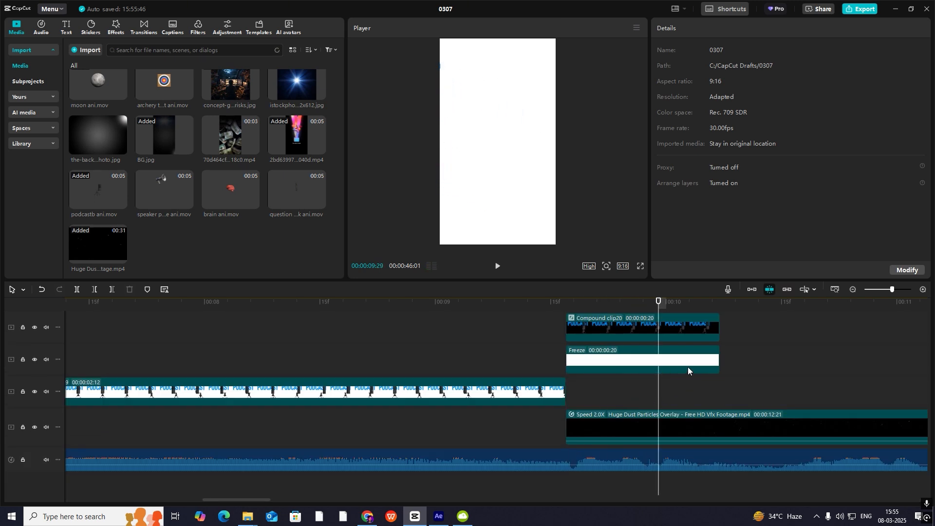
Move the dust particles clip onto the track just below the Freeze clip at 00:00:09:29, and split the Freeze clip there.
{"action": "left_click", "coordinate": [659, 363]}
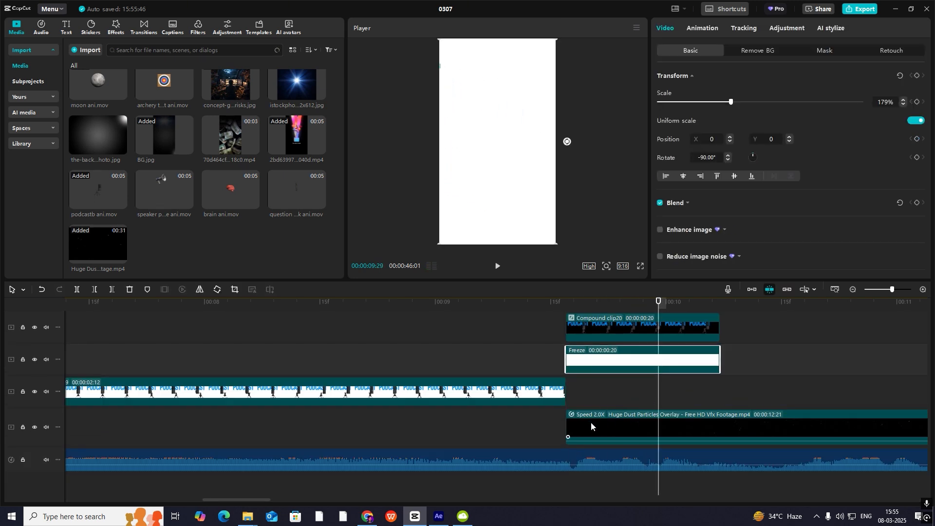
{"action": "left_click_drag", "start_coordinate": [592, 422], "coordinate": [684, 389]}
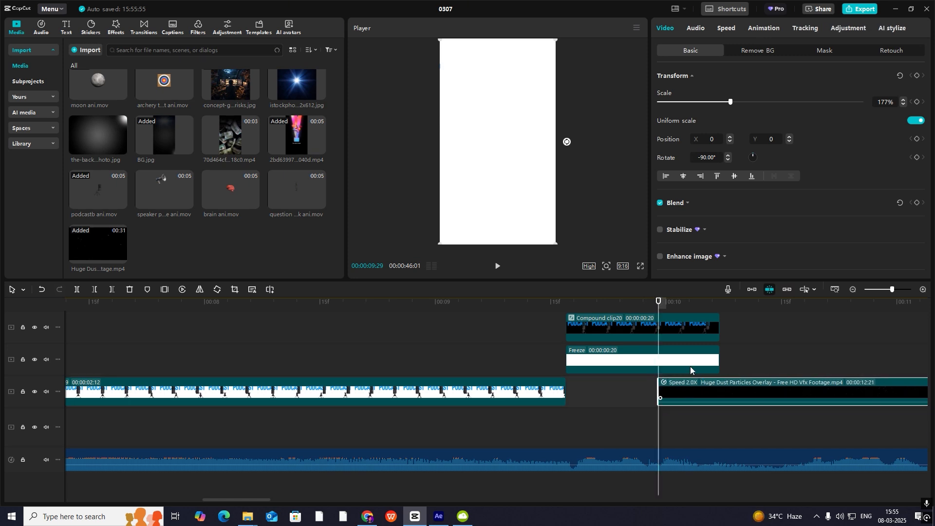
{"action": "left_click", "coordinate": [691, 364]}
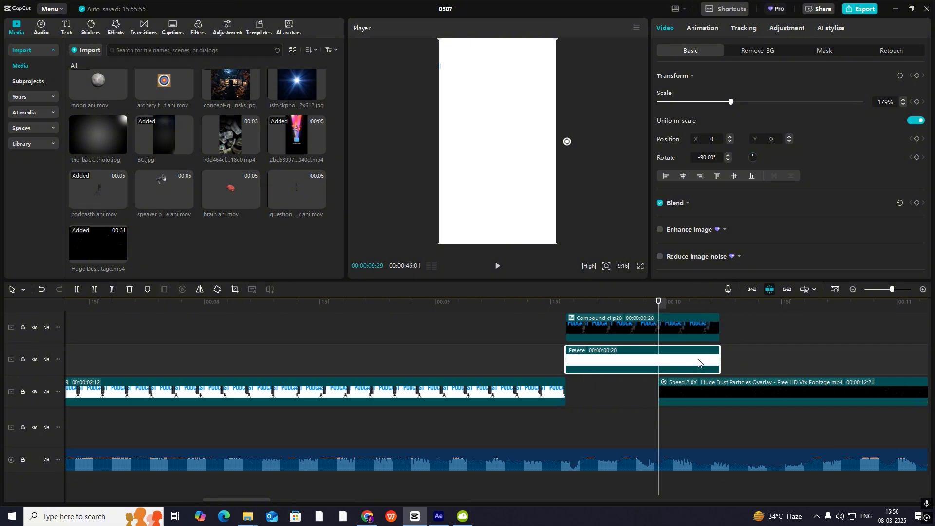
{"action": "key", "text": "ctrl+b"}
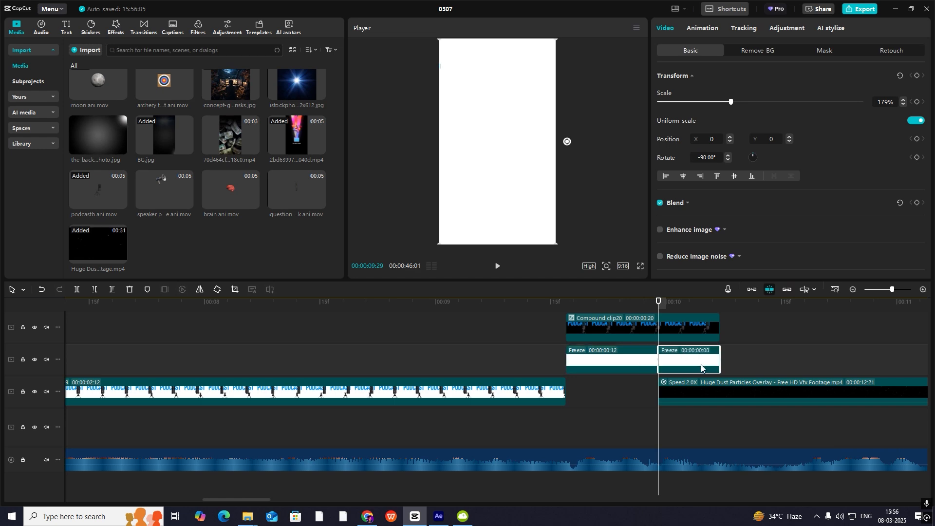
Try the Fade Out animation on the second Freeze segment and play back the transition.
{"action": "left_click", "coordinate": [717, 35]}
{"action": "left_click", "coordinate": [816, 50]}
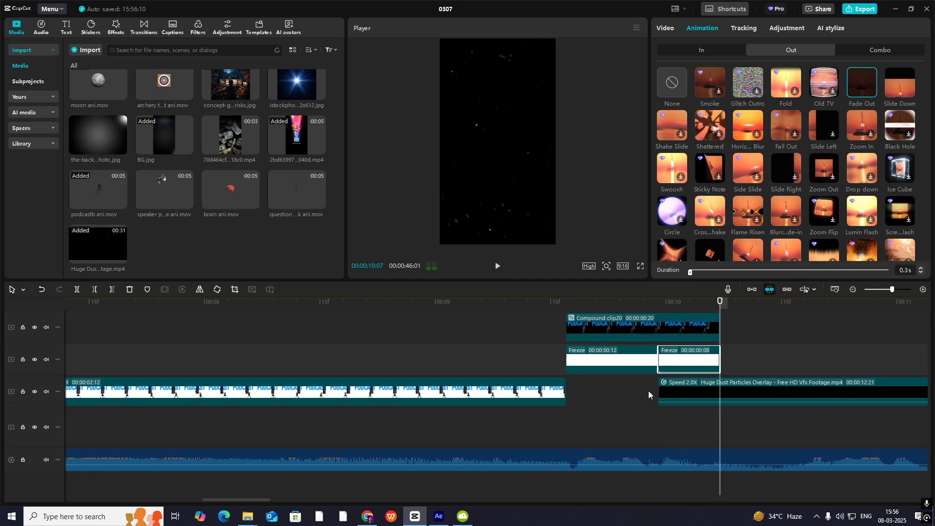
{"action": "left_click", "coordinate": [629, 397]}
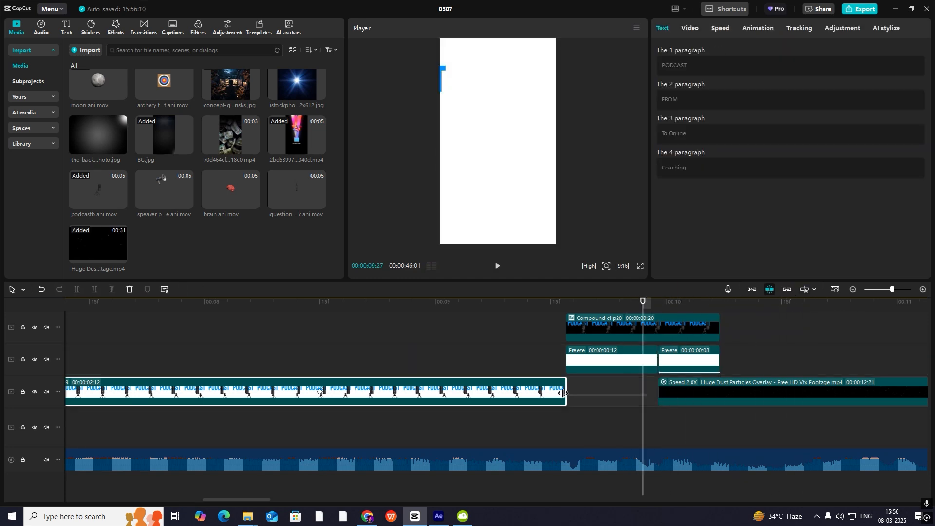
{"action": "left_click", "coordinate": [597, 402]}
{"action": "left_click_drag", "start_coordinate": [597, 402], "coordinate": [568, 399]}
{"action": "key", "text": "space"}
{"action": "key", "text": "space"}
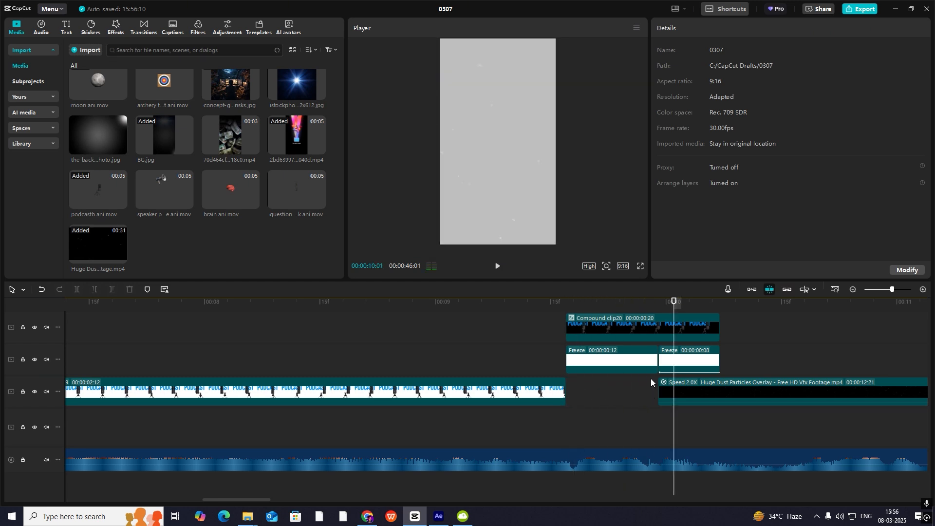
Delete the second Freeze segment after the split point.
{"action": "key", "text": "Left"}
{"action": "key", "text": "Left"}
{"action": "key", "text": "Left"}
{"action": "key", "text": "Left"}
{"action": "key", "text": "Left"}
{"action": "left_click", "coordinate": [677, 363]}
{"action": "key", "text": "Delete"}
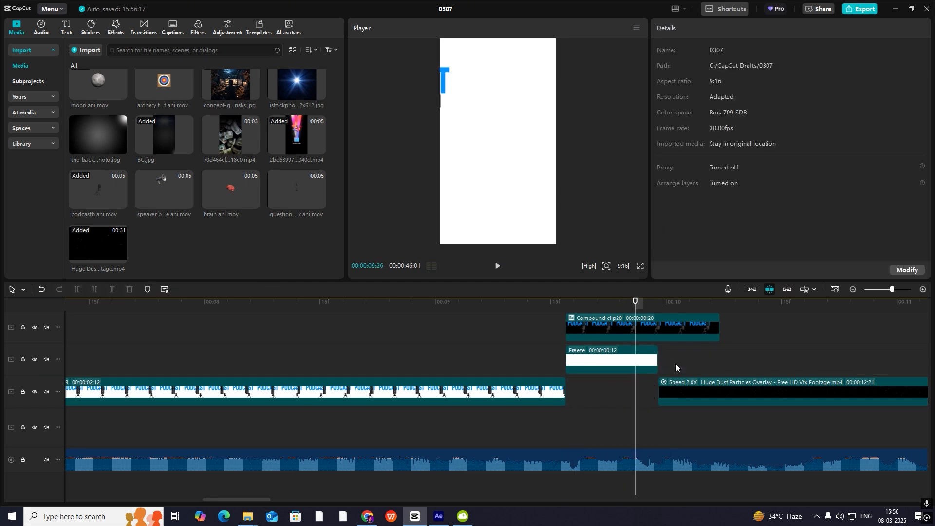
Shift the dust particles clip earlier to overlap the remaining Freeze clip, and apply the Fade Out animation to that Freeze clip.
{"action": "left_click", "coordinate": [633, 360]}
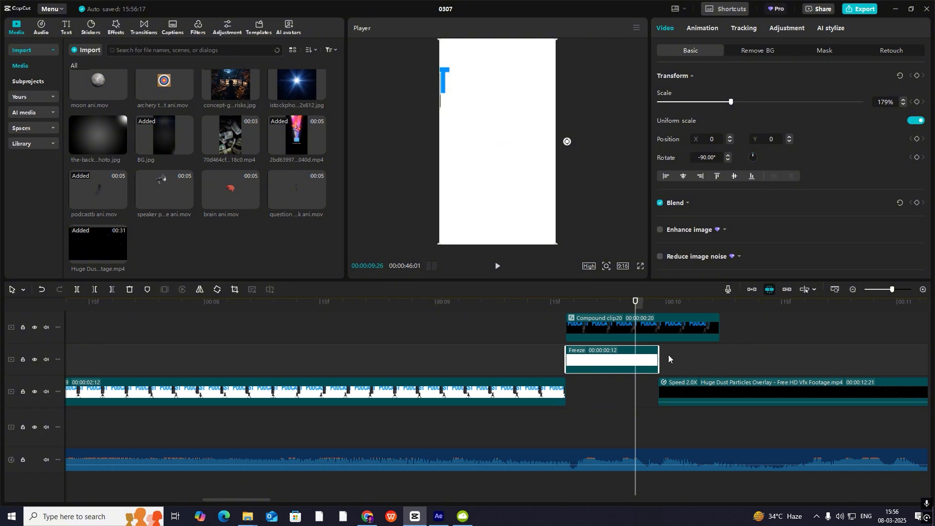
{"action": "left_click_drag", "start_coordinate": [706, 399], "coordinate": [651, 398]}
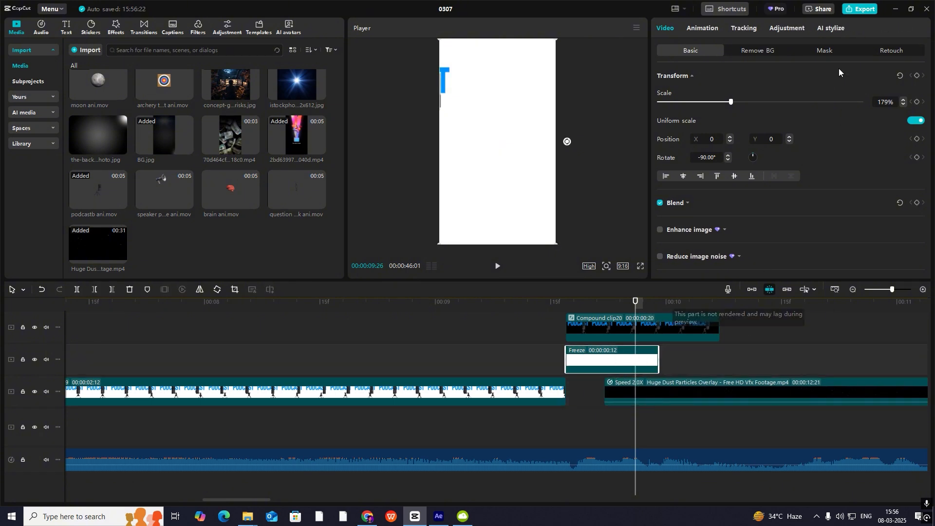
{"action": "left_click", "coordinate": [703, 28]}
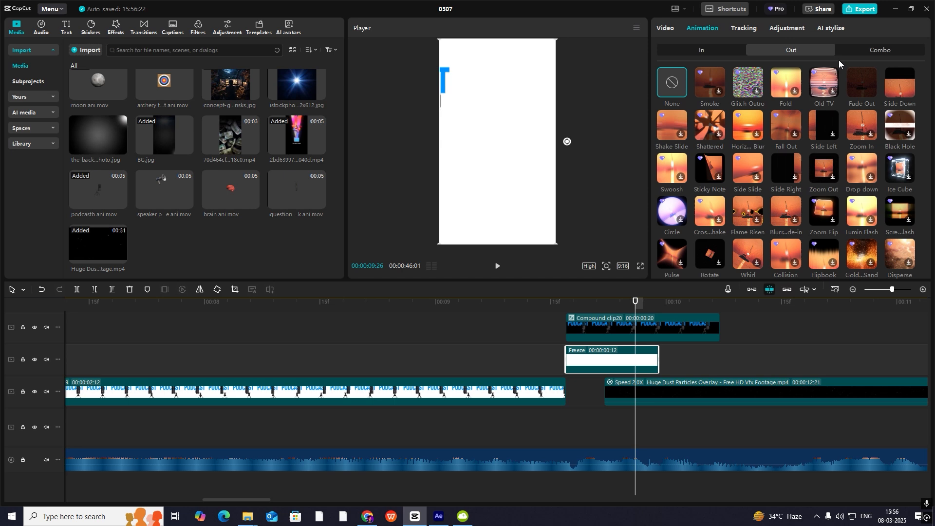
{"action": "left_click", "coordinate": [858, 78]}
Play back the text slide-out and the white background's fade into the dust particles.
{"action": "left_click", "coordinate": [587, 396]}
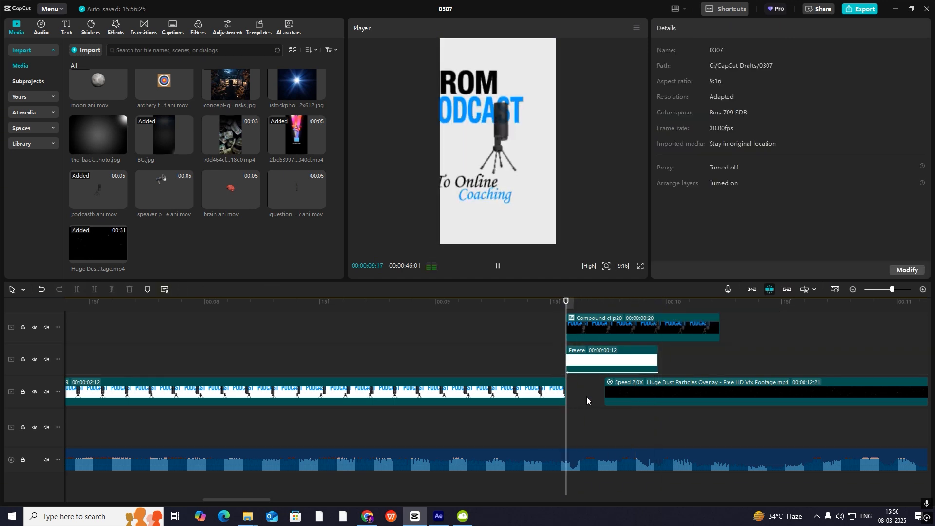
{"action": "key", "text": "space"}
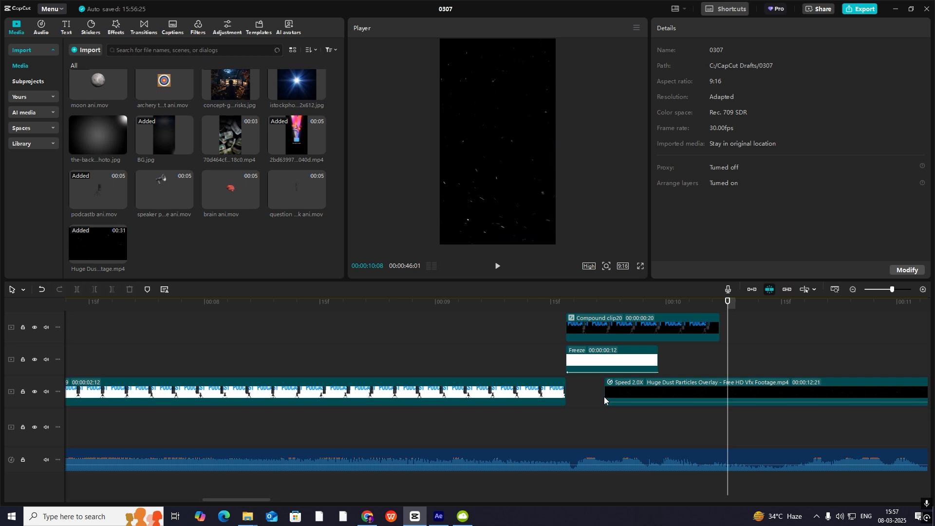
{"action": "left_click", "coordinate": [557, 349]}
{"action": "key", "text": "space"}
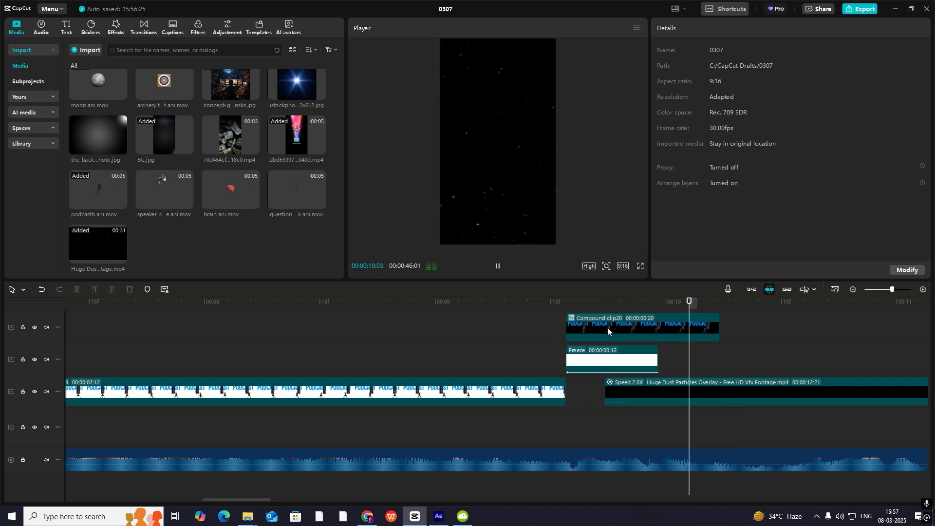
{"action": "key", "text": "space"}
{"action": "left_click", "coordinate": [558, 338]}
{"action": "left_click_drag", "start_coordinate": [560, 340], "coordinate": [674, 361]}
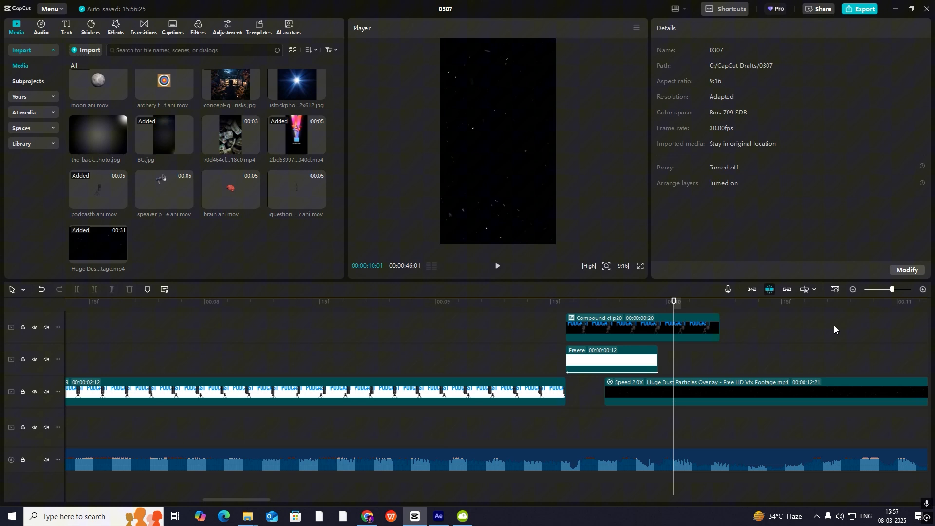
{"action": "left_click", "coordinate": [849, 291]}
{"action": "scroll", "coordinate": [740, 340], "scroll_direction": "up", "scroll_amount": 3}
{"action": "left_click", "coordinate": [593, 326]}
{"action": "key", "text": "space"}
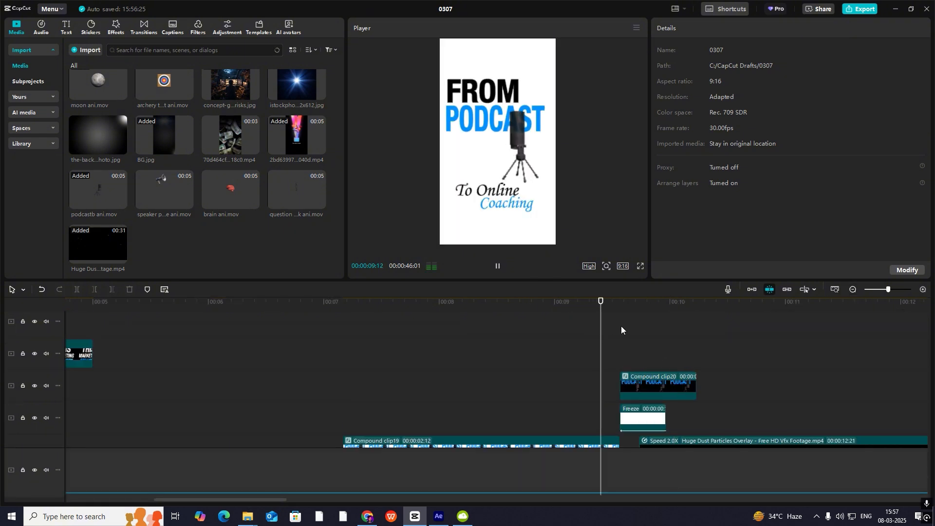
{"action": "scroll", "coordinate": [696, 343], "scroll_direction": "down", "scroll_amount": 2}
{"action": "key", "text": "space"}
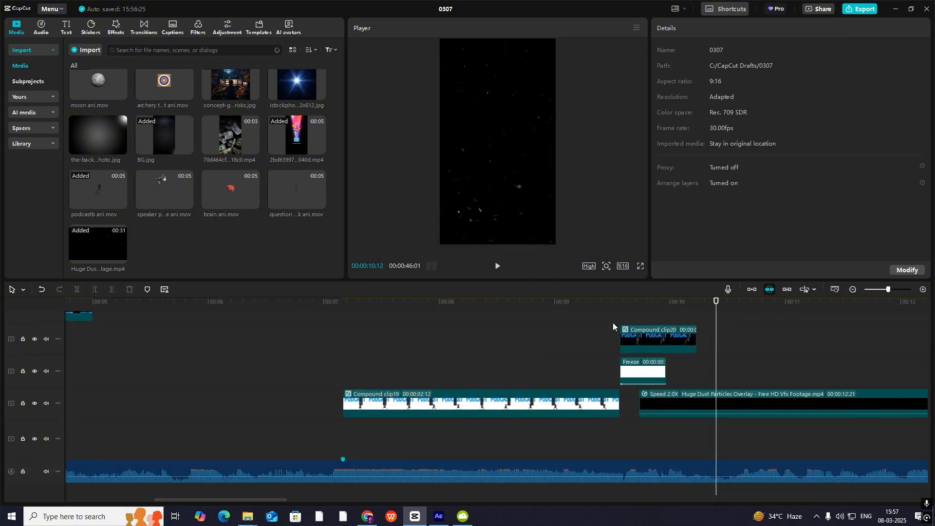
Check the reference's "listen carefully" scene, then add speaker phone ani.mov shortly after 00:00:10 above the dust clip and scale it to 87%.
{"action": "left_click", "coordinate": [852, 289]}
{"action": "scroll", "coordinate": [881, 375], "scroll_direction": "up", "scroll_amount": 3}
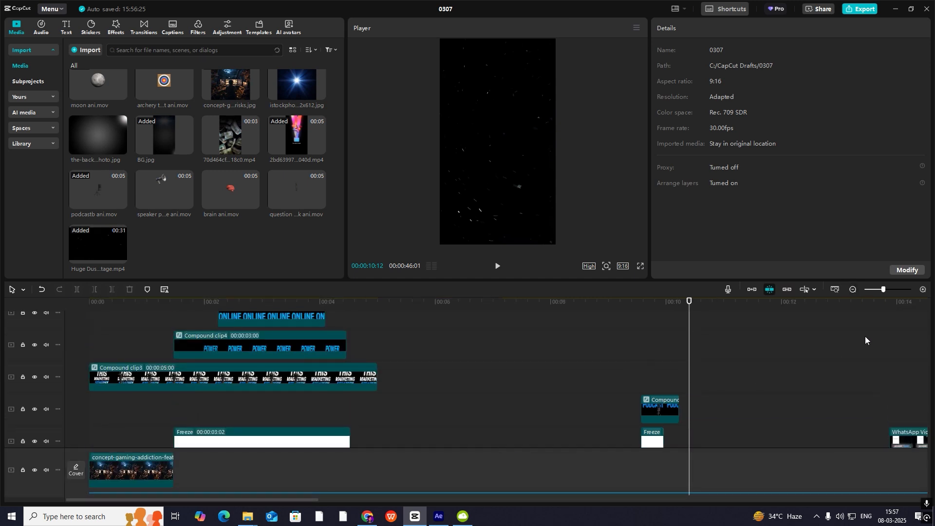
{"action": "scroll", "coordinate": [879, 390], "scroll_direction": "down", "scroll_amount": 2}
{"action": "left_click", "coordinate": [853, 289]}
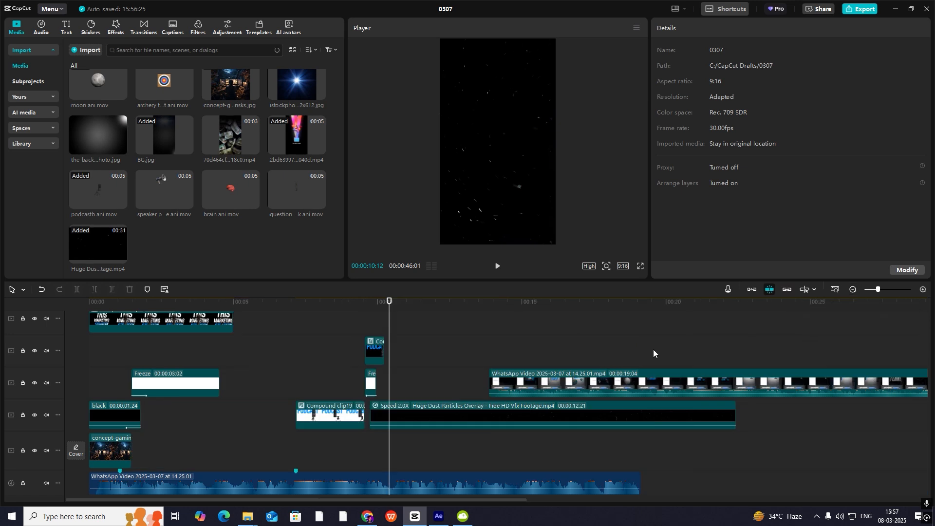
{"action": "left_click", "coordinate": [633, 347]}
{"action": "left_click_drag", "start_coordinate": [635, 347], "coordinate": [775, 377]}
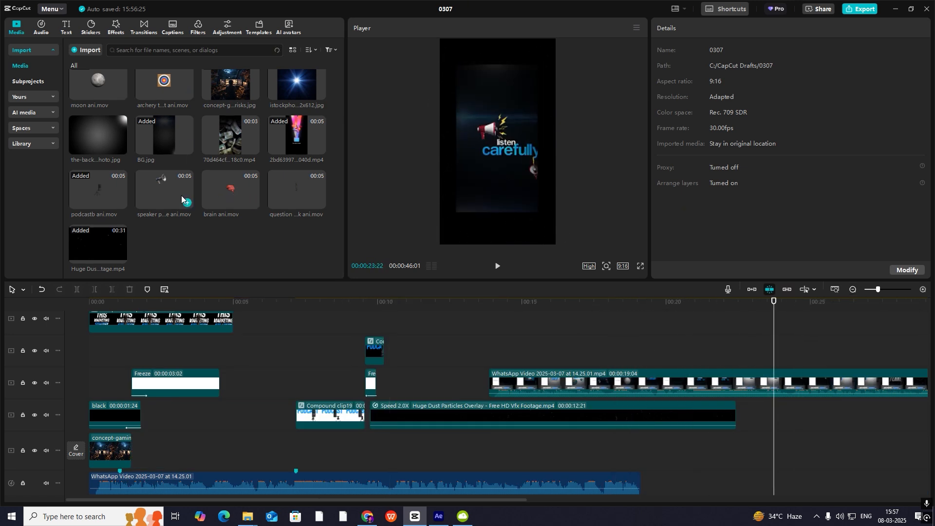
{"action": "mouse_move", "coordinate": [181, 195]}
{"action": "left_mouse_down"}
{"action": "mouse_move", "coordinate": [485, 319]}
{"action": "mouse_move", "coordinate": [399, 361]}
{"action": "mouse_move", "coordinate": [391, 352]}
{"action": "left_mouse_up"}
{"action": "left_click", "coordinate": [408, 323]}
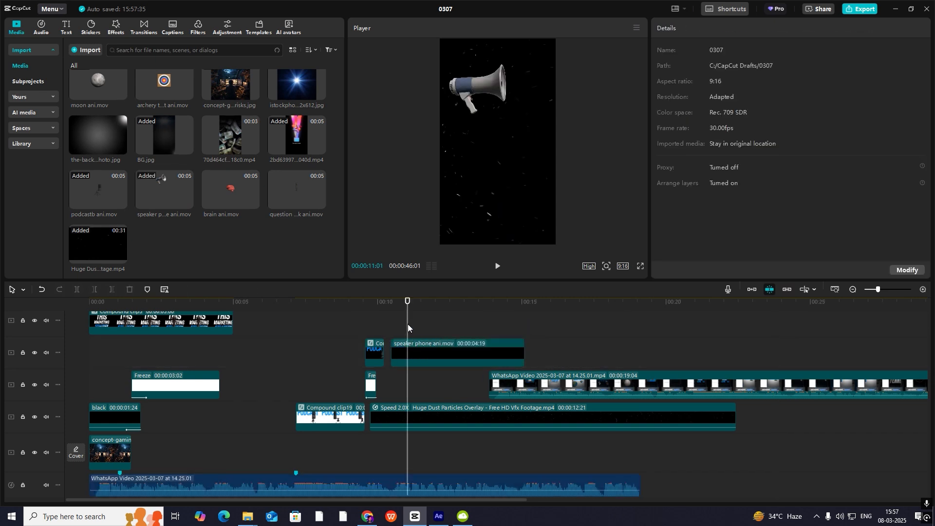
{"action": "left_click", "coordinate": [486, 94]}
{"action": "left_click_drag", "start_coordinate": [552, 45], "coordinate": [545, 57]}
Add a second speaker phone ani.mov above the first, mirror it, scale it to 77%, and place it tilted in the frame's lower right.
{"action": "left_click_drag", "start_coordinate": [159, 186], "coordinate": [393, 325]}
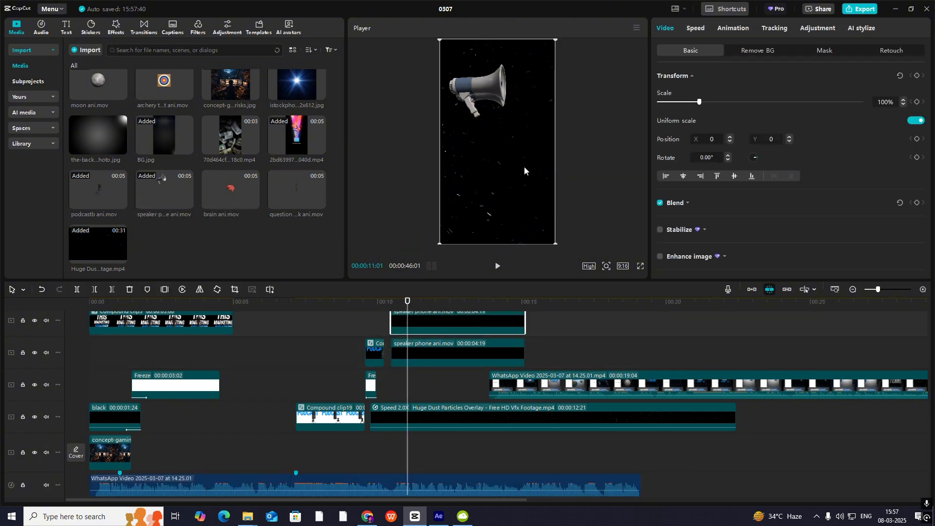
{"action": "left_click", "coordinate": [200, 289]}
{"action": "left_click_drag", "start_coordinate": [531, 66], "coordinate": [550, 183]}
{"action": "left_click_drag", "start_coordinate": [516, 211], "coordinate": [513, 153]}
{"action": "left_click_drag", "start_coordinate": [498, 197], "coordinate": [526, 190]}
{"action": "left_click_drag", "start_coordinate": [517, 153], "coordinate": [521, 205]}
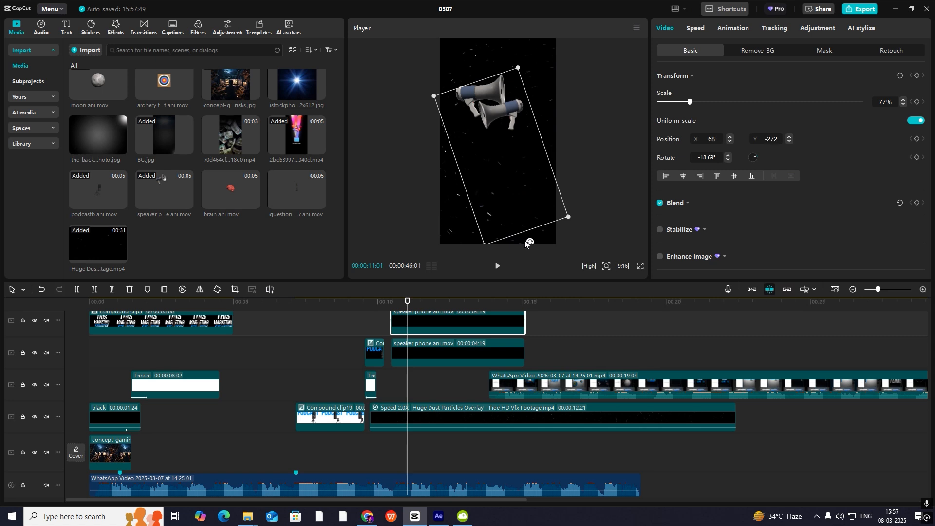
{"action": "left_click_drag", "start_coordinate": [530, 242], "coordinate": [475, 242]}
{"action": "left_click_drag", "start_coordinate": [507, 209], "coordinate": [507, 293]}
Compare the megaphones with the reference's "listen carefully" scene and move the WhatsApp reference video later, past the end of the dust particles clip.
{"action": "left_click", "coordinate": [614, 345]}
{"action": "left_click_drag", "start_coordinate": [615, 347], "coordinate": [783, 378]}
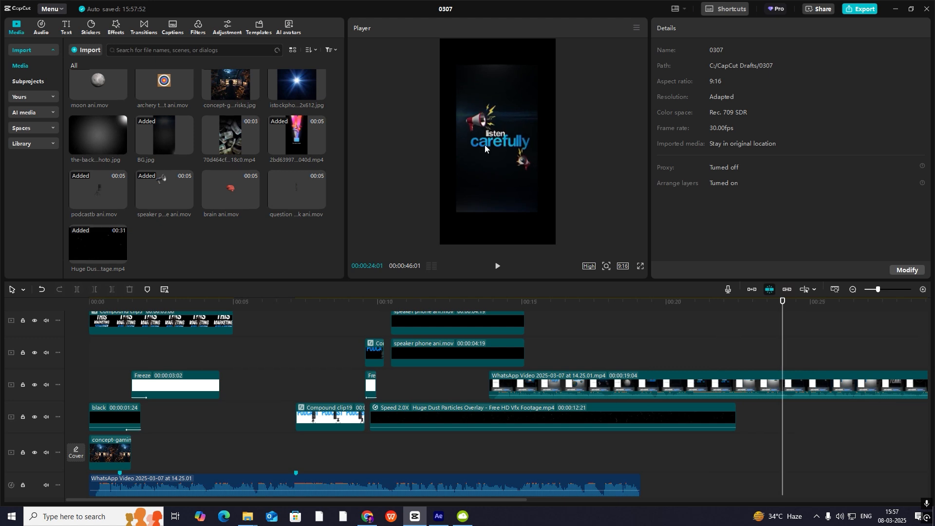
{"action": "left_click_drag", "start_coordinate": [792, 344], "coordinate": [508, 348]}
{"action": "left_click_drag", "start_coordinate": [553, 384], "coordinate": [830, 388]}
{"action": "left_click", "coordinate": [499, 373]}
{"action": "mouse_move", "coordinate": [499, 373]}
{"action": "left_mouse_down"}
{"action": "mouse_move", "coordinate": [520, 375]}
{"action": "mouse_move", "coordinate": [498, 380]}
{"action": "left_mouse_up"}
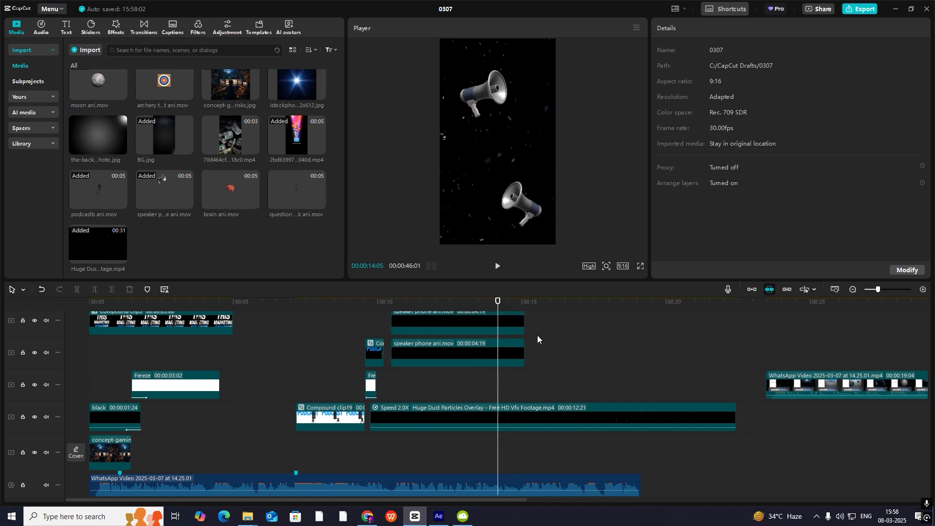
Review the reference video's scenes and play back the timeline to compare the megaphones' timing.
{"action": "scroll", "coordinate": [526, 339], "scroll_direction": "up", "scroll_amount": 2}
{"action": "scroll", "coordinate": [709, 397], "scroll_direction": "down", "scroll_amount": 3}
{"action": "left_click_drag", "start_coordinate": [498, 371], "coordinate": [722, 392]}
{"action": "key", "text": "space"}
{"action": "key", "text": "space"}
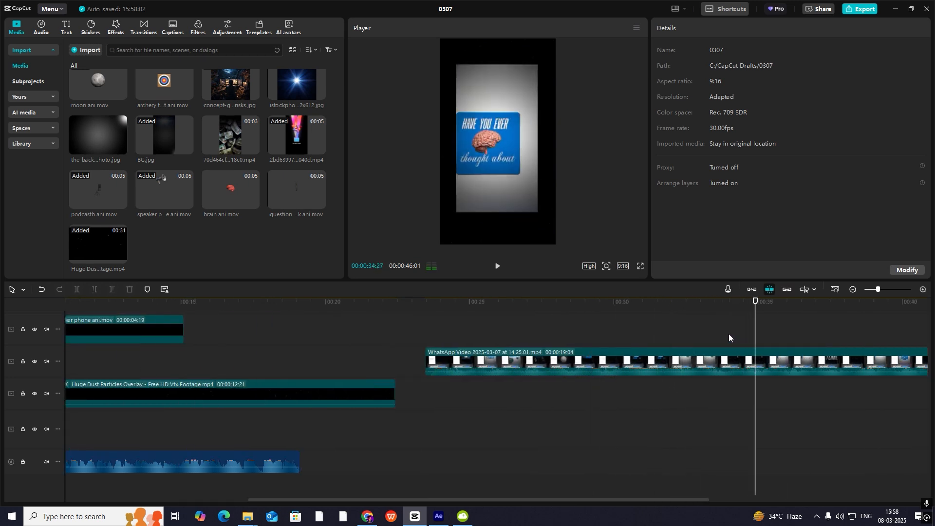
{"action": "left_click_drag", "start_coordinate": [729, 335], "coordinate": [385, 365]}
{"action": "key", "text": "space"}
{"action": "scroll", "coordinate": [483, 345], "scroll_direction": "up", "scroll_amount": 2}
{"action": "key", "text": "space"}
{"action": "scroll", "coordinate": [500, 349], "scroll_direction": "down", "scroll_amount": 2}
{"action": "key", "text": "space"}
{"action": "left_click", "coordinate": [401, 371]}
{"action": "key", "text": "space"}
{"action": "key", "text": "space"}
Move both speaker phone clips to start where the sliding text compound clip ends at 00:00:10:07, and play back the result.
{"action": "left_click", "coordinate": [391, 365]}
{"action": "scroll", "coordinate": [418, 364], "scroll_direction": "up", "scroll_amount": 2}
{"action": "left_click_drag", "start_coordinate": [459, 342], "coordinate": [412, 409]}
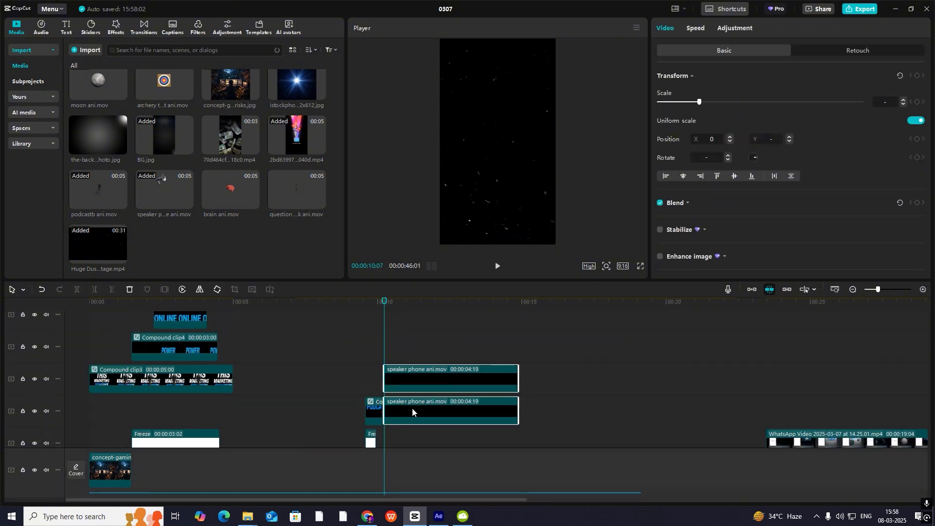
{"action": "left_click", "coordinate": [371, 376]}
{"action": "key", "text": "space"}
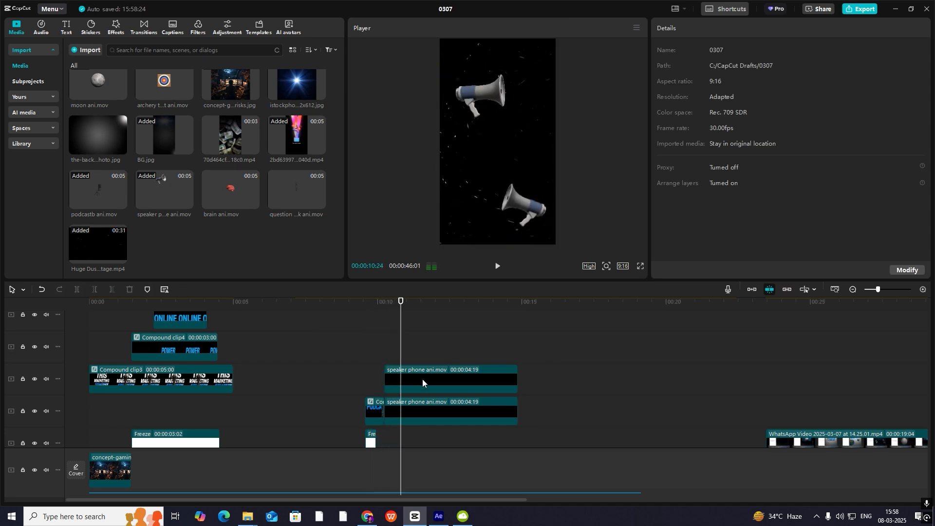
Move both speaker phone clips onto tracks above the sliding text compound clip, starting at the Freeze clip's end, and play them back.
{"action": "left_click", "coordinate": [373, 355]}
{"action": "scroll", "coordinate": [404, 410], "scroll_direction": "down", "scroll_amount": 2}
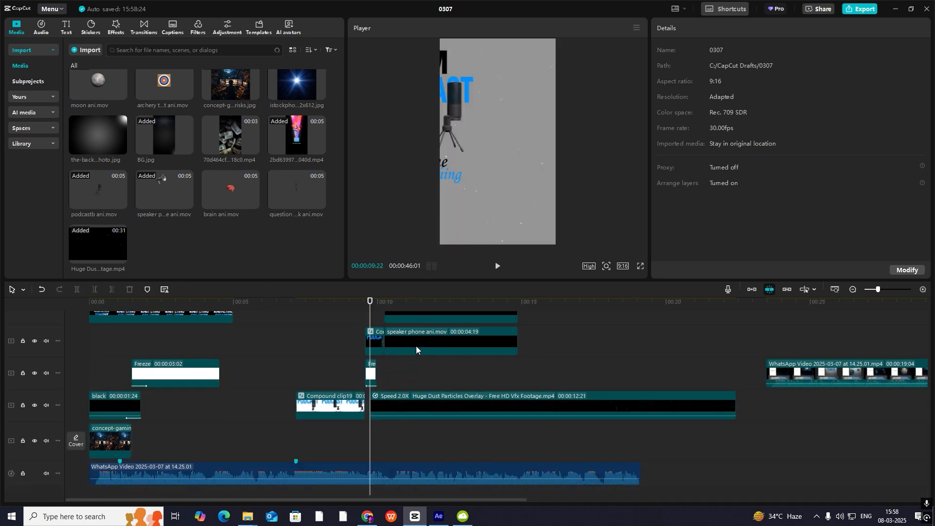
{"action": "left_click_drag", "start_coordinate": [392, 343], "coordinate": [396, 321]}
{"action": "left_click_drag", "start_coordinate": [407, 374], "coordinate": [399, 339]}
{"action": "key", "text": "space"}
{"action": "key", "text": "space"}
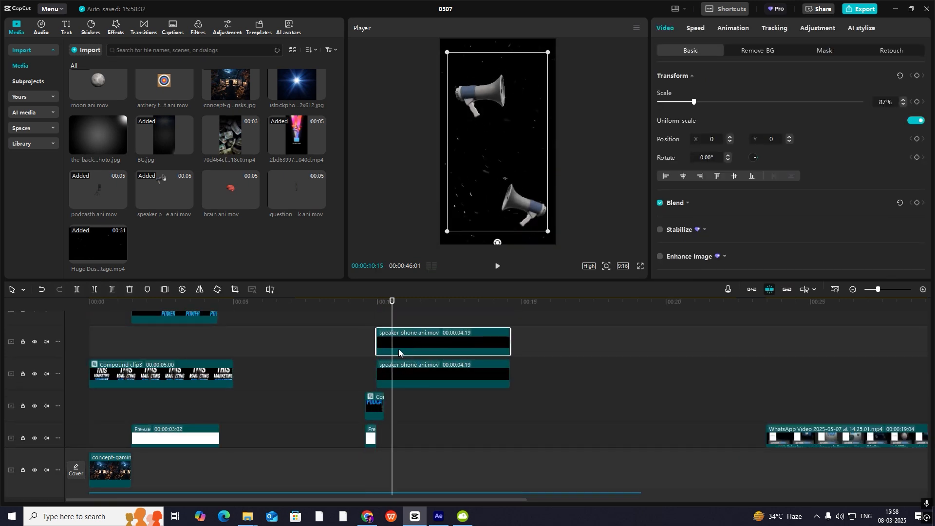
Combine the two speaker phone clips into a compound clip and keyframe its transform at 00:00:09:29.
{"action": "left_click", "coordinate": [376, 320]}
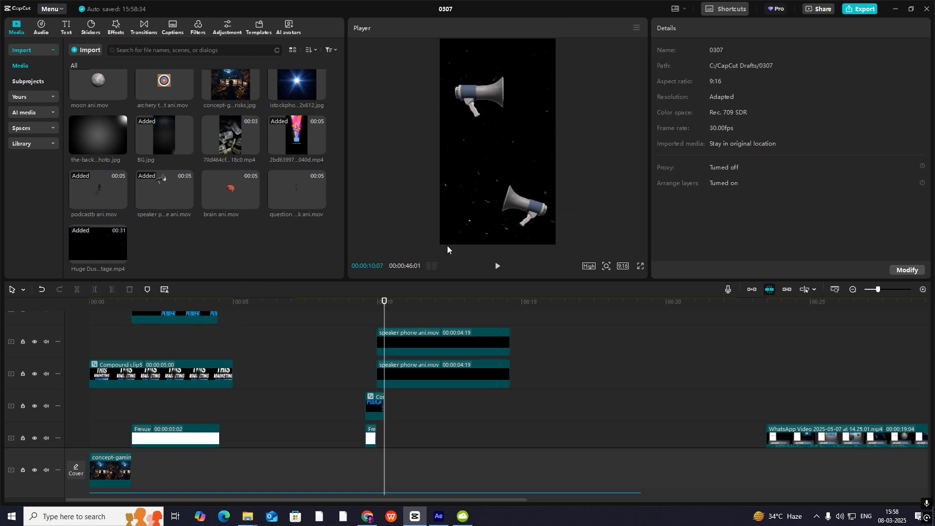
{"action": "left_click_drag", "start_coordinate": [425, 323], "coordinate": [424, 381]}
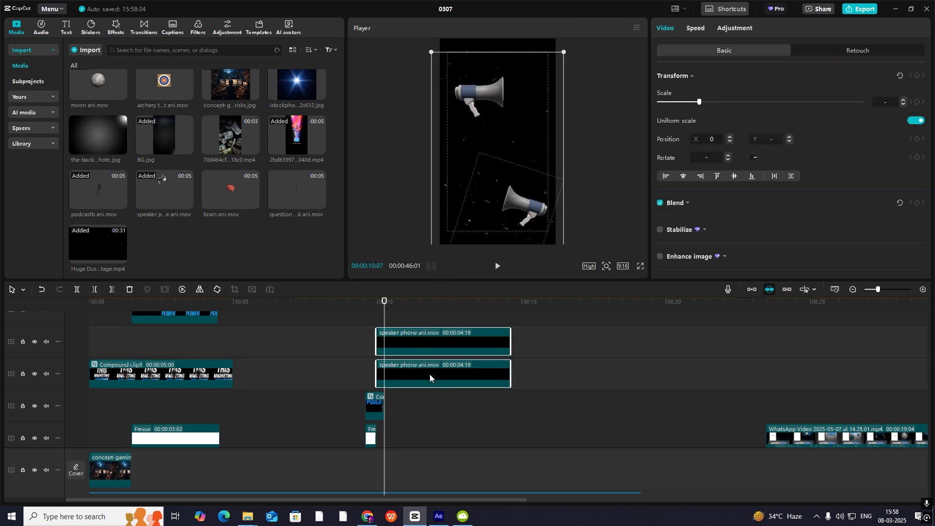
{"action": "key", "text": "alt+g"}
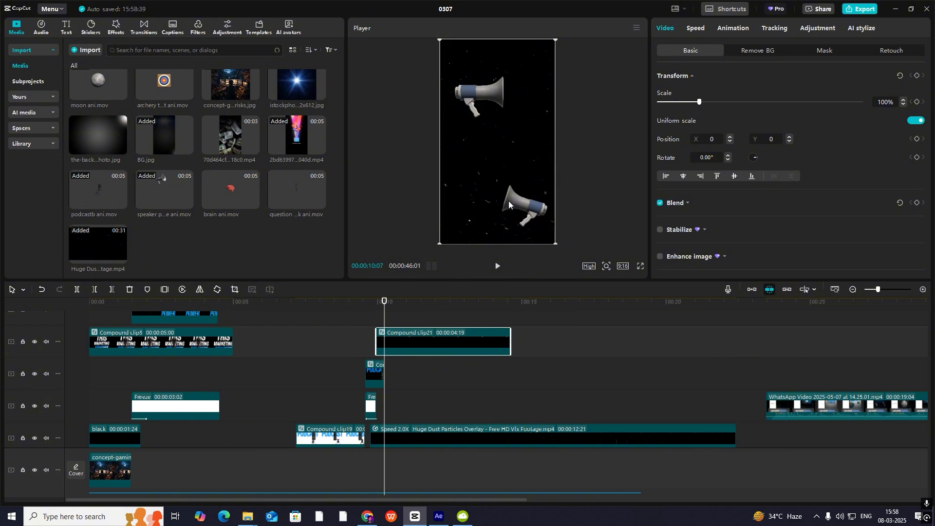
{"action": "left_click", "coordinate": [375, 318]}
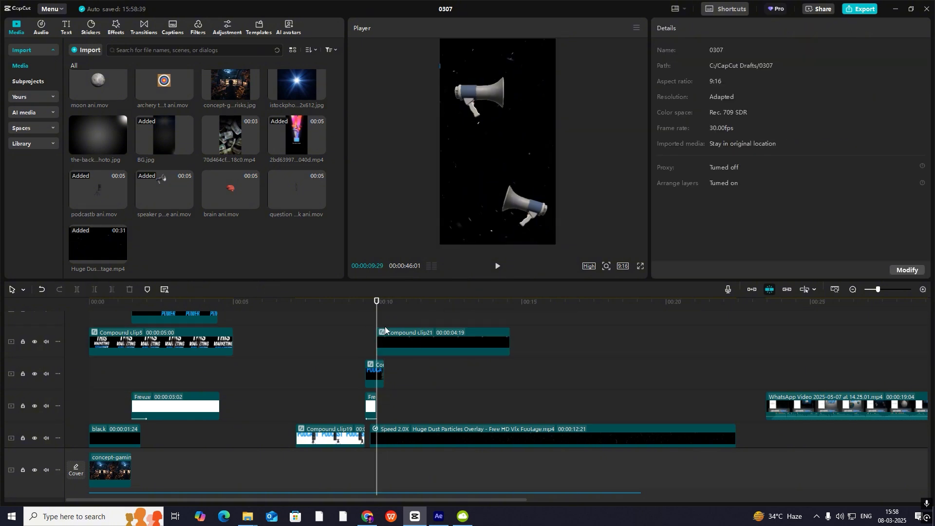
{"action": "left_click", "coordinate": [384, 333]}
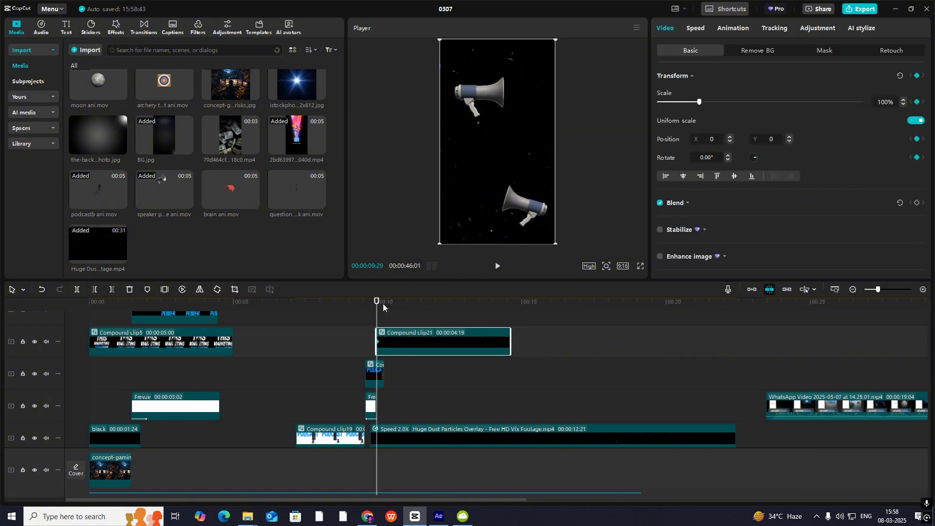
Keyframe the megaphone compound clip's centred transform at 00:00:10:15 and set its position at 00:00:09:29 to X 2074, Y -295.
{"action": "mouse_move", "coordinate": [376, 320]}
{"action": "left_mouse_down"}
{"action": "mouse_move", "coordinate": [397, 320]}
{"action": "mouse_move", "coordinate": [376, 310]}
{"action": "left_mouse_up"}
{"action": "left_click", "coordinate": [917, 75]}
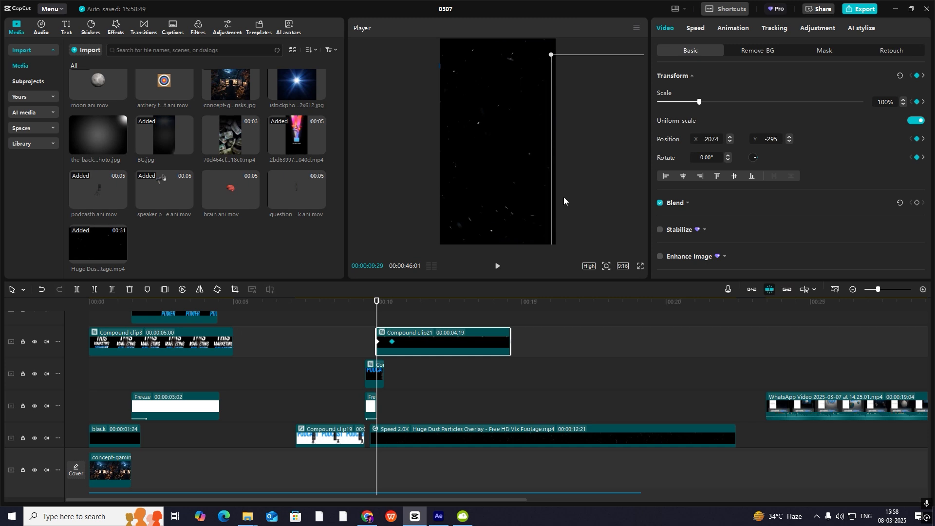
{"action": "left_click_drag", "start_coordinate": [377, 318], "coordinate": [394, 321]}
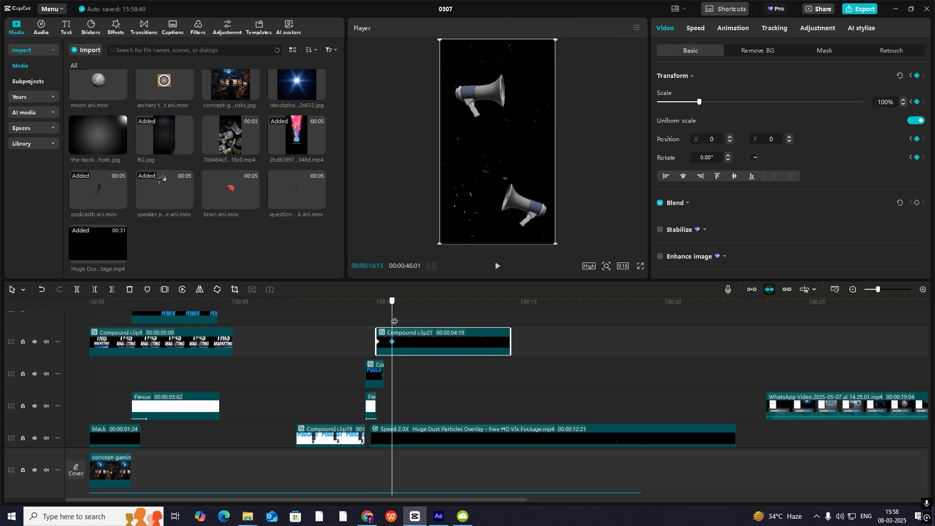
Apply the Cubic Out preset curve to the megaphone compound clip's X position keyframes.
{"action": "key", "text": "alt+k"}
{"action": "scroll", "coordinate": [405, 365], "scroll_direction": "up", "scroll_amount": 3}
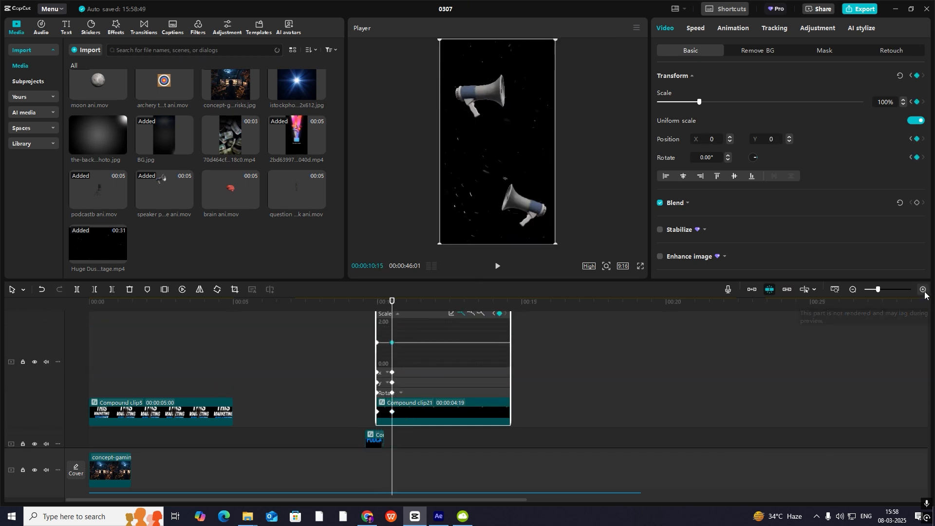
{"action": "left_click", "coordinate": [923, 290]}
{"action": "left_click", "coordinate": [424, 375]}
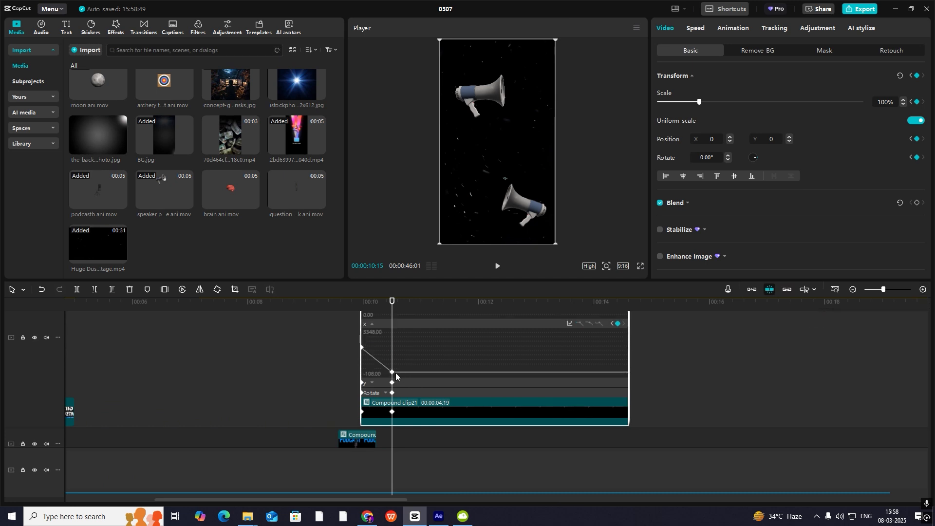
{"action": "left_click", "coordinate": [392, 372]}
{"action": "left_click", "coordinate": [570, 324]}
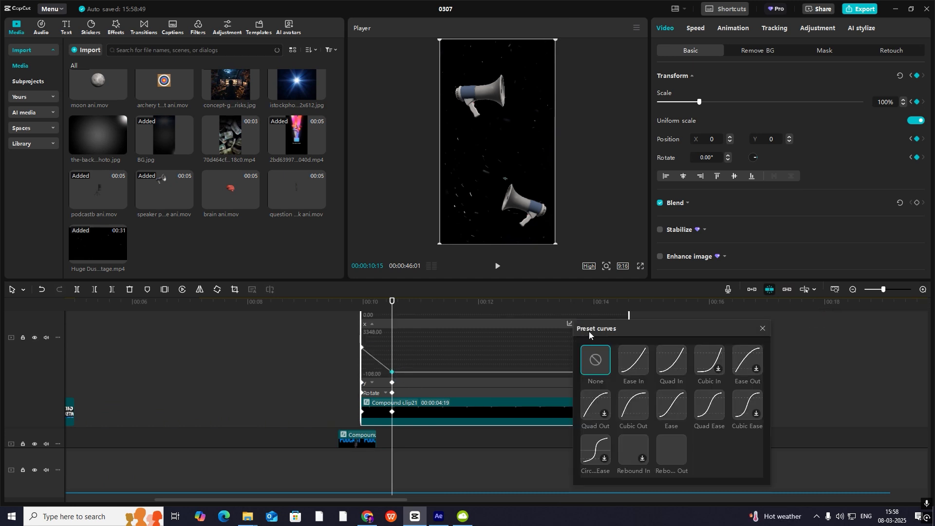
{"action": "left_click", "coordinate": [635, 407]}
{"action": "left_click", "coordinate": [762, 328]}
Apply the Cubic Out preset curve to the megaphone compound clip's Y position keyframes and play back the slide-in.
{"action": "left_click", "coordinate": [381, 384]}
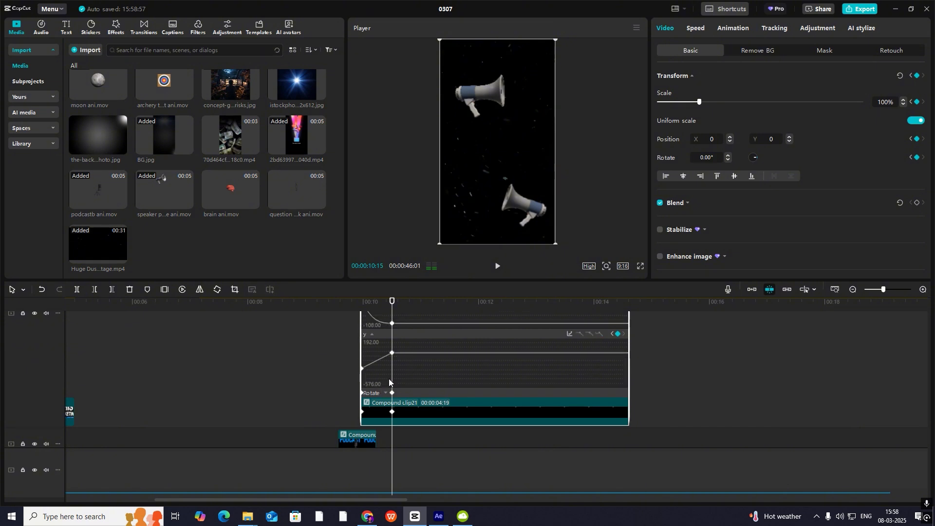
{"action": "left_click", "coordinate": [573, 334]}
{"action": "left_click", "coordinate": [636, 414]}
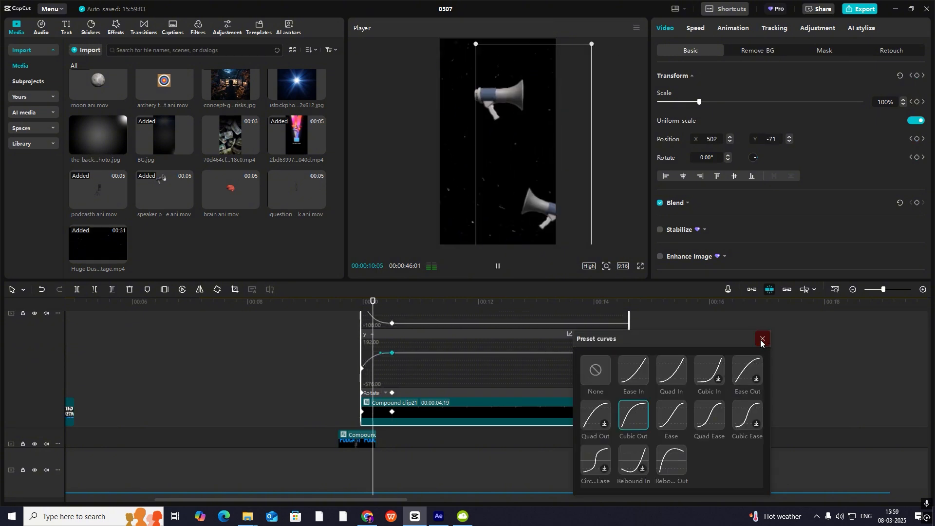
{"action": "left_click", "coordinate": [762, 339]}
{"action": "key", "text": "alt+k"}
Space the megaphone clip's two keyframes further apart and shift the clip slightly earlier on its track.
{"action": "left_click", "coordinate": [362, 345]}
{"action": "left_click", "coordinate": [389, 415]}
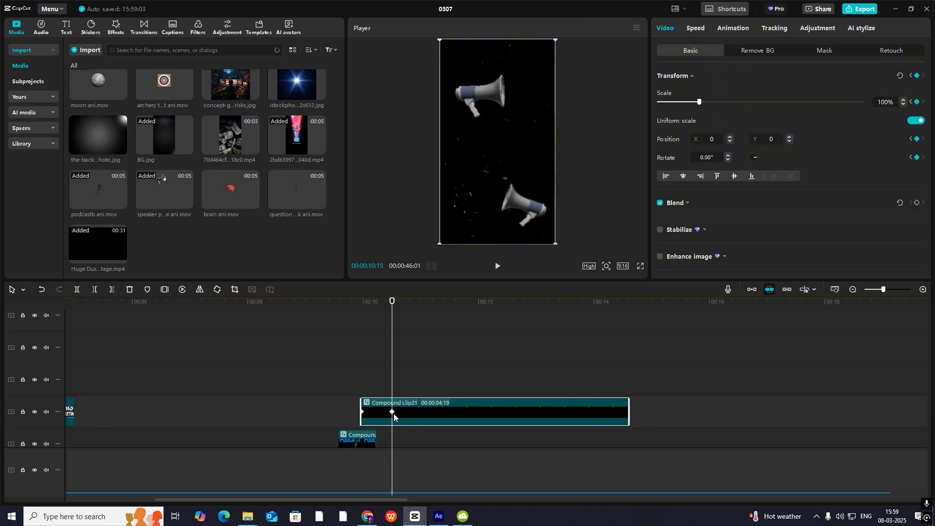
{"action": "left_click_drag", "start_coordinate": [392, 411], "coordinate": [419, 414]}
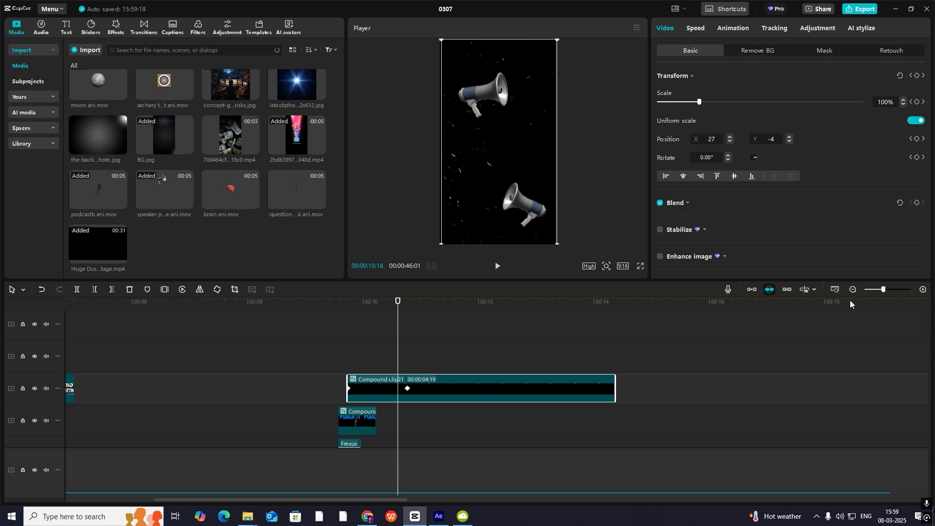
Check the reference's blue box scene at 00:00:34:23, then add a text clip above the reference video containing only a solid square symbol.
{"action": "left_click", "coordinate": [852, 290]}
{"action": "left_click", "coordinate": [852, 290]}
{"action": "left_click", "coordinate": [543, 373]}
{"action": "left_click_drag", "start_coordinate": [543, 373], "coordinate": [591, 408]}
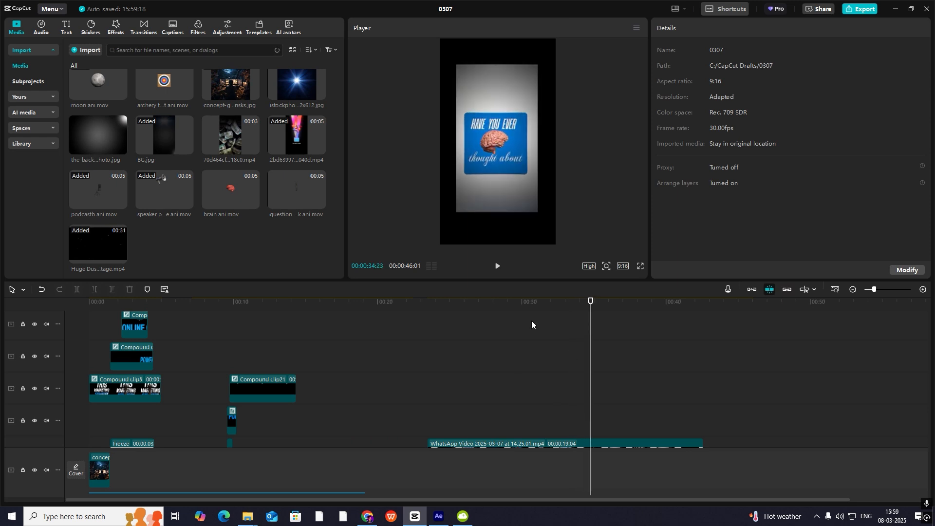
{"action": "left_click", "coordinate": [66, 28]}
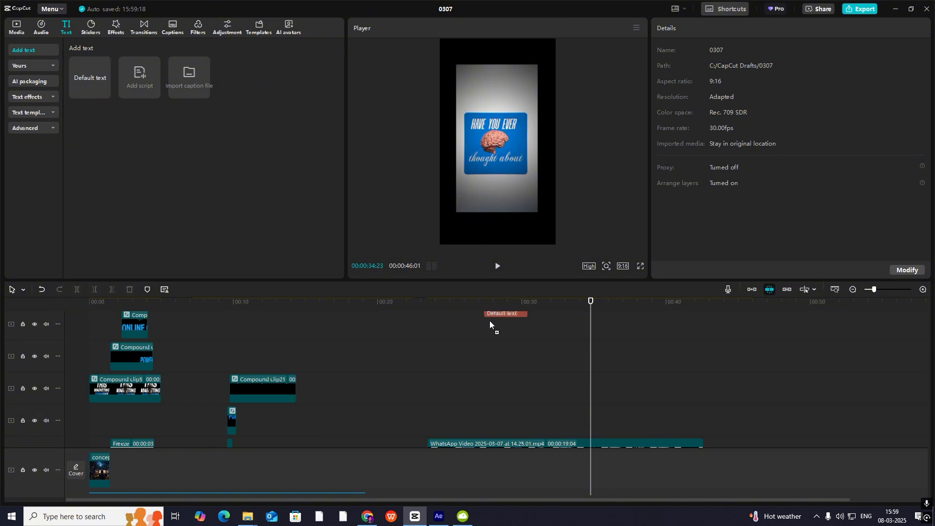
{"action": "left_click_drag", "start_coordinate": [489, 320], "coordinate": [513, 351]}
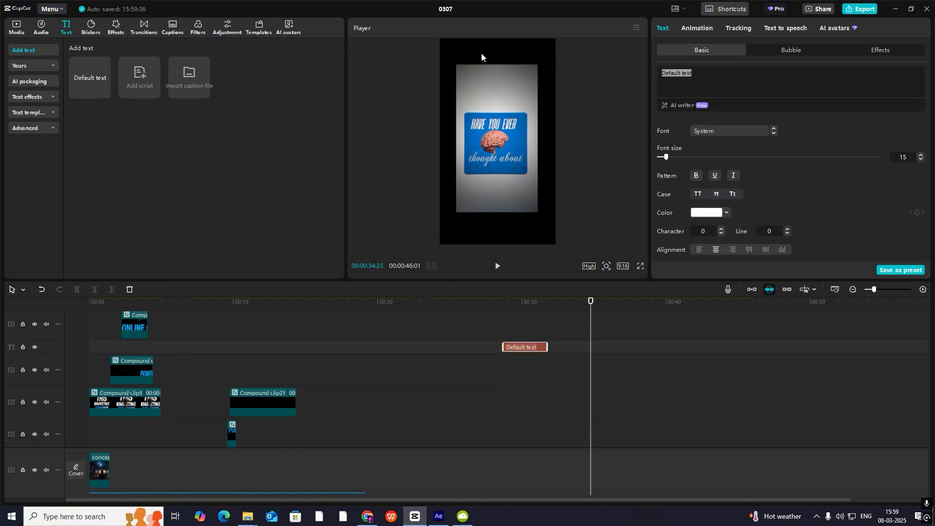
{"action": "key", "text": "super+period"}
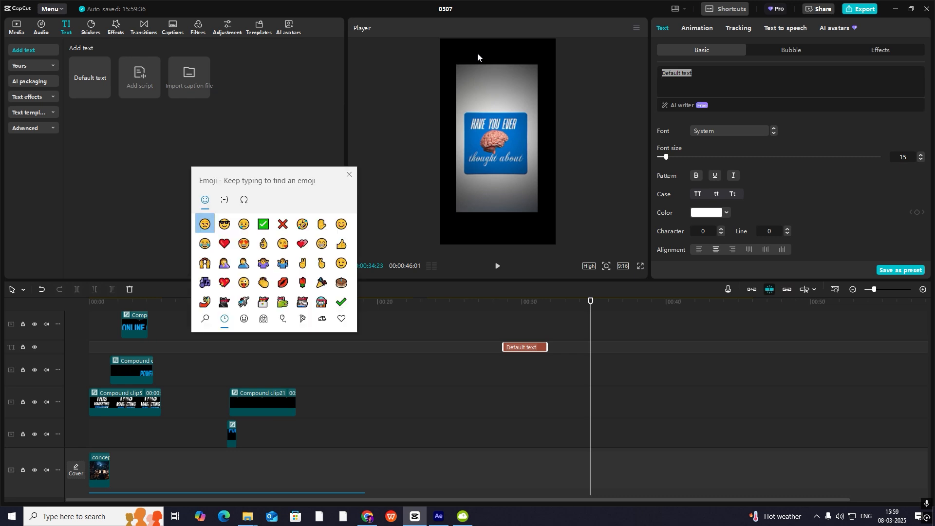
{"action": "left_click", "coordinate": [244, 199]}
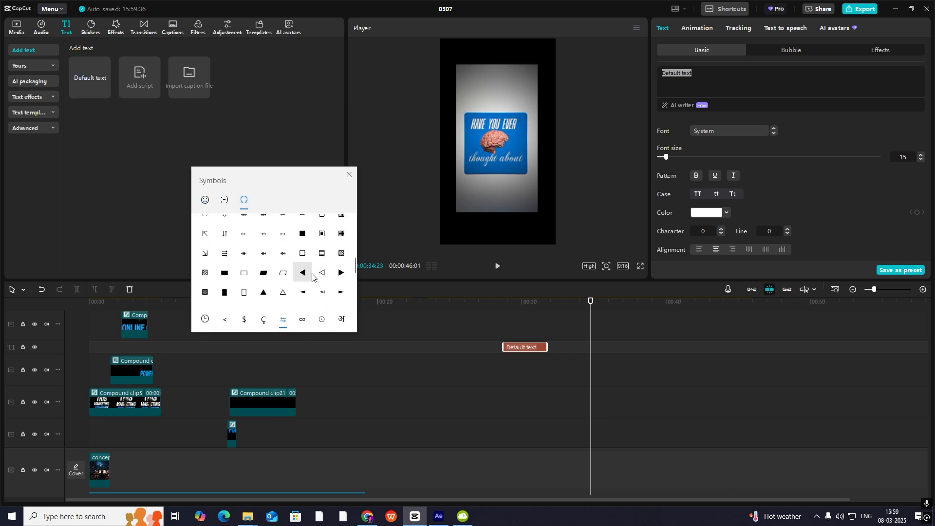
{"action": "left_click", "coordinate": [302, 233]}
Set the square symbol's font size to 107 and colour it blue.
{"action": "left_click", "coordinate": [524, 344]}
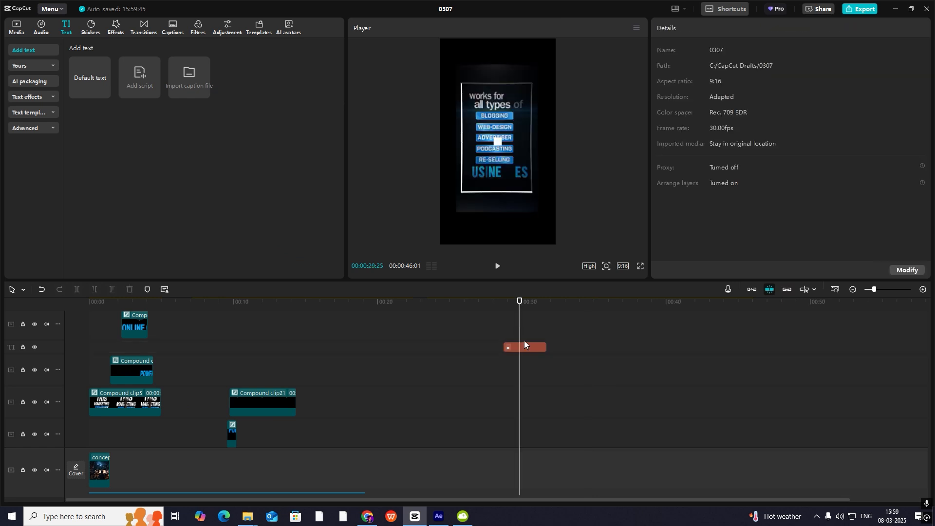
{"action": "left_click", "coordinate": [525, 348]}
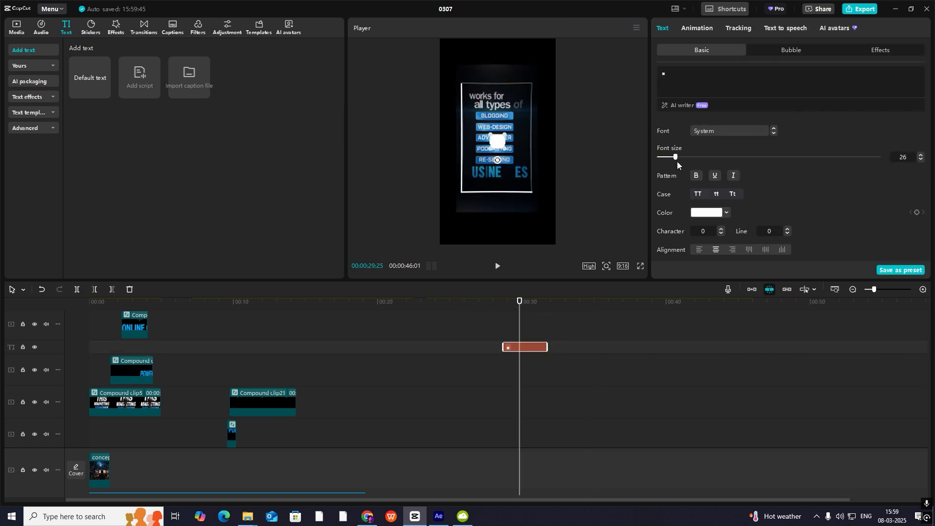
{"action": "left_click_drag", "start_coordinate": [677, 162], "coordinate": [735, 180]}
{"action": "left_click", "coordinate": [710, 214]}
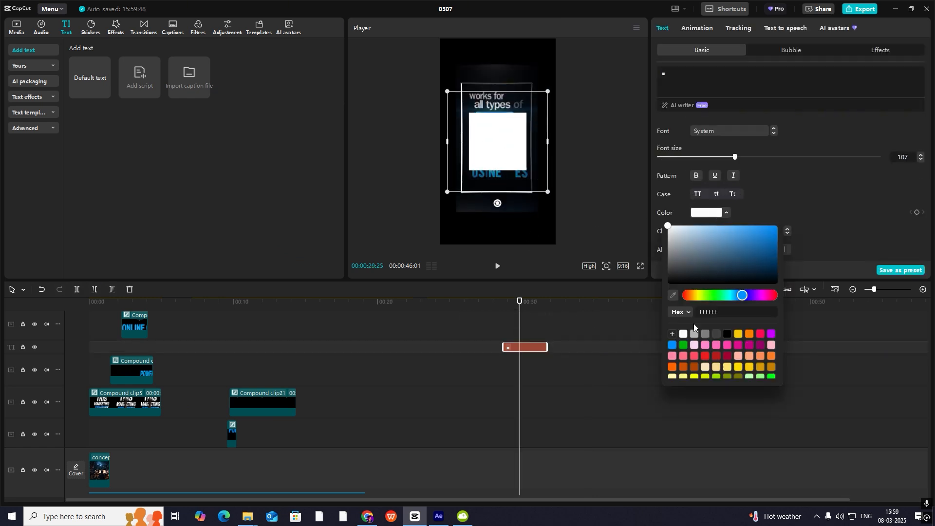
{"action": "left_click", "coordinate": [672, 345]}
Scale the blue square up in the preview until it covers the whole frame.
{"action": "left_click_drag", "start_coordinate": [514, 319], "coordinate": [532, 348]}
{"action": "left_click", "coordinate": [539, 346]}
{"action": "left_click_drag", "start_coordinate": [566, 204], "coordinate": [577, 231]}
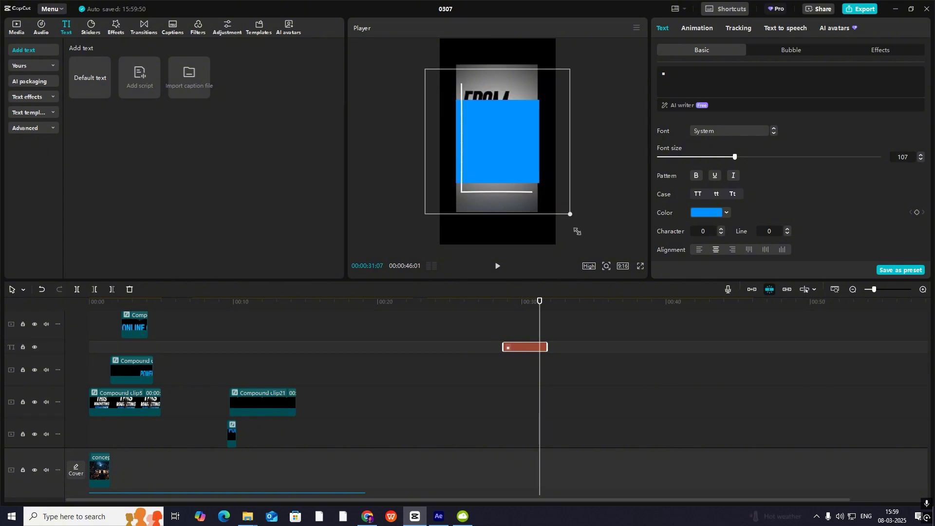
{"action": "left_click", "coordinate": [574, 231]}
{"action": "left_click", "coordinate": [533, 345]}
{"action": "left_click_drag", "start_coordinate": [570, 214], "coordinate": [725, 335]}
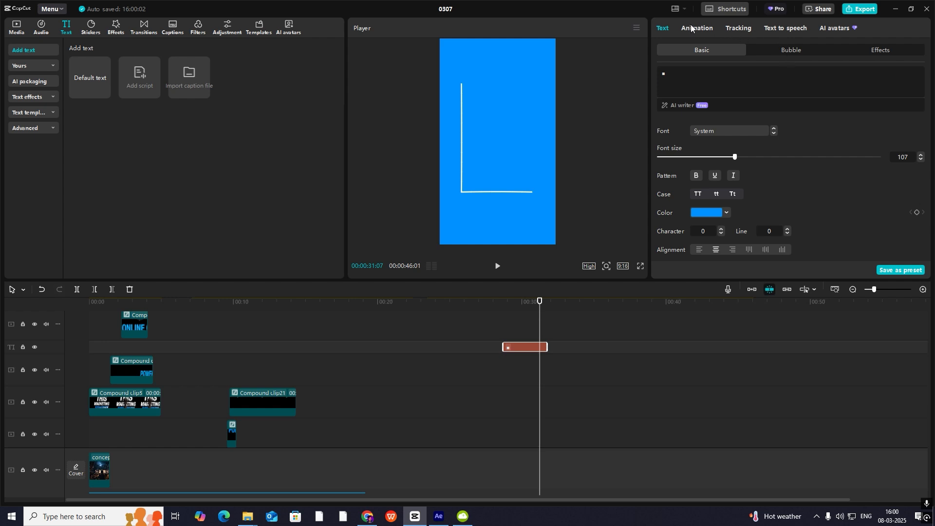
Extend the blue square text clip to about 11 seconds and convert it into a compound clip.
{"action": "left_click_drag", "start_coordinate": [548, 346], "coordinate": [660, 357]}
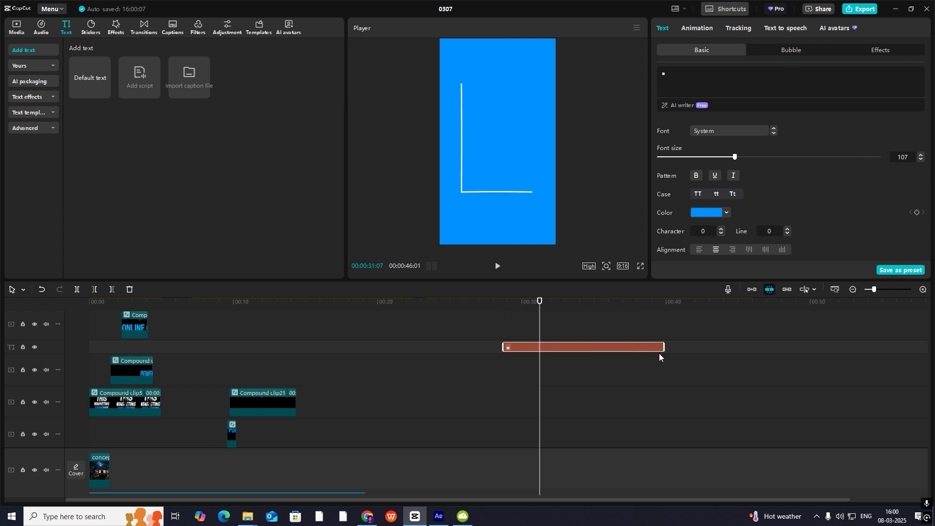
{"action": "key", "text": "alt+g"}
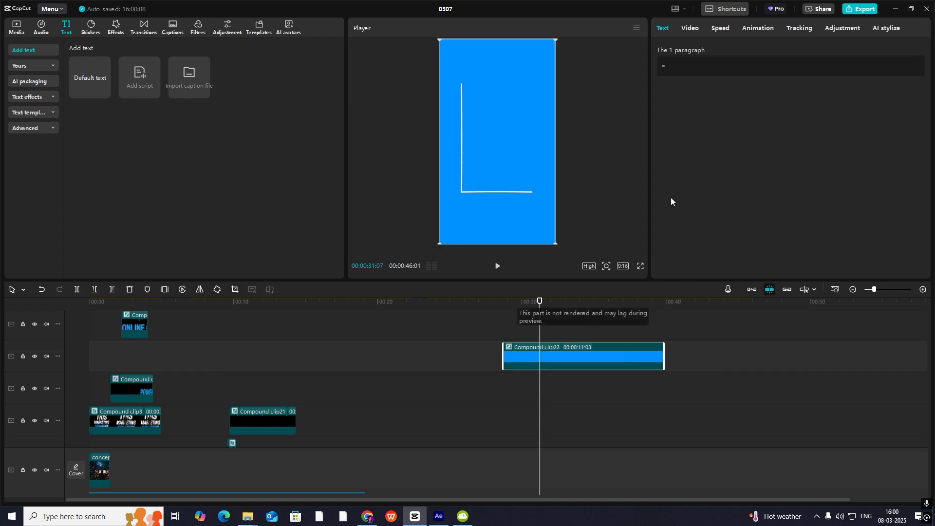
{"action": "scroll", "coordinate": [581, 332], "scroll_direction": "up", "scroll_amount": 2}
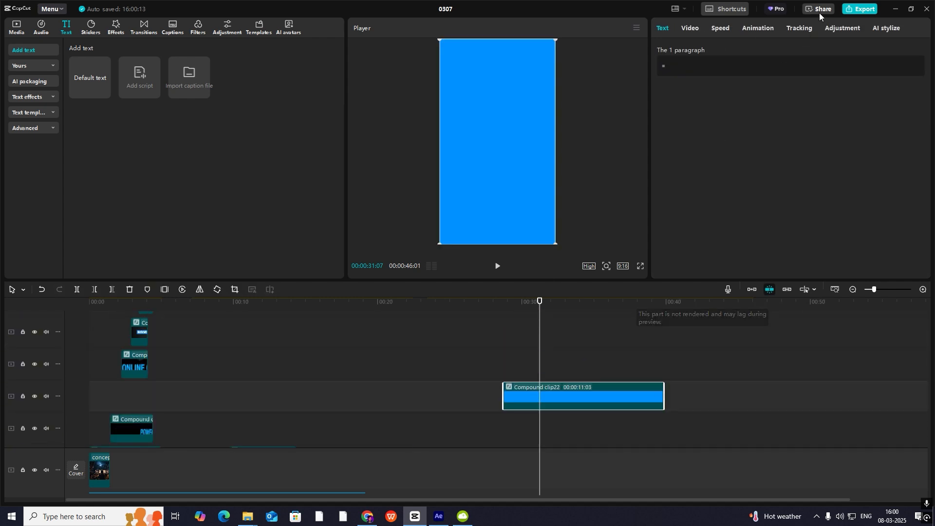
Add a rectangle mask to the blue compound clip, enlarge it to 694 by 691 and round its corners.
{"action": "left_click", "coordinate": [689, 29]}
{"action": "left_click", "coordinate": [823, 51]}
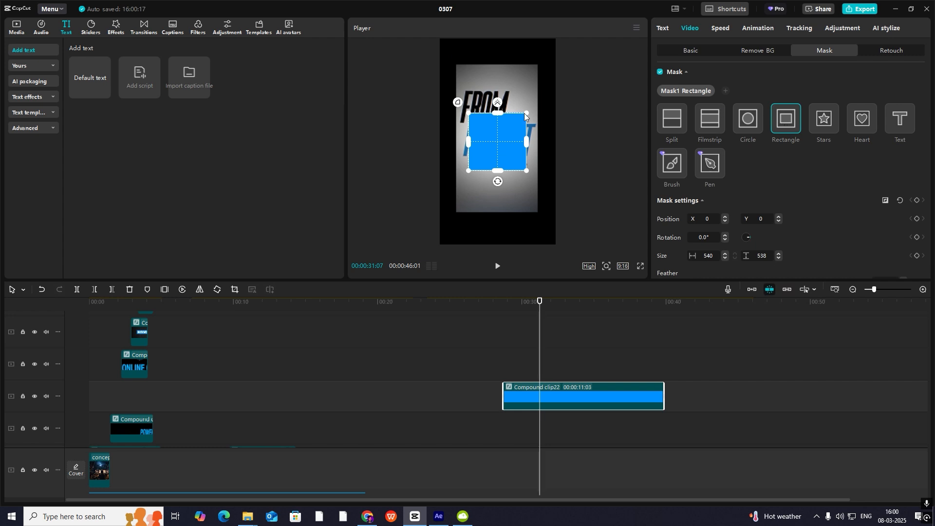
{"action": "left_click_drag", "start_coordinate": [525, 116], "coordinate": [534, 106]}
{"action": "left_click_drag", "start_coordinate": [452, 103], "coordinate": [444, 96]}
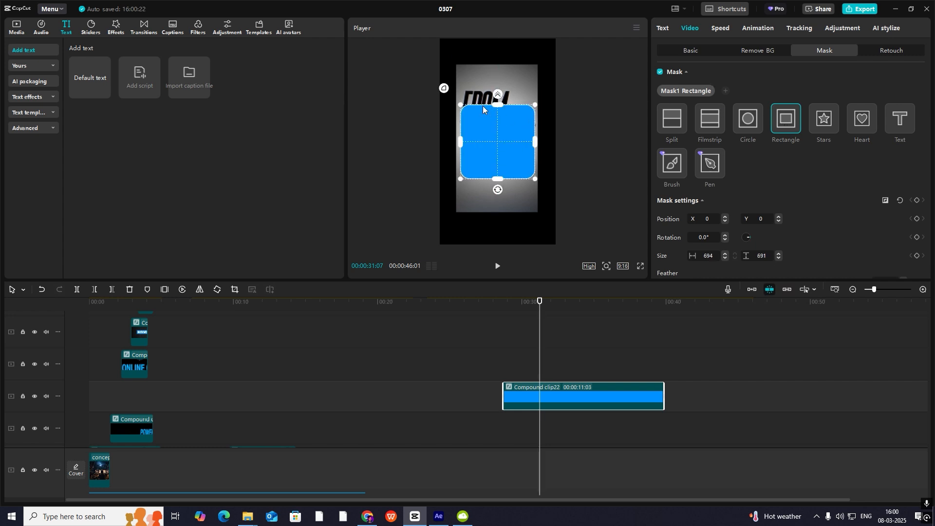
{"action": "left_click", "coordinate": [703, 54]}
{"action": "left_click_drag", "start_coordinate": [536, 165], "coordinate": [592, 158]}
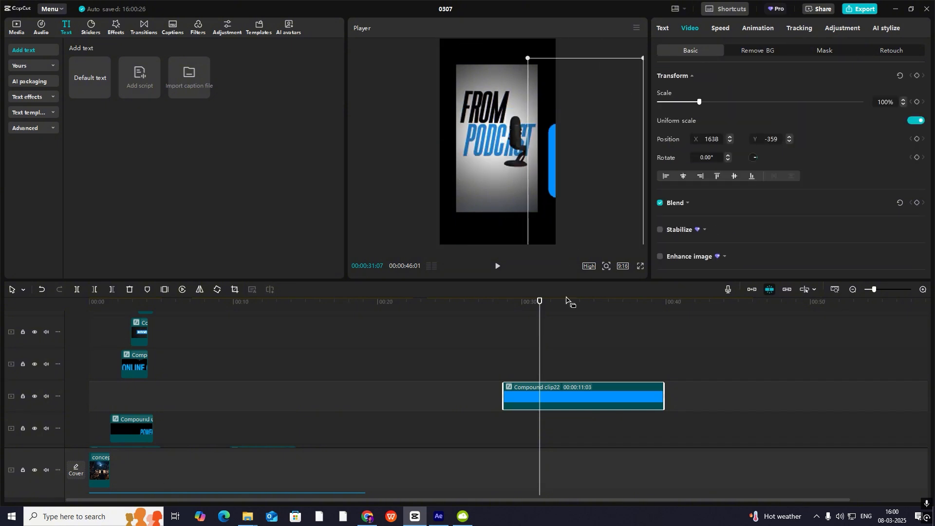
{"action": "mouse_move", "coordinate": [536, 357]}
{"action": "left_mouse_down"}
{"action": "mouse_move", "coordinate": [588, 370]}
{"action": "mouse_move", "coordinate": [546, 362]}
{"action": "left_mouse_up"}
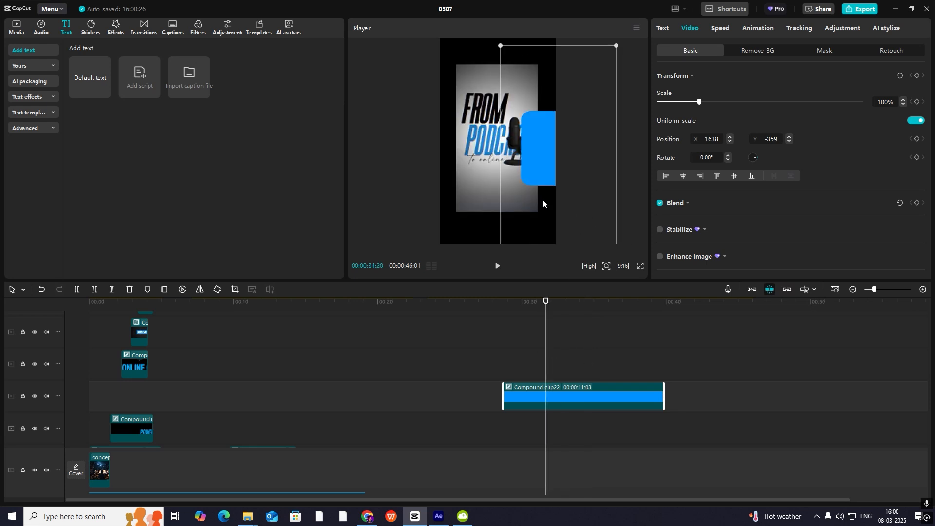
{"action": "key", "text": "ctrl+z"}
Duplicate the white Freeze clip below the blue compound clip and set its entrance animation to None.
{"action": "scroll", "coordinate": [527, 390], "scroll_direction": "down", "scroll_amount": 5}
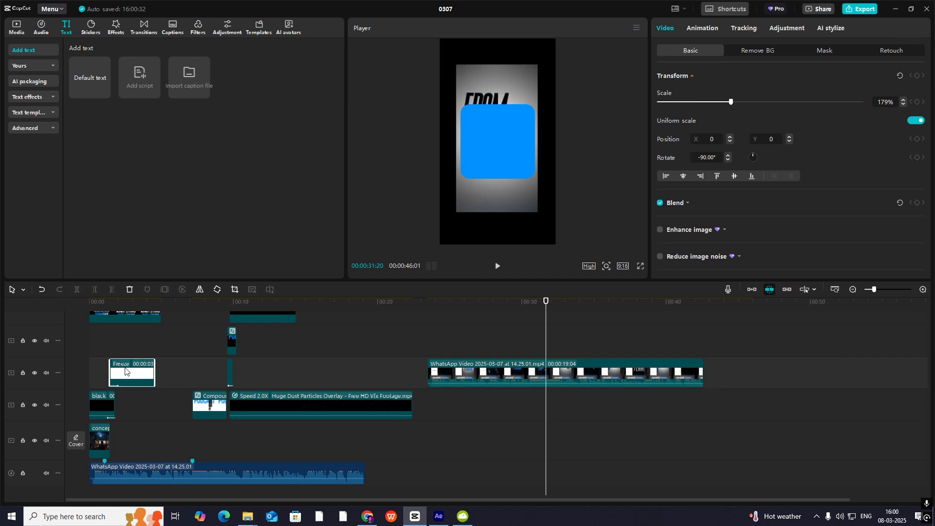
{"action": "left_click_drag", "start_coordinate": [125, 371], "coordinate": [555, 351]}
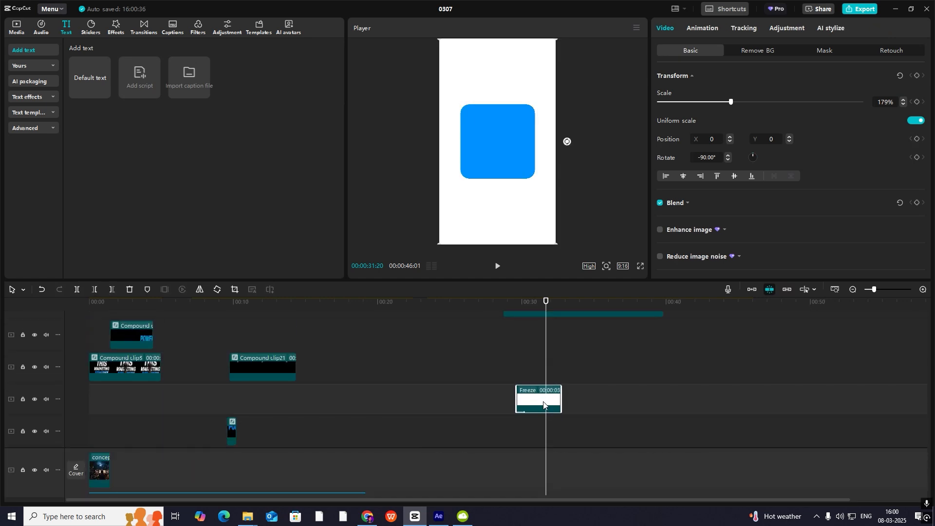
{"action": "left_click", "coordinate": [702, 27]}
{"action": "left_click", "coordinate": [696, 49]}
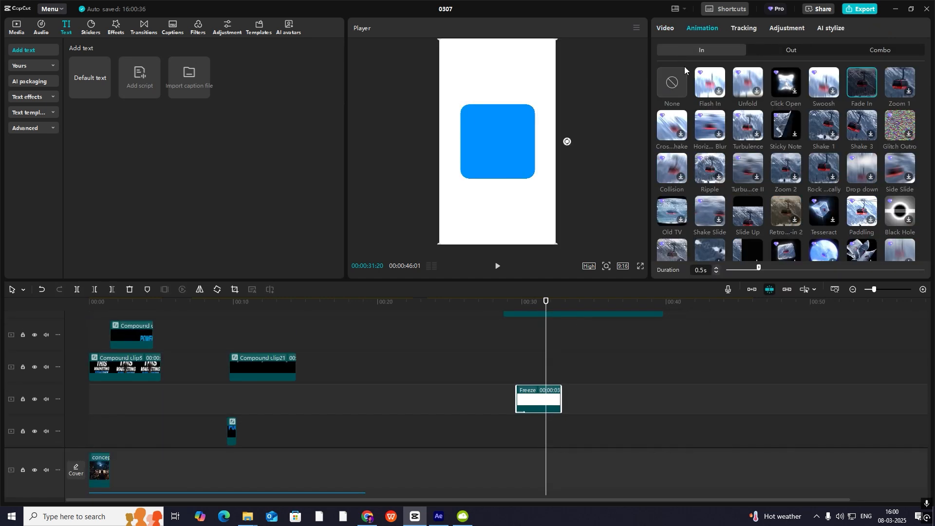
Place the duplicated Freeze clip directly beneath the blue compound clip and stretch both ends to match its 00:00:11:03 span.
{"action": "left_click_drag", "start_coordinate": [532, 398], "coordinate": [663, 346]}
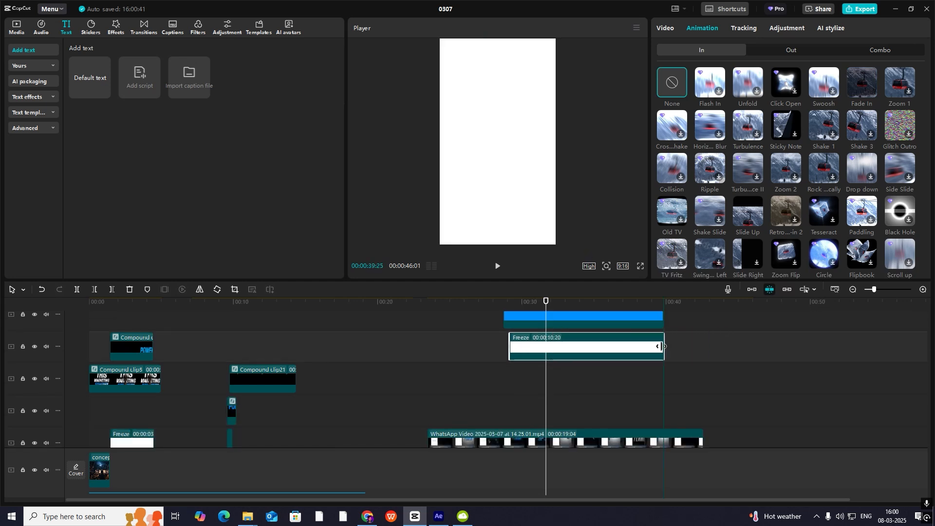
{"action": "left_click_drag", "start_coordinate": [510, 344], "coordinate": [489, 342]}
{"action": "left_click_drag", "start_coordinate": [496, 343], "coordinate": [503, 344]}
{"action": "scroll", "coordinate": [564, 342], "scroll_direction": "up", "scroll_amount": 5}
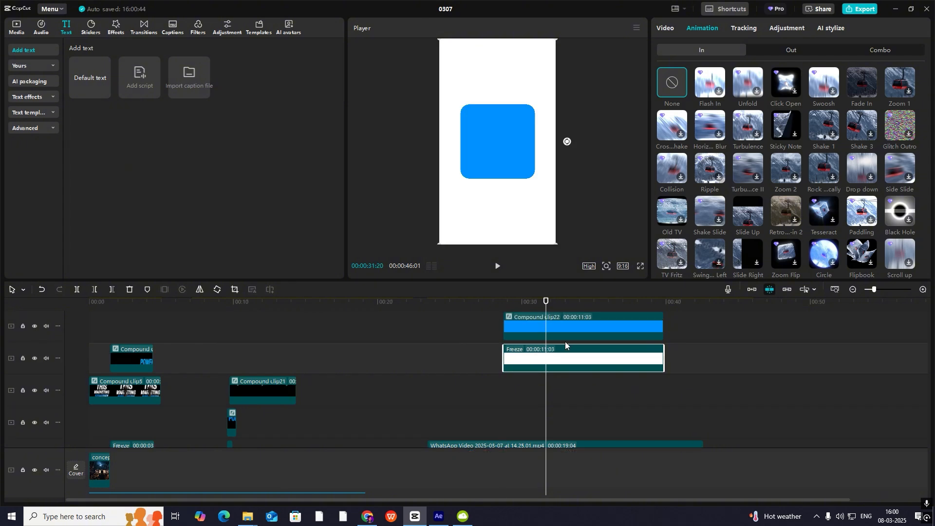
Move the blue compound clip and its white Freeze background together later on the timeline to uncover the reference's brain scene.
{"action": "scroll", "coordinate": [414, 387], "scroll_direction": "down", "scroll_amount": 7}
{"action": "left_click", "coordinate": [478, 384]}
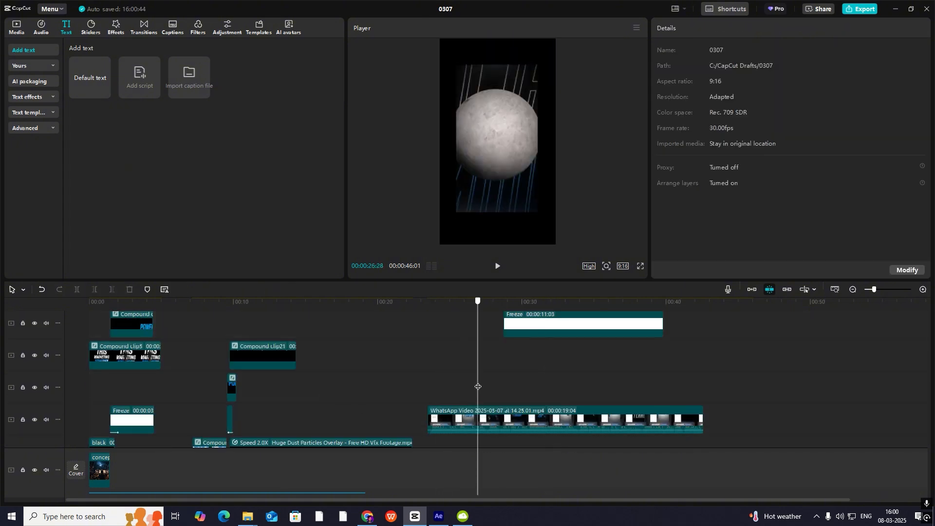
{"action": "scroll", "coordinate": [492, 379], "scroll_direction": "up", "scroll_amount": 3}
{"action": "left_click_drag", "start_coordinate": [589, 322], "coordinate": [694, 392]}
{"action": "scroll", "coordinate": [511, 381], "scroll_direction": "down", "scroll_amount": 3}
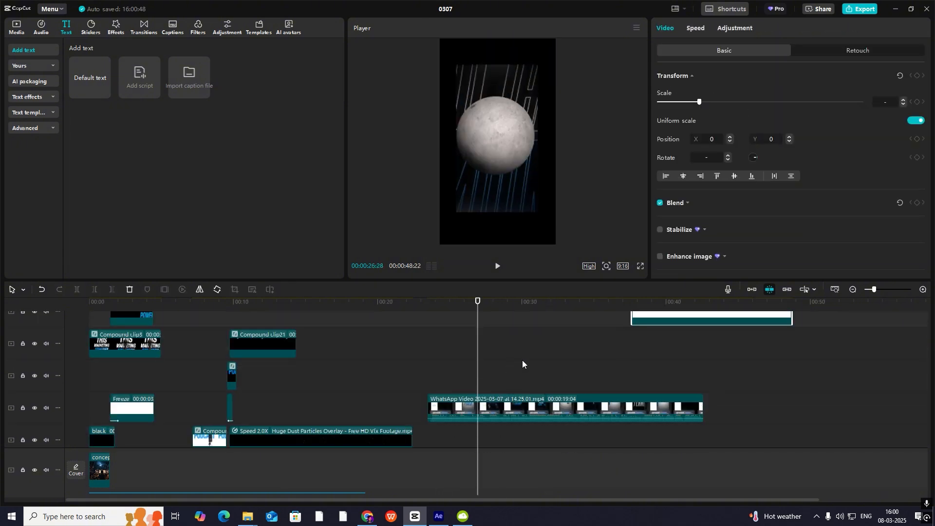
Place the brain ani.mov animation above the blue compound clip, starting together with the white Freeze background.
{"action": "left_click_drag", "start_coordinate": [522, 362], "coordinate": [594, 386]}
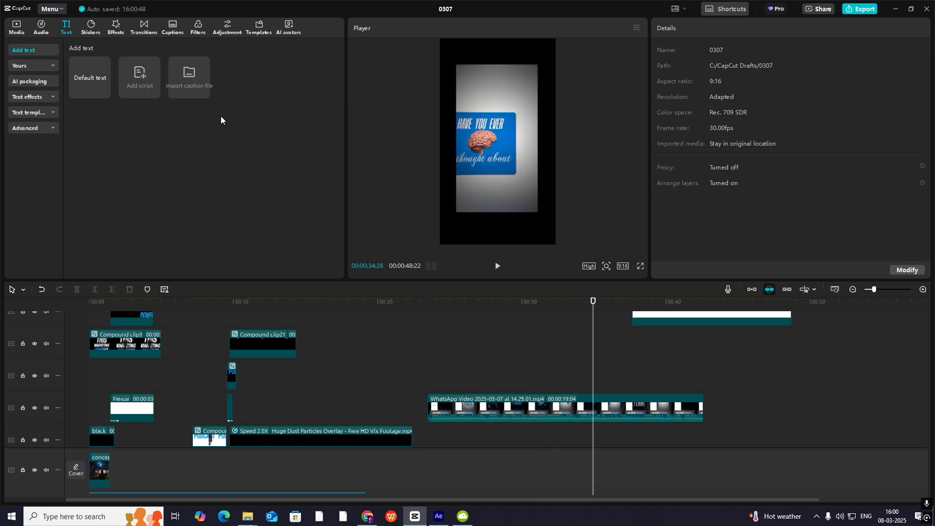
{"action": "left_click", "coordinate": [16, 27]}
{"action": "scroll", "coordinate": [196, 149], "scroll_direction": "down", "scroll_amount": 1}
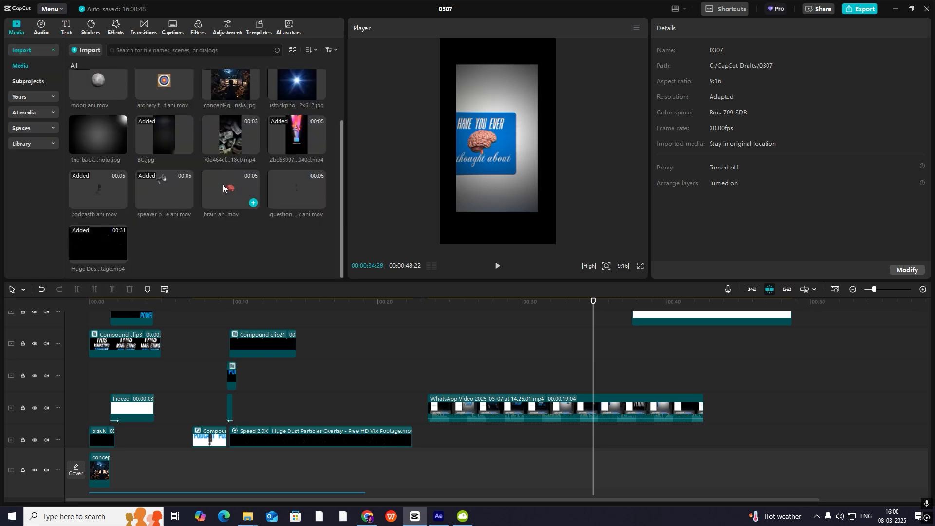
{"action": "left_click_drag", "start_coordinate": [223, 184], "coordinate": [658, 322]}
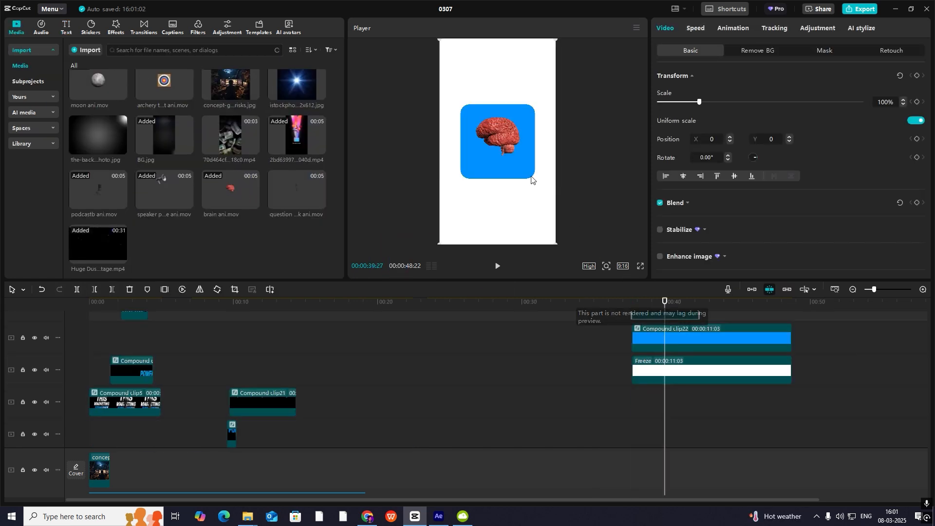
Combine the brain animation, the blue box clip and its white Freeze background into one compound clip.
{"action": "scroll", "coordinate": [633, 323], "scroll_direction": "up", "scroll_amount": 1}
{"action": "left_click", "coordinate": [619, 321]}
{"action": "scroll", "coordinate": [641, 320], "scroll_direction": "up", "scroll_amount": 1}
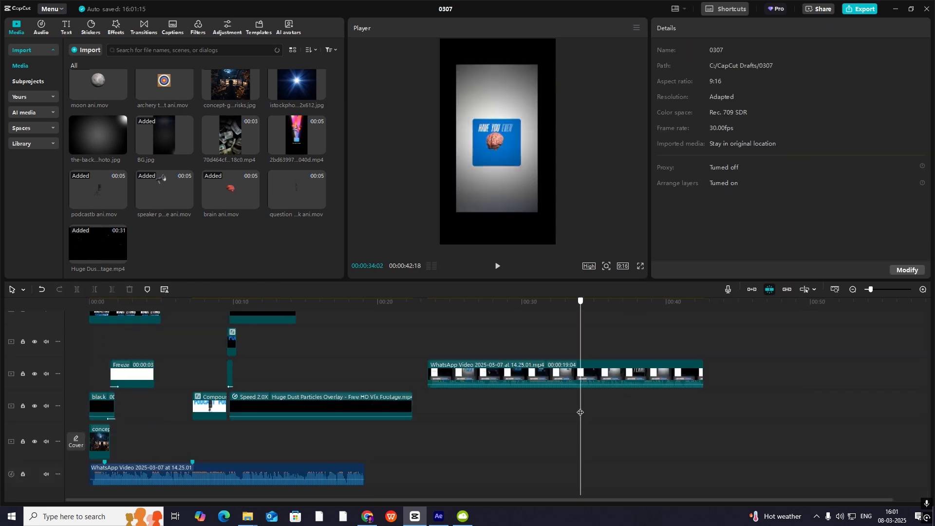
{"action": "mouse_move", "coordinate": [580, 411]}
{"action": "left_mouse_down"}
{"action": "mouse_move", "coordinate": [586, 417]}
{"action": "mouse_move", "coordinate": [575, 420]}
{"action": "mouse_move", "coordinate": [585, 420]}
{"action": "left_mouse_up"}
{"action": "scroll", "coordinate": [715, 373], "scroll_direction": "up", "scroll_amount": 1}
{"action": "left_click_drag", "start_coordinate": [771, 335], "coordinate": [641, 447]}
{"action": "key", "text": "alt+g"}
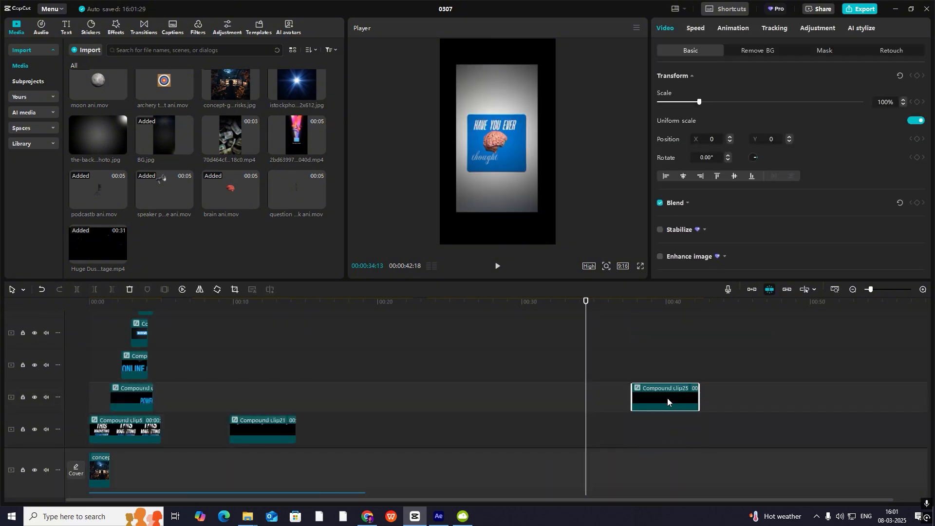
Move the brain compound clip to the track above the megaphone compound clip, starting at 00:00:10:16.
{"action": "left_click_drag", "start_coordinate": [667, 398], "coordinate": [339, 428]}
{"action": "scroll", "coordinate": [357, 407], "scroll_direction": "down", "scroll_amount": 1}
{"action": "left_click", "coordinate": [284, 323]}
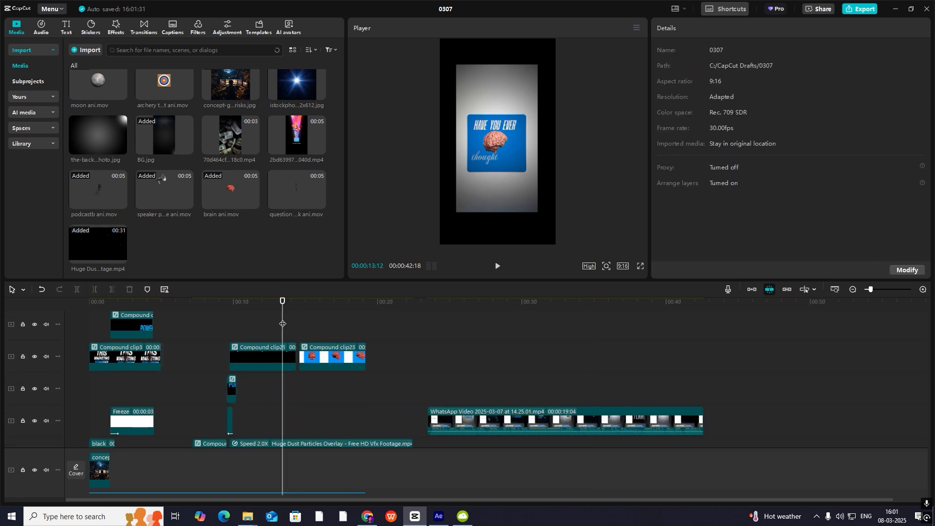
{"action": "left_click_drag", "start_coordinate": [284, 324], "coordinate": [240, 325]}
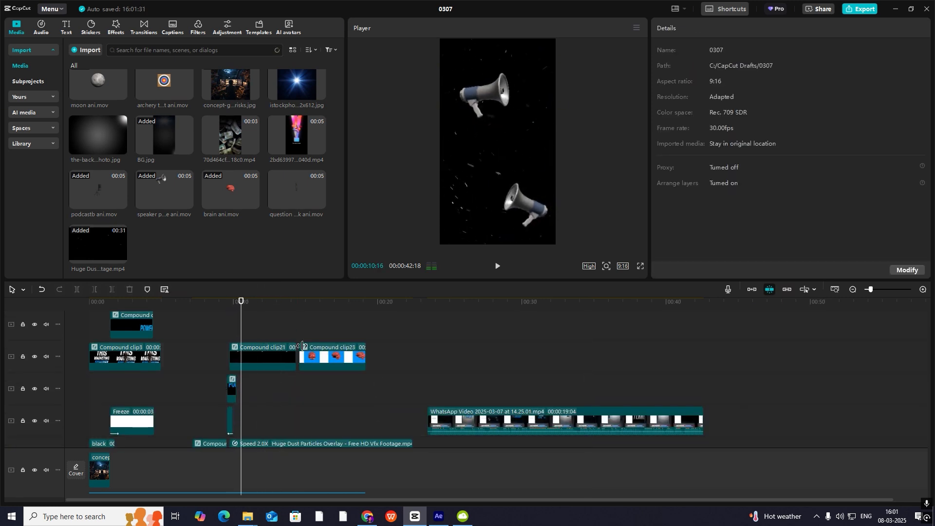
{"action": "left_click_drag", "start_coordinate": [314, 355], "coordinate": [257, 325]}
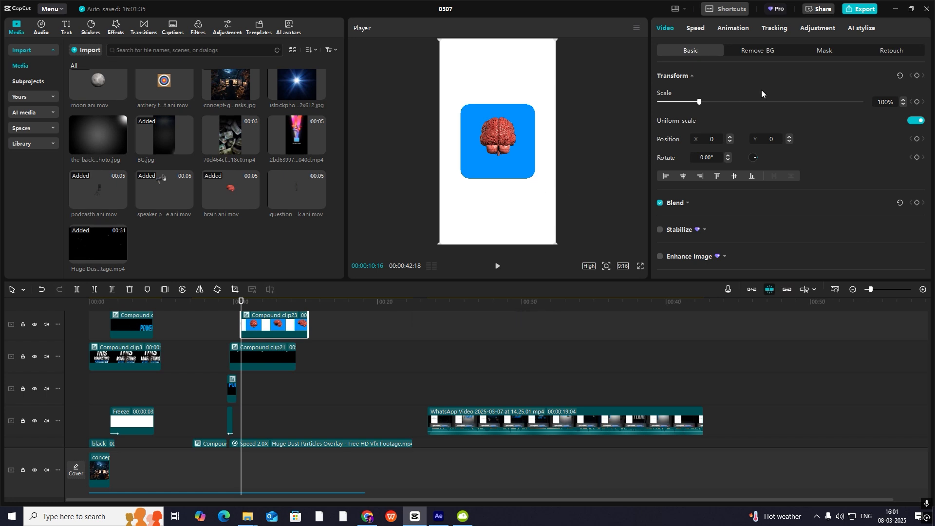
Apply a Circle mask to the brain compound clip, shrink it to 1 by 0 and keyframe its mask settings at 00:00:10:16.
{"action": "left_click", "coordinate": [822, 49]}
{"action": "left_click", "coordinate": [662, 73]}
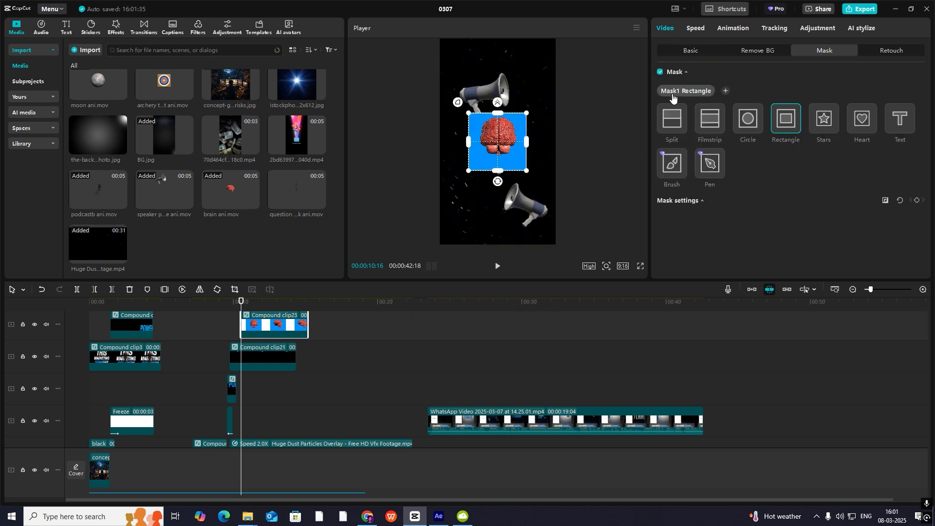
{"action": "left_click", "coordinate": [750, 122]}
{"action": "left_click_drag", "start_coordinate": [525, 173], "coordinate": [495, 154]}
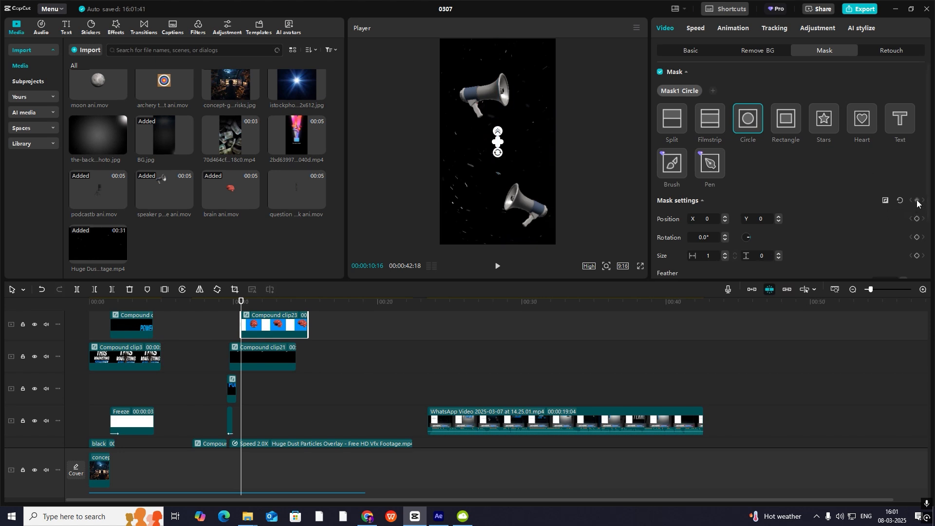
{"action": "key", "text": "space"}
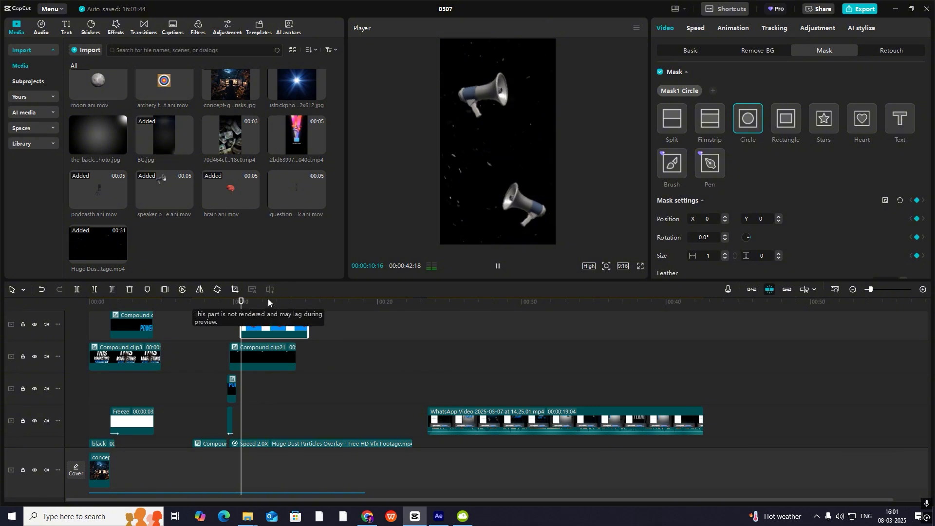
{"action": "key", "text": "space"}
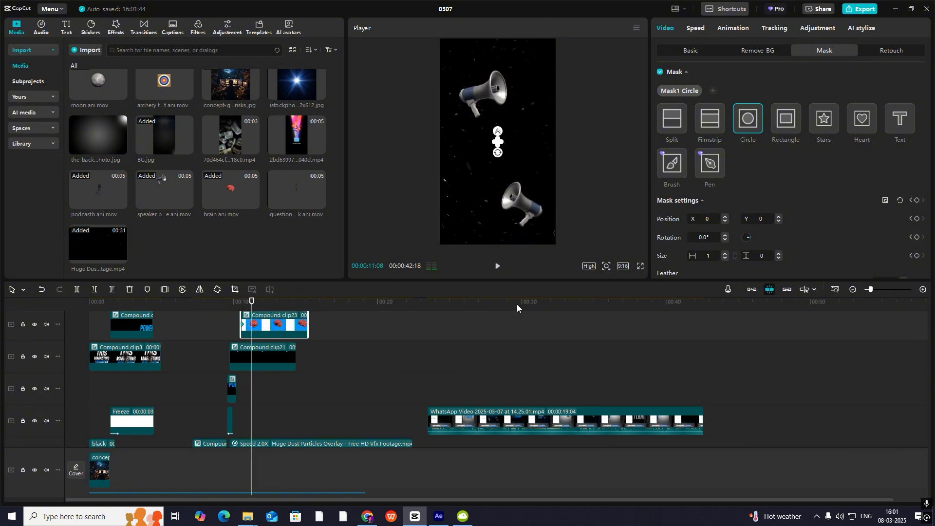
At 00:00:11:05, enlarge the brain clip's circle mask to 2320 by 2416 so that it covers the whole frame.
{"action": "left_click", "coordinate": [591, 407]}
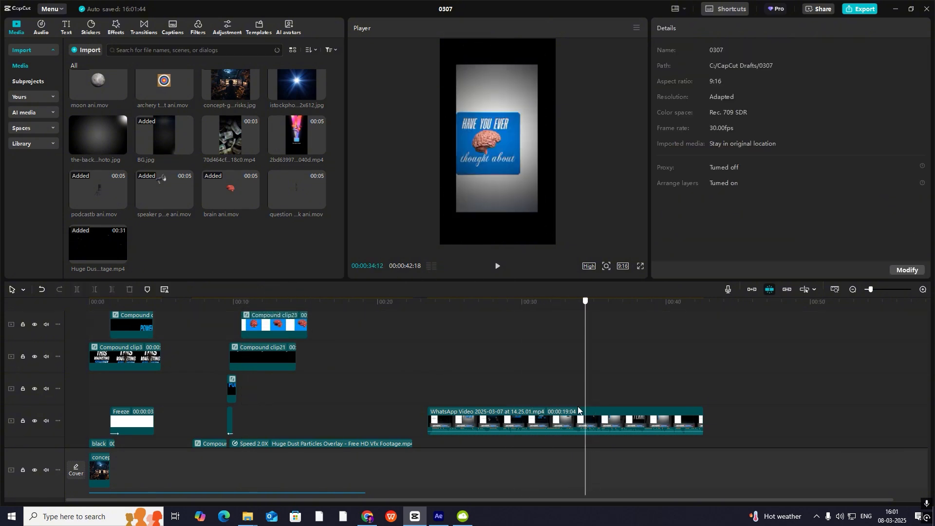
{"action": "left_click", "coordinate": [228, 365]}
{"action": "key", "text": "space"}
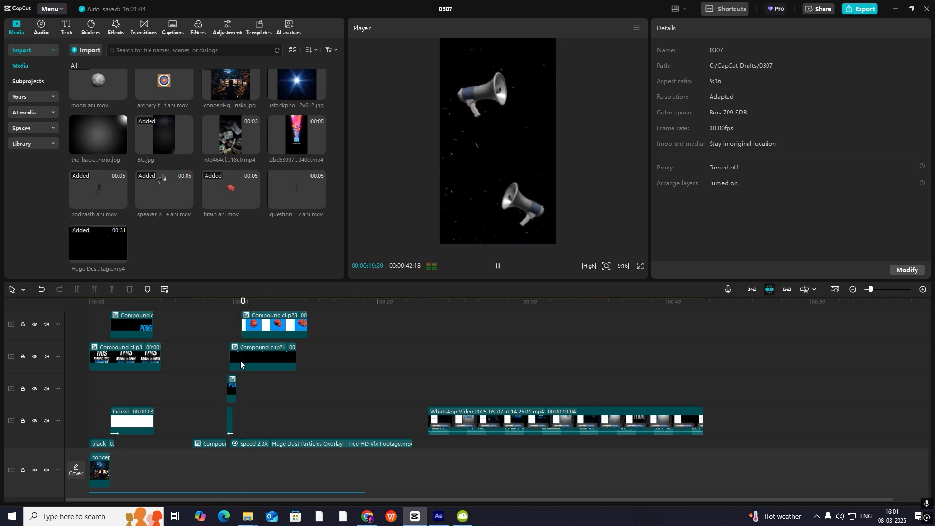
{"action": "left_click", "coordinate": [266, 331]}
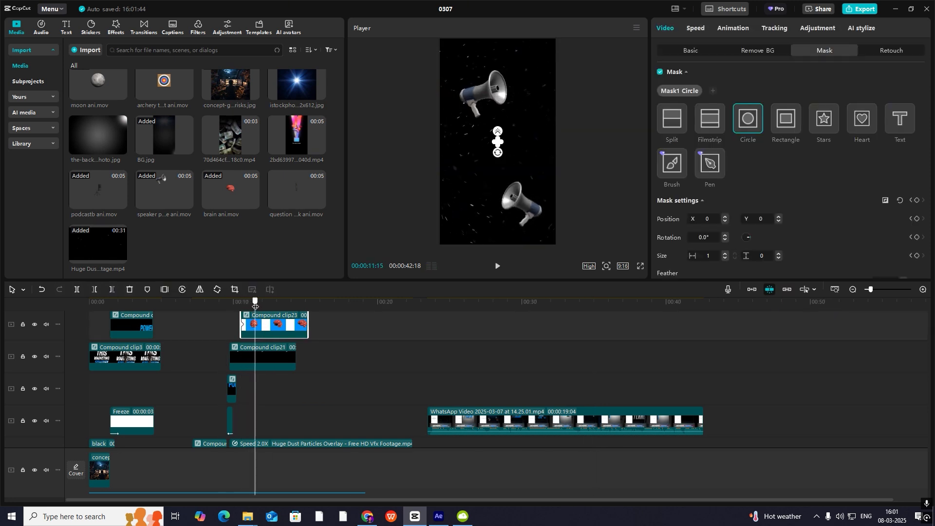
{"action": "left_click_drag", "start_coordinate": [255, 305], "coordinate": [251, 306]}
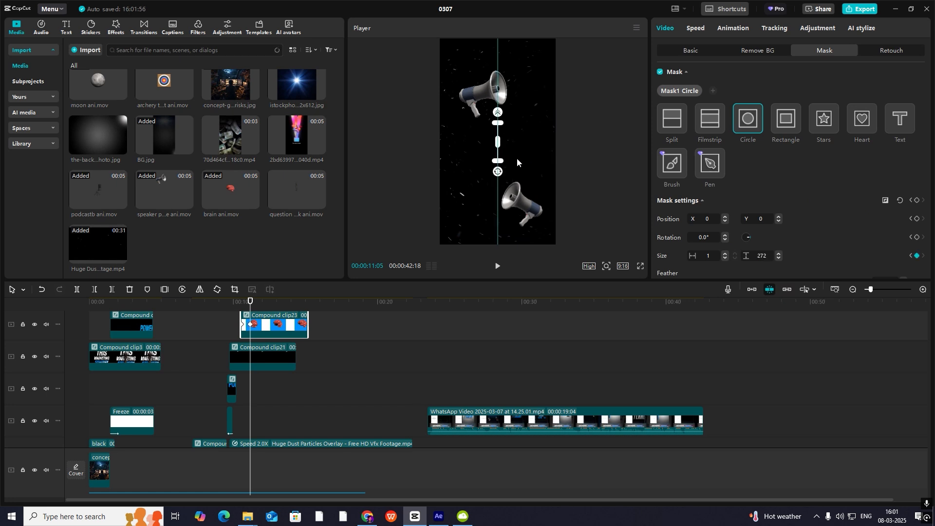
{"action": "left_click_drag", "start_coordinate": [500, 145], "coordinate": [555, 170]}
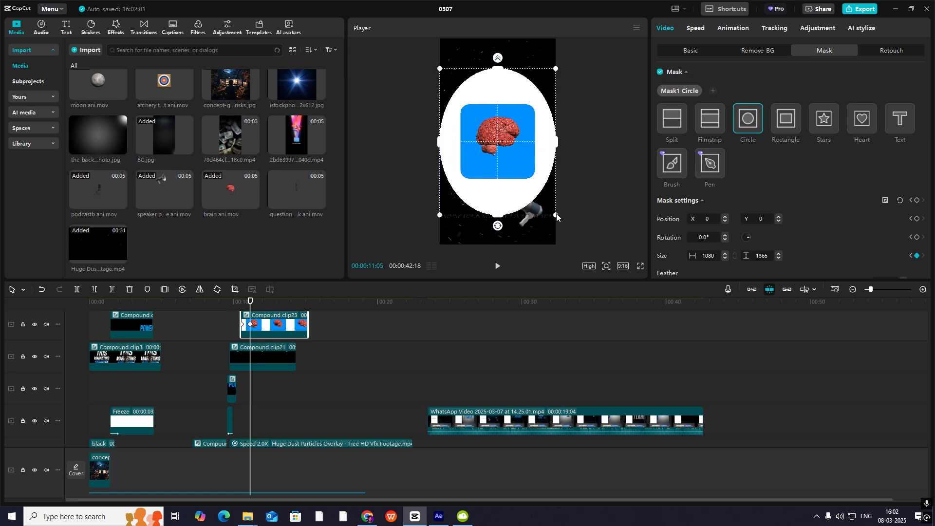
{"action": "left_click_drag", "start_coordinate": [556, 216], "coordinate": [606, 263]}
Show the brain clip's mask keyframe graphs and apply an ease-out curve to the horizontal size keyframes.
{"action": "left_click", "coordinate": [923, 289]}
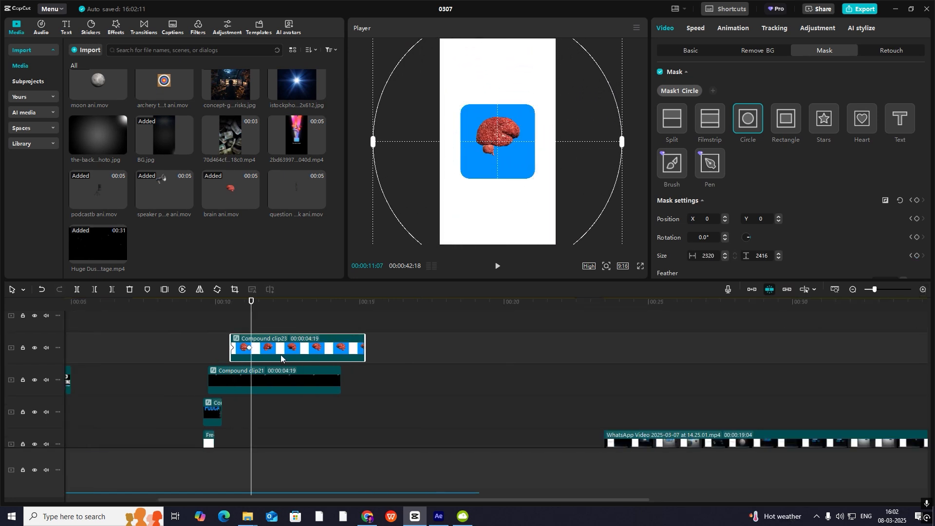
{"action": "key", "text": "alt+k"}
{"action": "scroll", "coordinate": [259, 355], "scroll_direction": "up", "scroll_amount": 3}
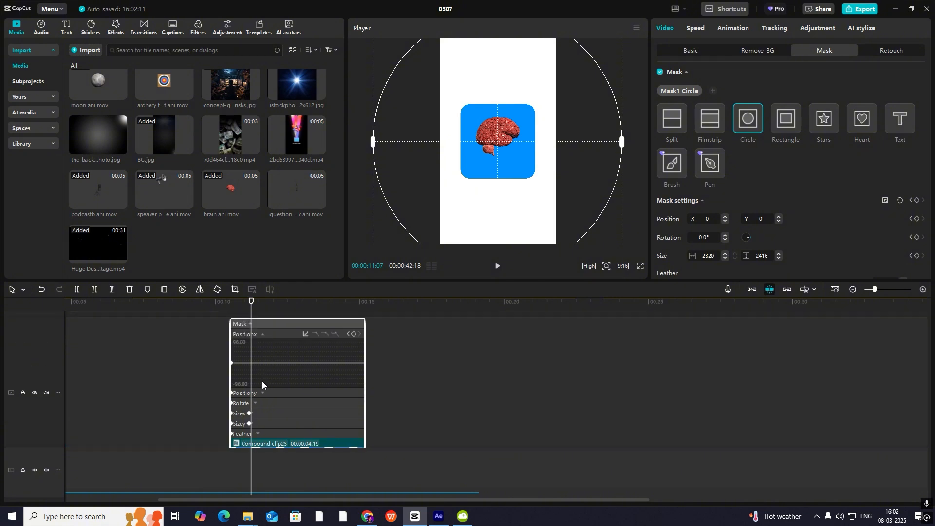
{"action": "left_click", "coordinate": [261, 393]}
{"action": "left_click", "coordinate": [258, 402]}
{"action": "left_click", "coordinate": [247, 412]}
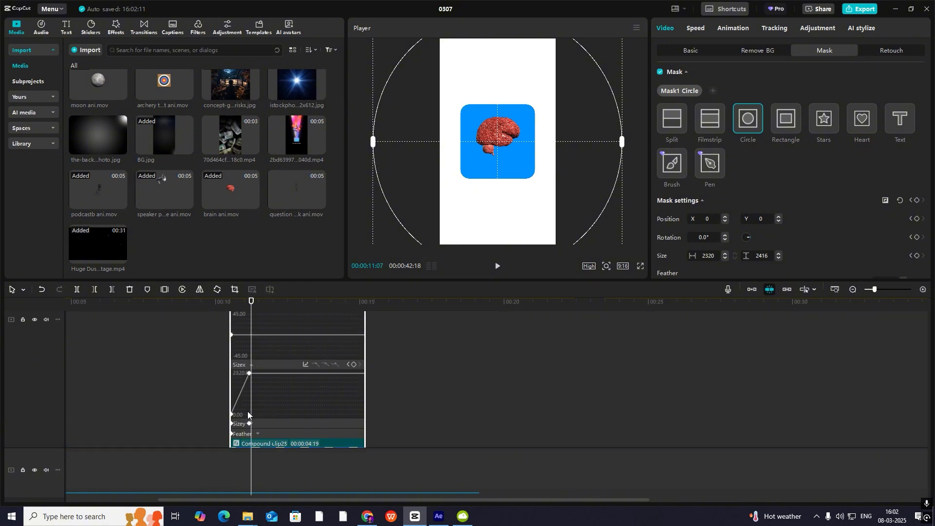
{"action": "left_click", "coordinate": [250, 373]}
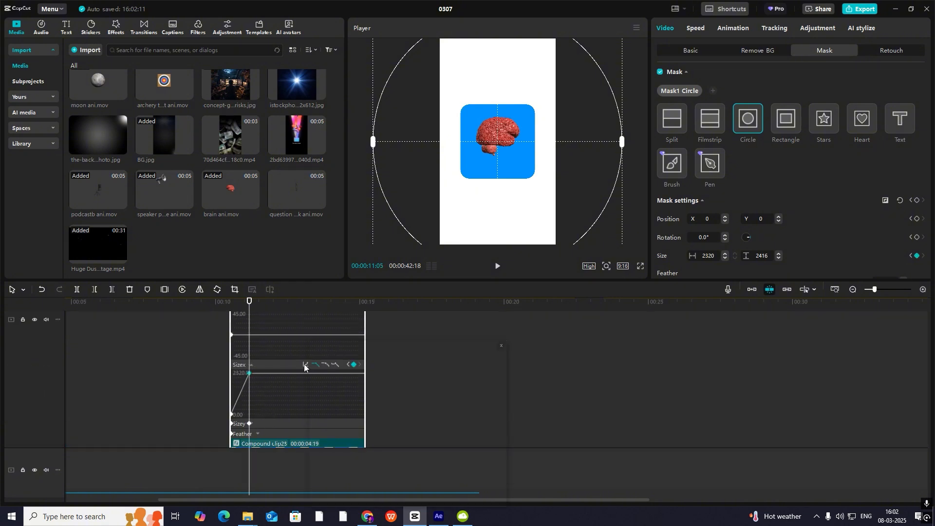
{"action": "left_click", "coordinate": [304, 365]}
{"action": "left_click", "coordinate": [362, 427]}
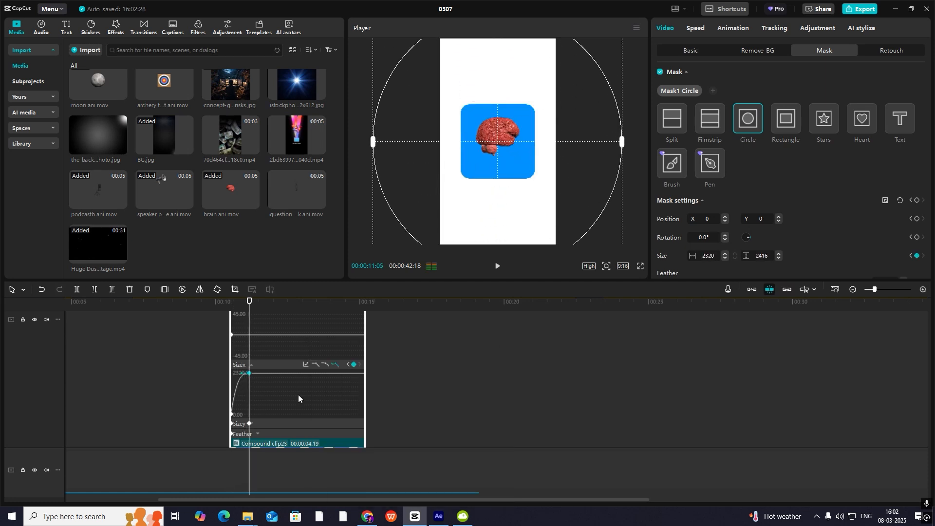
Apply an ease-out curve to the mask's vertical size keyframes as well.
{"action": "left_click", "coordinate": [257, 423]}
{"action": "left_click", "coordinate": [248, 384]}
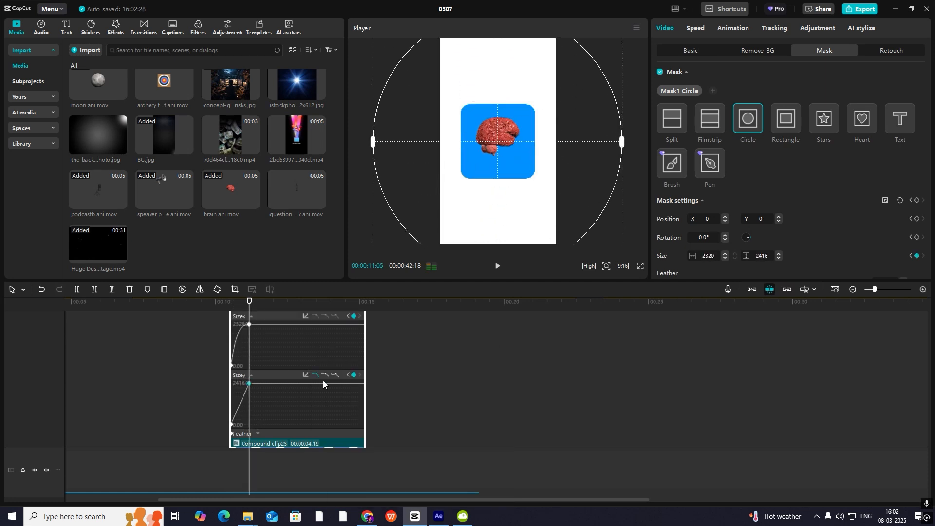
{"action": "left_click", "coordinate": [305, 375]}
{"action": "left_click", "coordinate": [498, 348]}
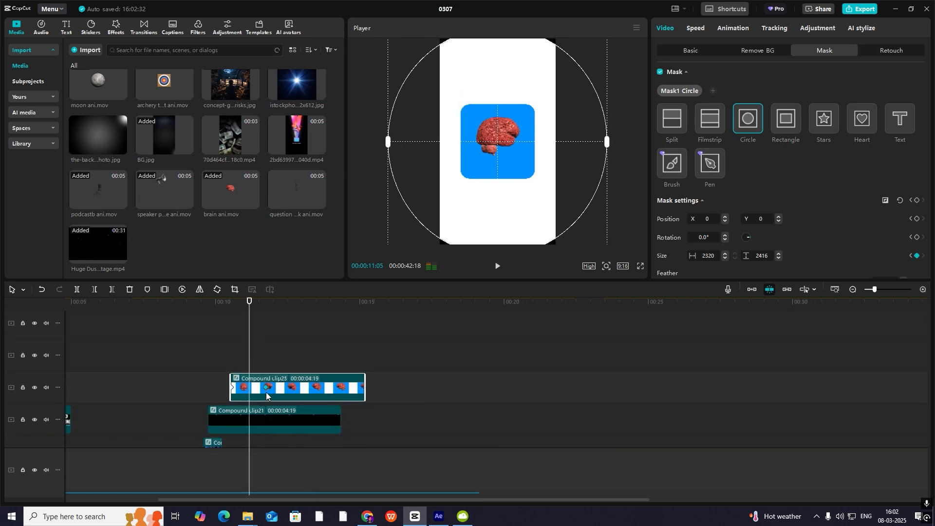
Play back the circle reveal of the brain scene and examine the reference video's following question mark scene.
{"action": "left_click", "coordinate": [234, 361]}
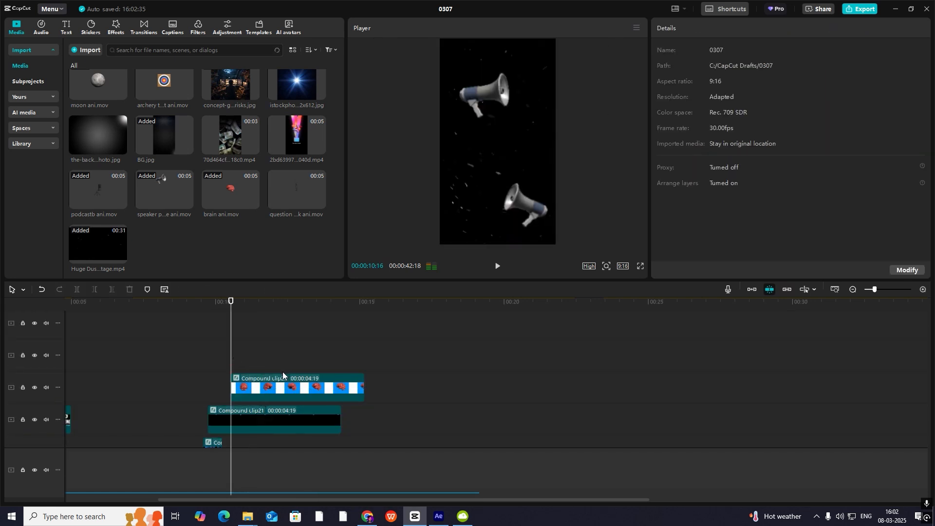
{"action": "key", "text": "space"}
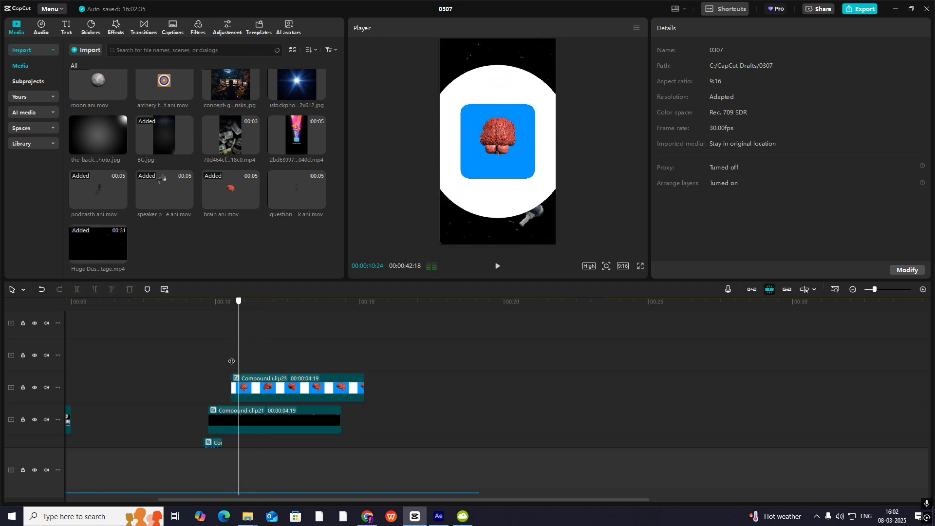
{"action": "left_click", "coordinate": [210, 359]}
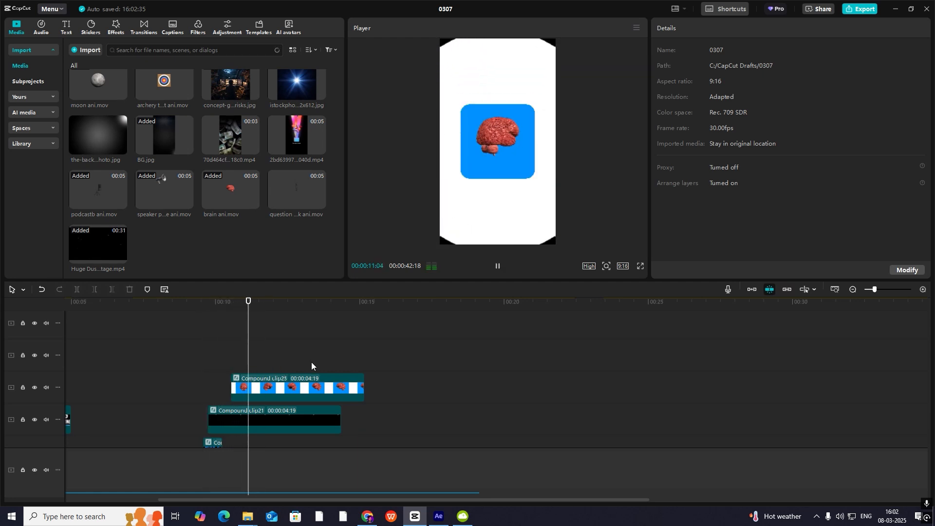
{"action": "key", "text": "space"}
{"action": "double_click", "coordinate": [852, 289]}
{"action": "scroll", "coordinate": [400, 398], "scroll_direction": "down", "scroll_amount": 3}
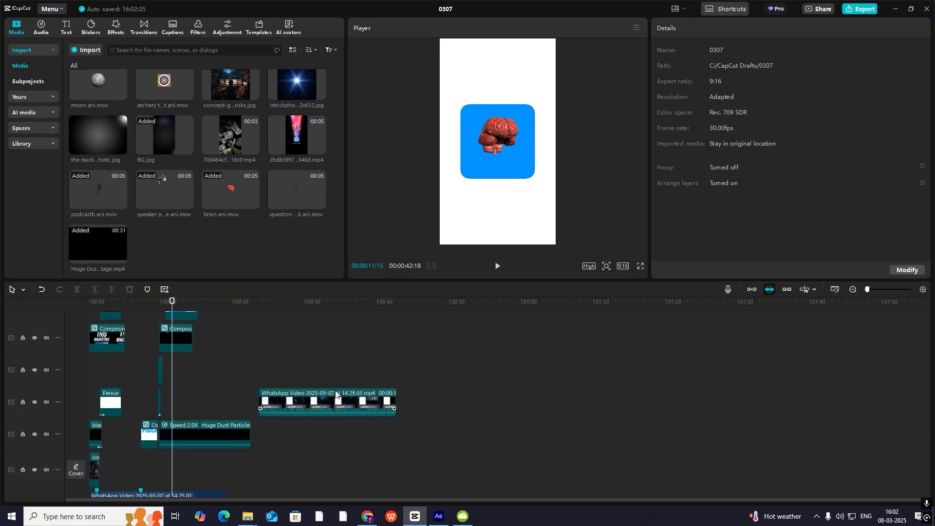
{"action": "left_click", "coordinate": [291, 372]}
{"action": "left_click_drag", "start_coordinate": [292, 372], "coordinate": [350, 374]}
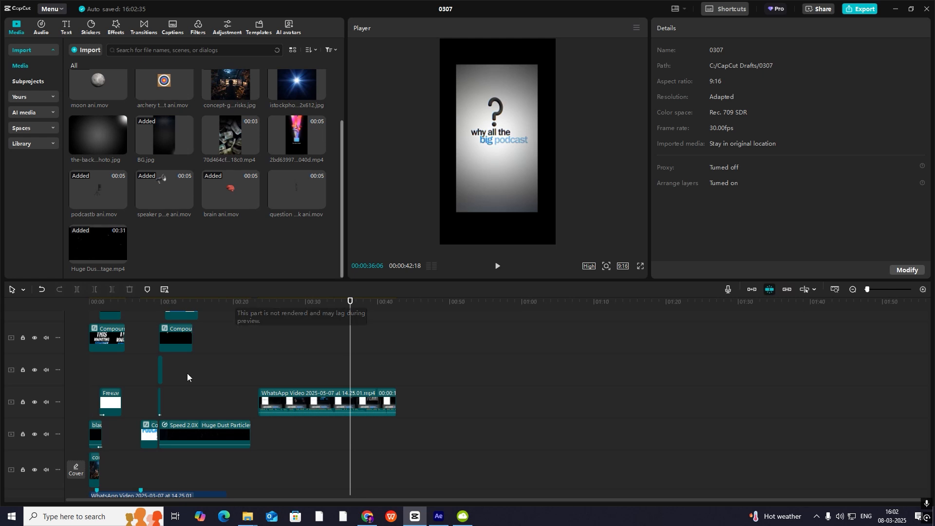
{"action": "scroll", "coordinate": [231, 366], "scroll_direction": "up", "scroll_amount": 3}
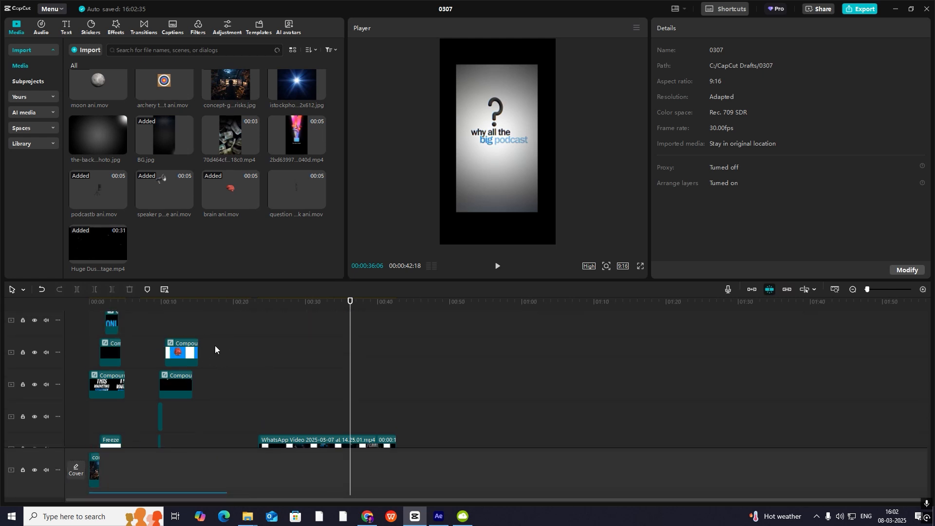
{"action": "left_click_drag", "start_coordinate": [338, 386], "coordinate": [349, 396]}
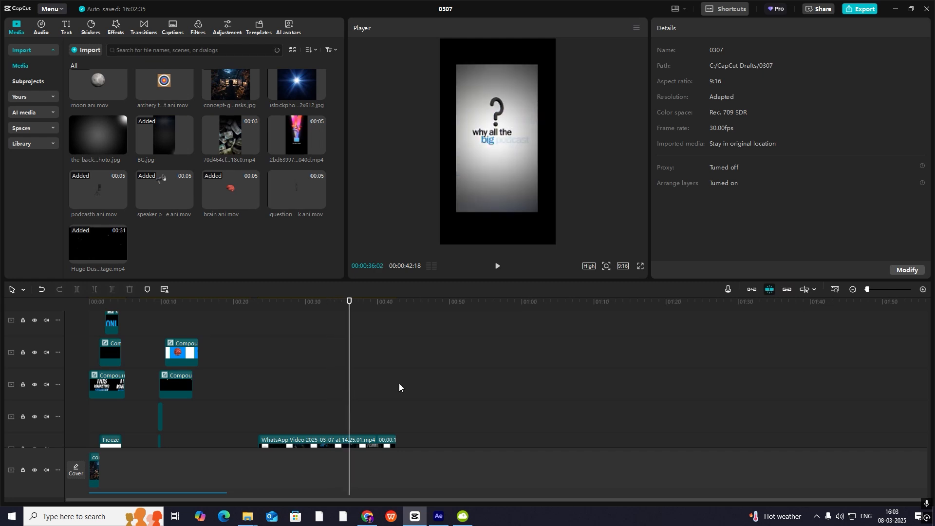
Turn the circle-masked brain clip into a new compound clip.
{"action": "left_click", "coordinate": [924, 293]}
{"action": "left_click_drag", "start_coordinate": [355, 363], "coordinate": [263, 354]}
{"action": "left_click", "coordinate": [266, 357]}
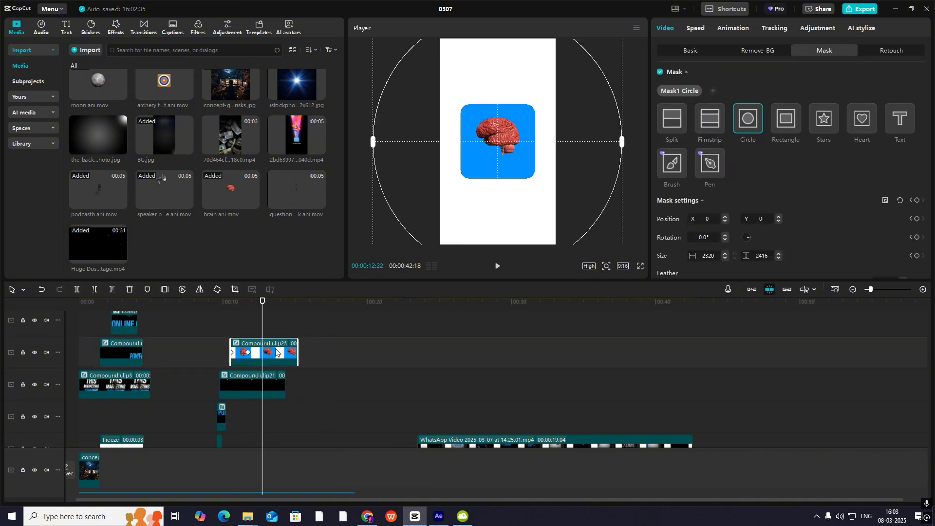
{"action": "key", "text": "alt+g"}
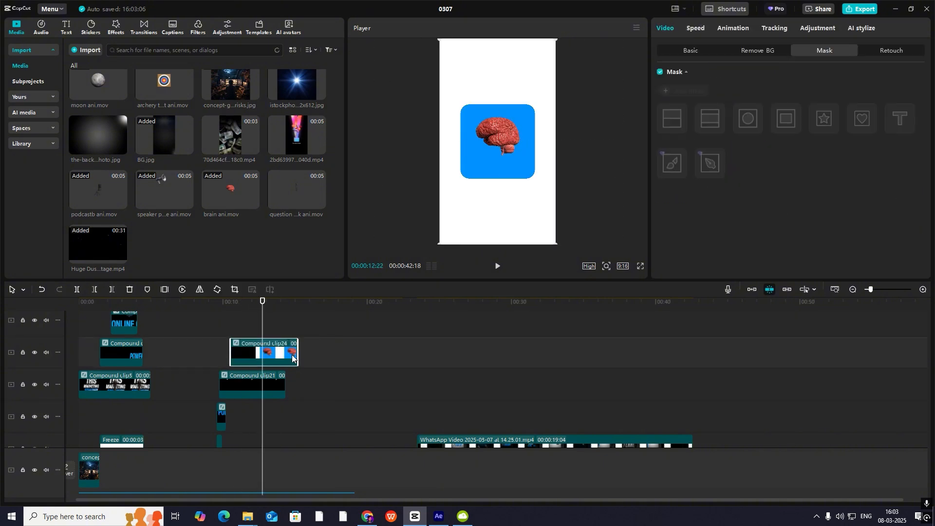
Place a copy of the white freeze clip directly after Compound clip21, beneath the end of the brain scene.
{"action": "left_click", "coordinate": [284, 387]}
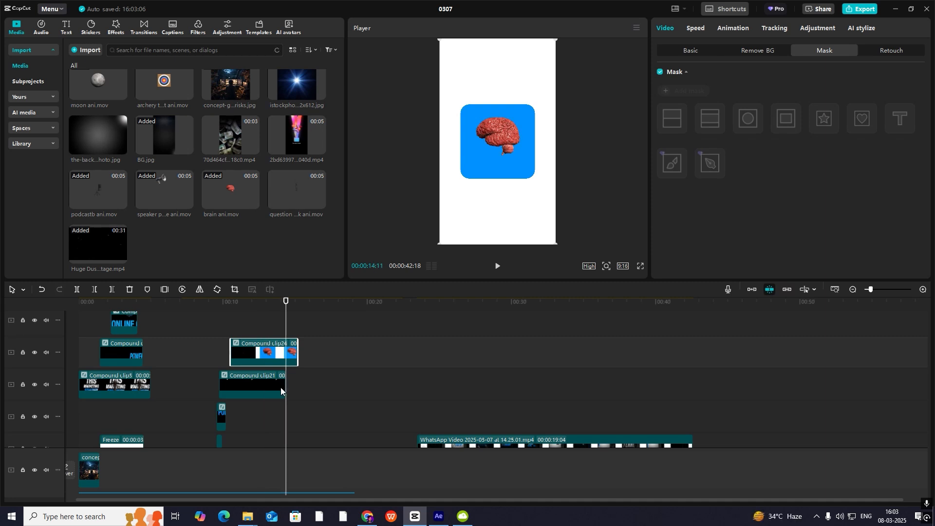
{"action": "scroll", "coordinate": [131, 437], "scroll_direction": "down", "scroll_amount": 2}
{"action": "left_click", "coordinate": [121, 408]}
{"action": "left_click_drag", "start_coordinate": [121, 406], "coordinate": [309, 344]}
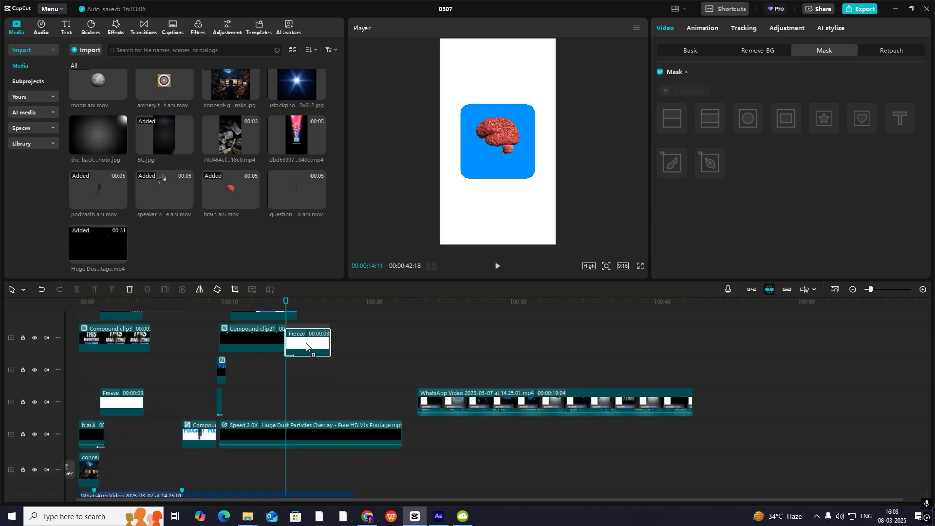
{"action": "left_click", "coordinate": [696, 50]}
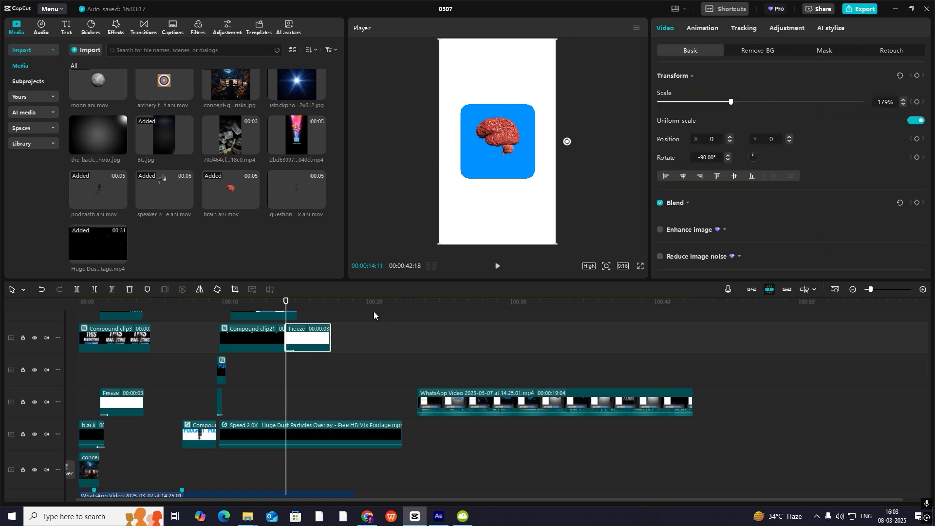
{"action": "left_click", "coordinate": [704, 30]}
{"action": "left_click", "coordinate": [675, 81]}
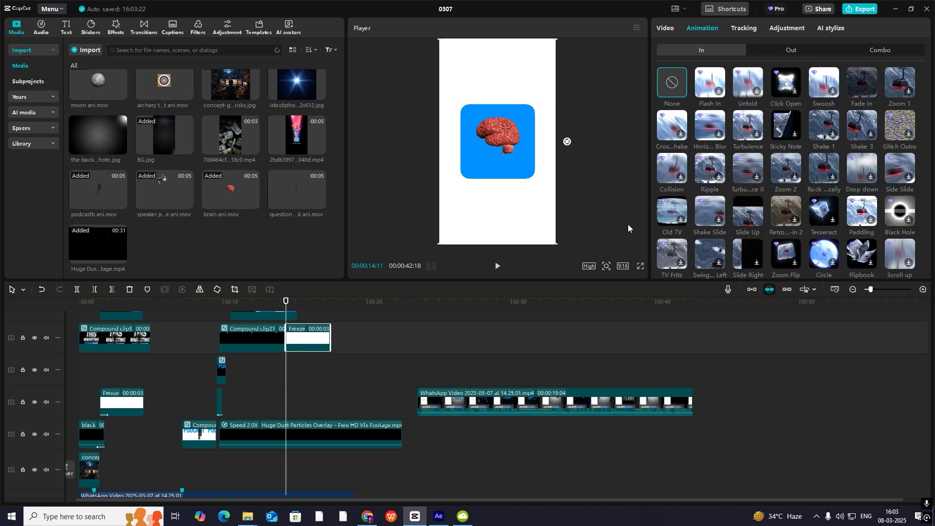
{"action": "left_click", "coordinate": [665, 28]}
Break up the newly made outer compound clip of the brain scene to get the keyframed clip back.
{"action": "scroll", "coordinate": [260, 417], "scroll_direction": "up", "scroll_amount": 2}
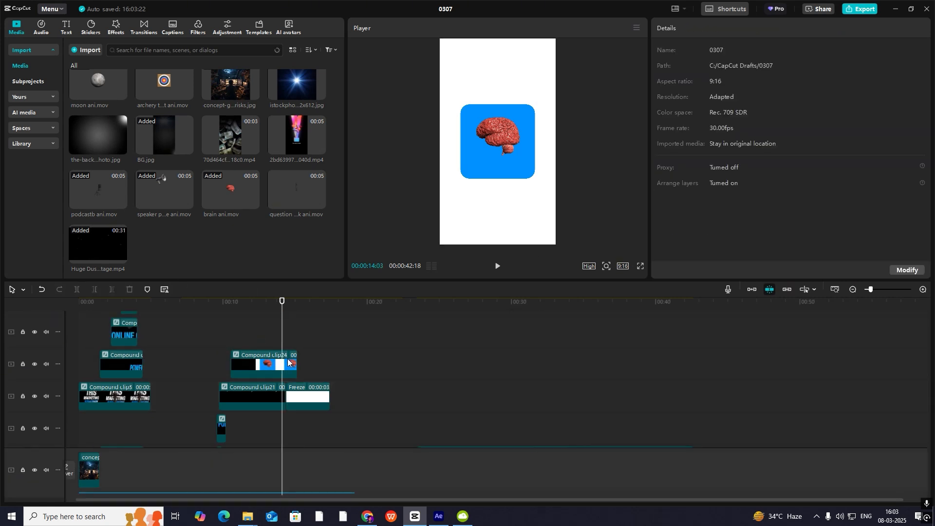
{"action": "left_click", "coordinate": [292, 366]}
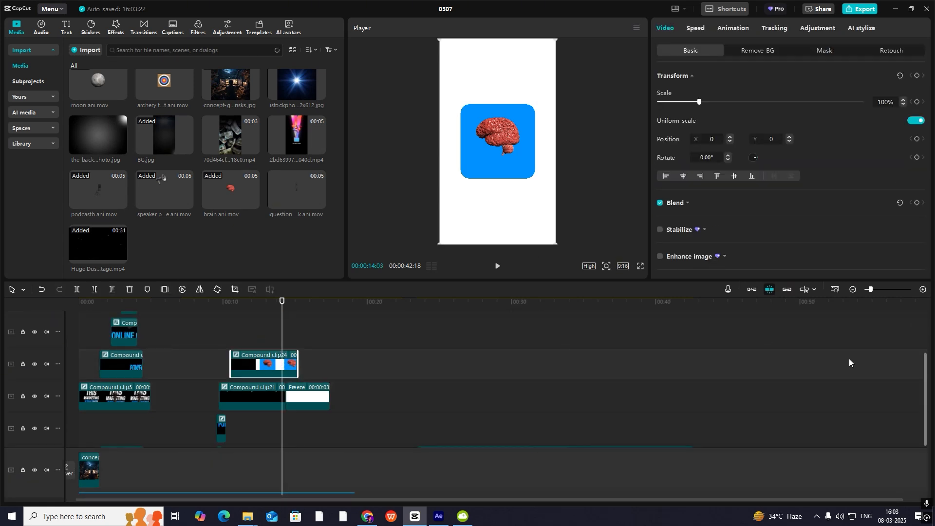
{"action": "scroll", "coordinate": [289, 345], "scroll_direction": "down", "scroll_amount": 1}
{"action": "left_click_drag", "start_coordinate": [281, 325], "coordinate": [263, 324]}
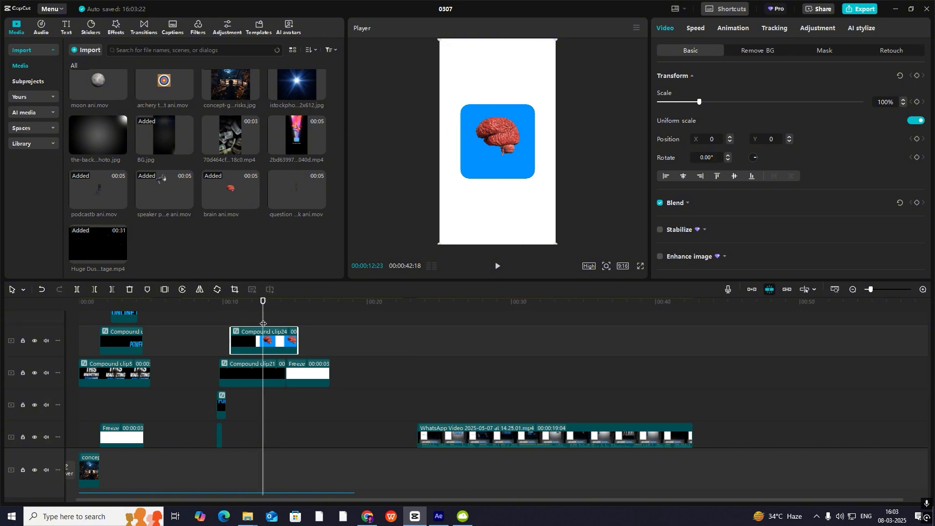
{"action": "right_click", "coordinate": [272, 339]}
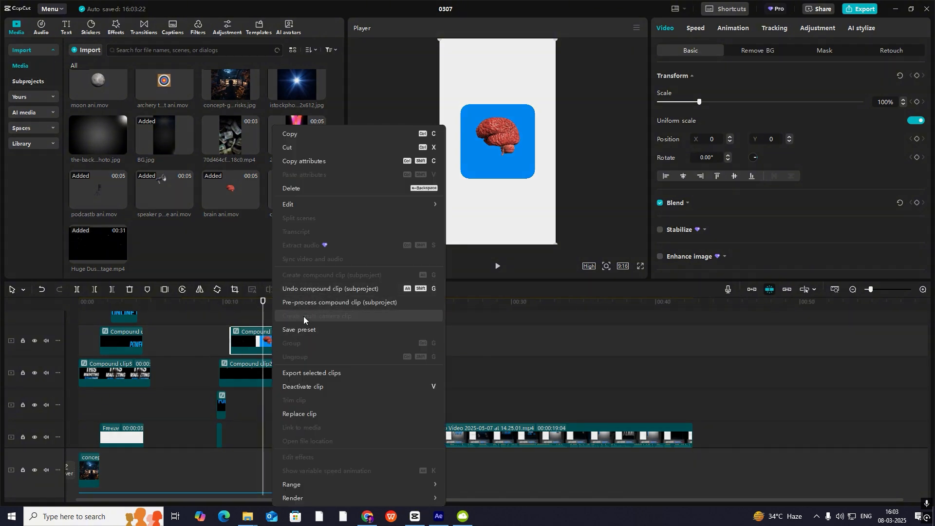
{"action": "left_click", "coordinate": [314, 288]}
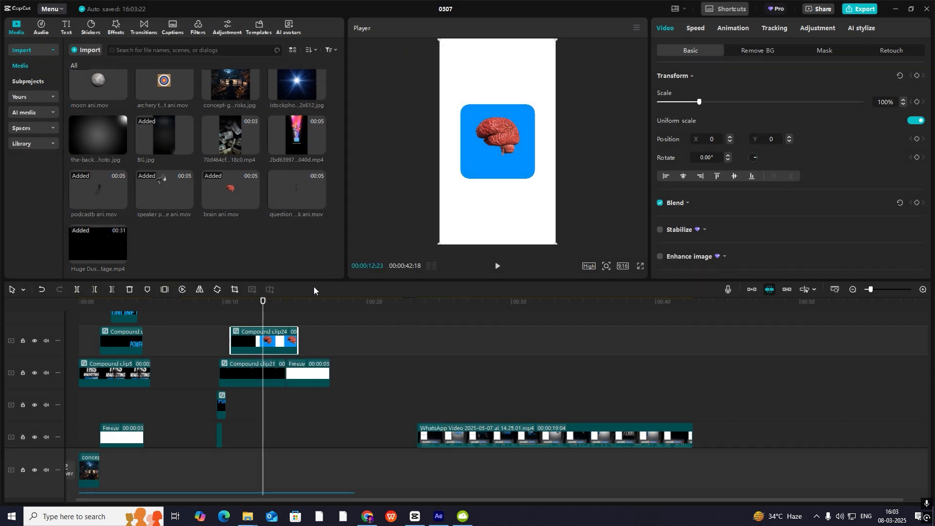
{"action": "right_click", "coordinate": [278, 342]}
Play back the circle reveal and trim Compound clip21 beneath it to end at 00:00:11:22, where the reveal completes.
{"action": "left_click", "coordinate": [262, 324]}
{"action": "left_click_drag", "start_coordinate": [263, 320], "coordinate": [230, 327]}
{"action": "key", "text": "space"}
{"action": "key", "text": "space"}
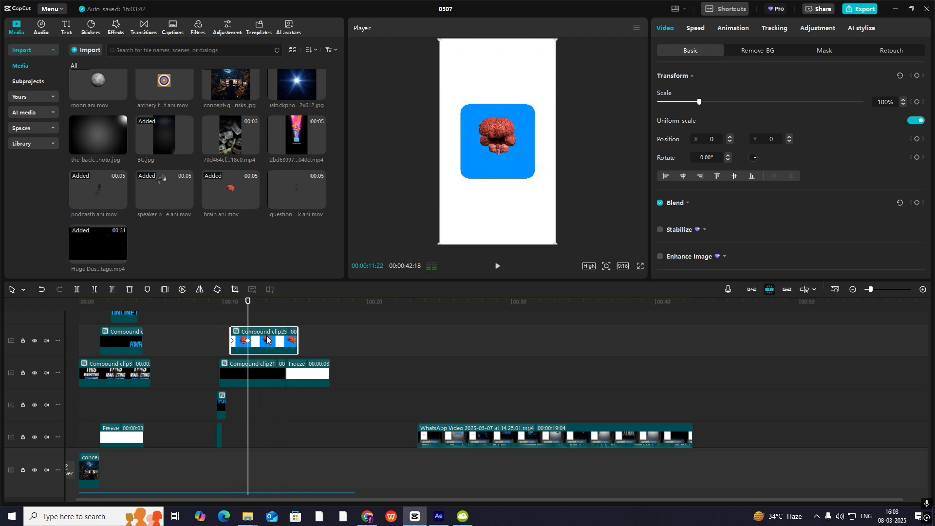
{"action": "left_click", "coordinate": [275, 382]}
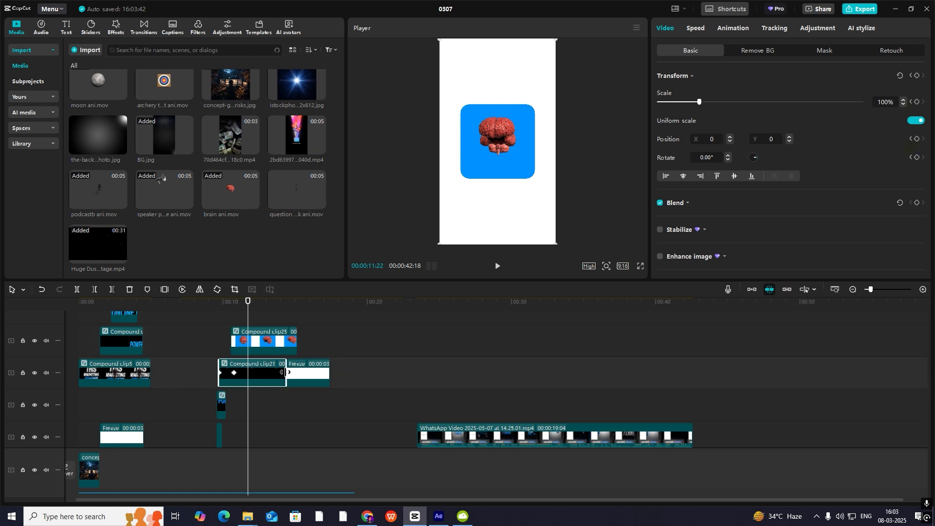
{"action": "left_click_drag", "start_coordinate": [284, 372], "coordinate": [248, 372]}
Split the brain compound clip at 00:00:12:02 and break its second part up into separate layers.
{"action": "left_click", "coordinate": [263, 347]}
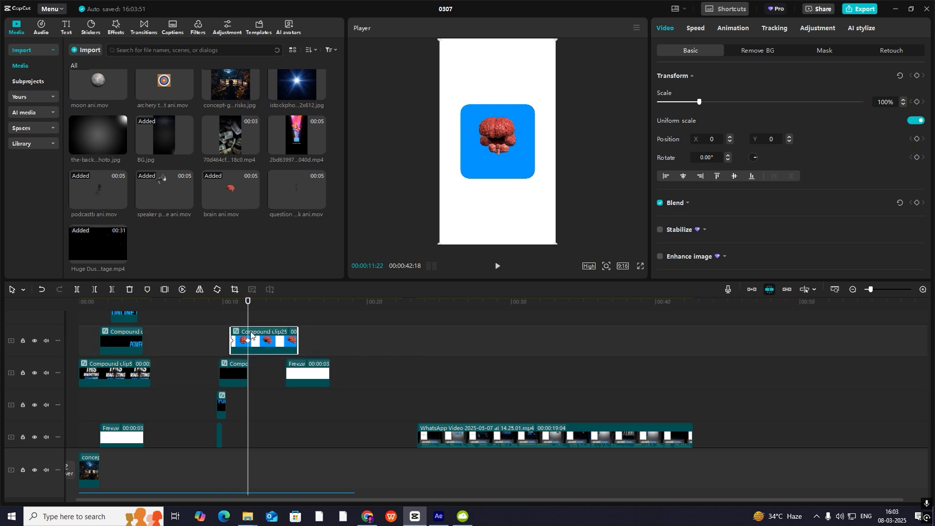
{"action": "left_click", "coordinate": [253, 324]}
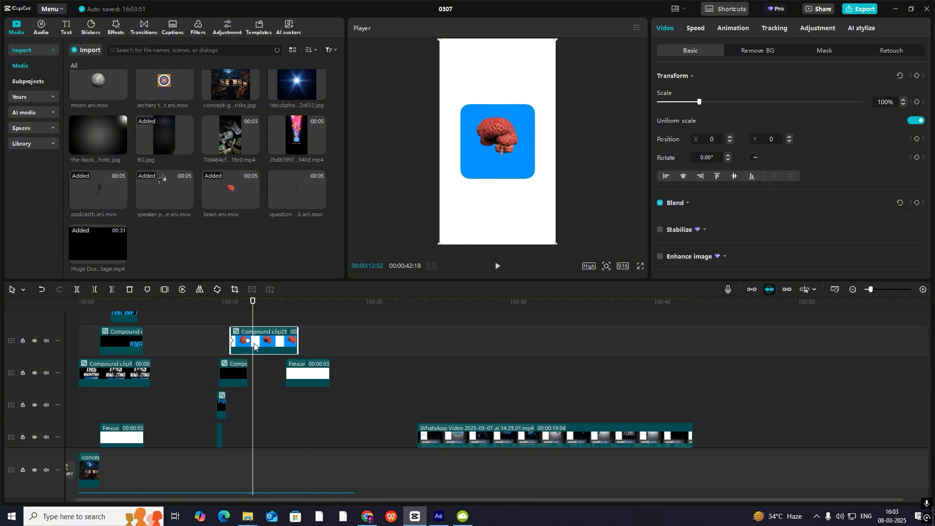
{"action": "right_click", "coordinate": [280, 346]}
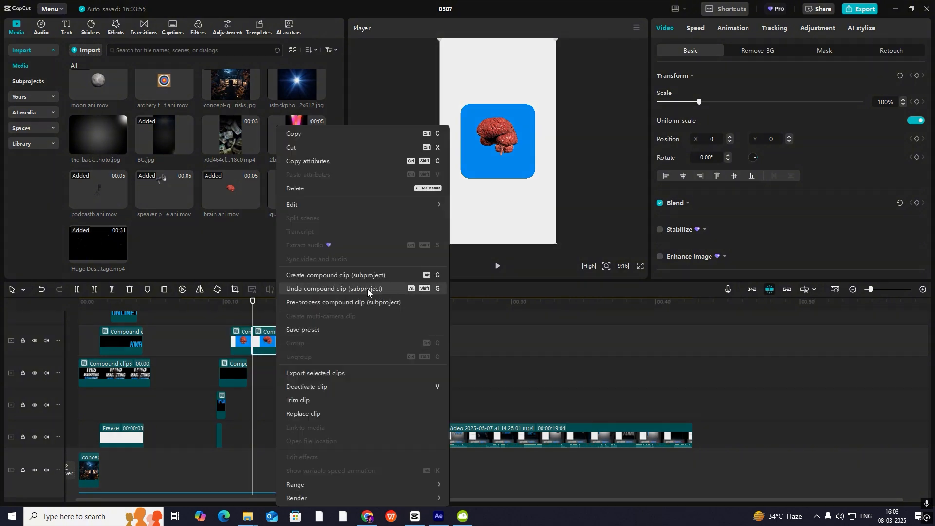
{"action": "left_click", "coordinate": [312, 288]}
{"action": "scroll", "coordinate": [289, 368], "scroll_direction": "down", "scroll_amount": 1}
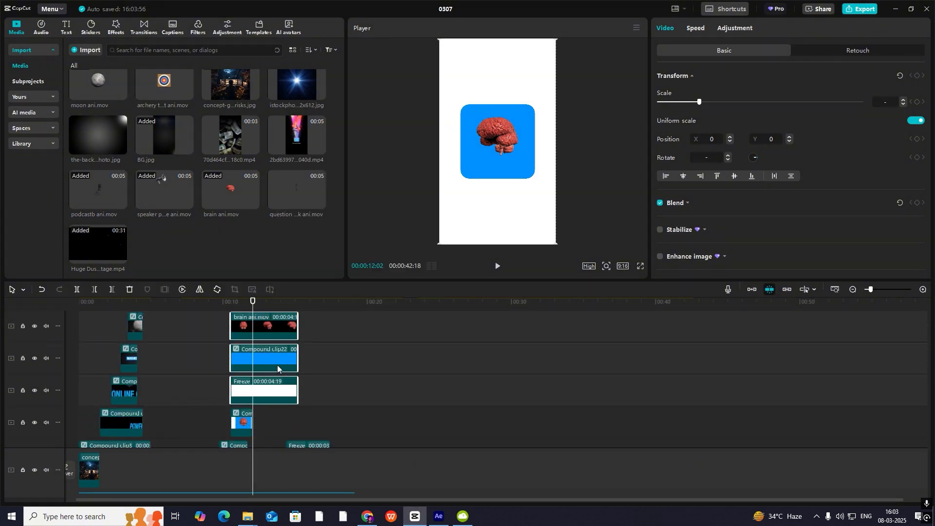
{"action": "scroll", "coordinate": [269, 393], "scroll_direction": "up", "scroll_amount": 1}
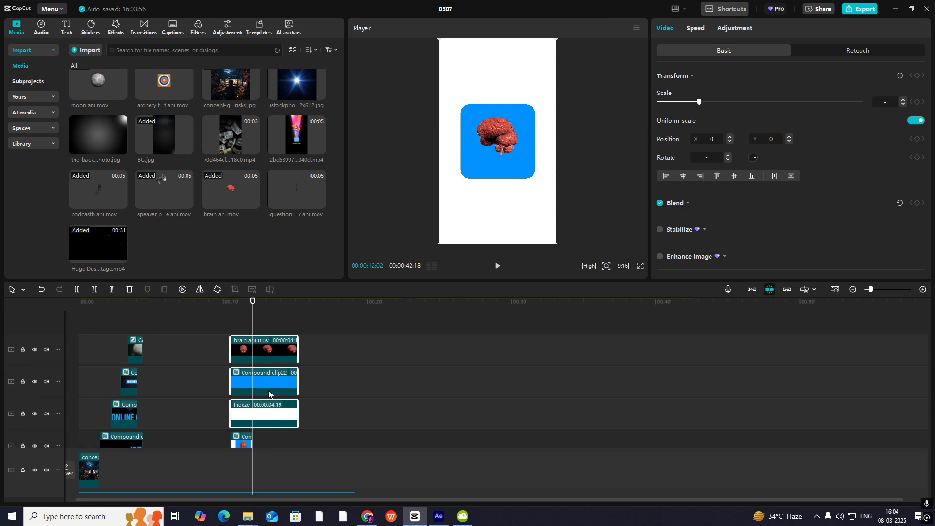
Split the brain, blue box and white freeze layers at 00:00:12:02 and delete the portions before the cut.
{"action": "key", "text": "ctrl+b"}
{"action": "left_click_drag", "start_coordinate": [235, 326], "coordinate": [249, 405]}
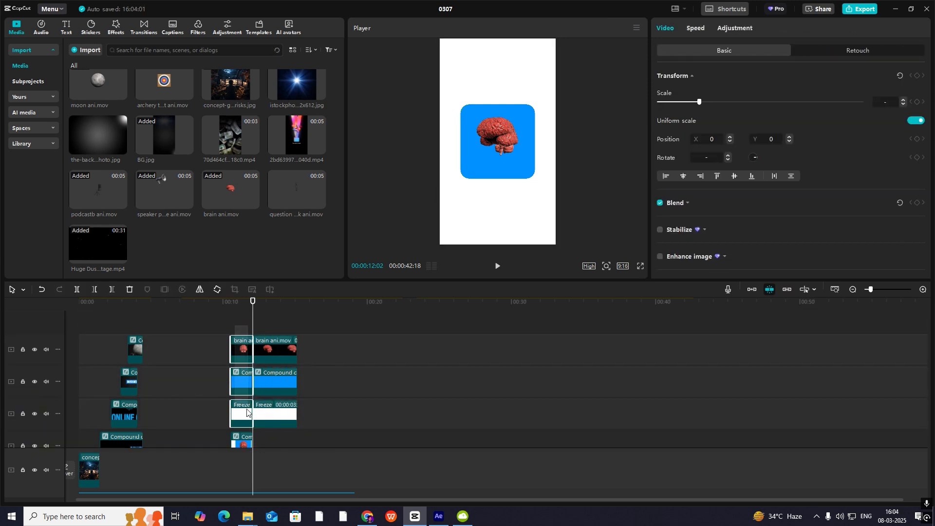
{"action": "key", "text": "Delete"}
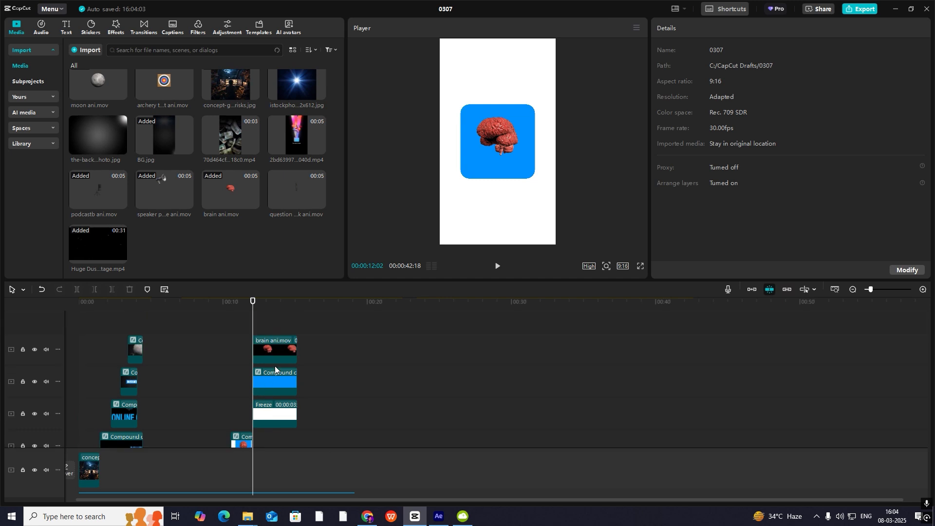
Combine the remaining brain and blue box clips into a compound clip and add transform keyframes at its start.
{"action": "left_click_drag", "start_coordinate": [324, 331], "coordinate": [260, 372]}
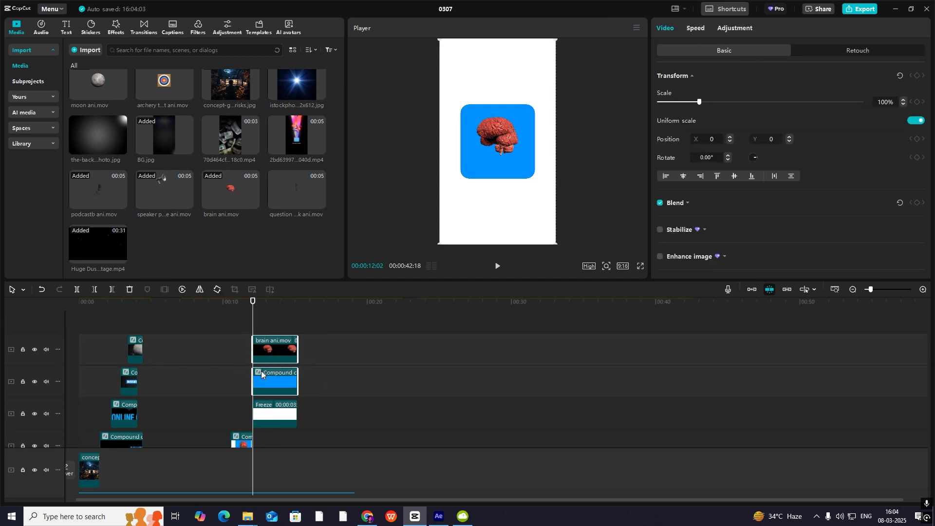
{"action": "key", "text": "alt+g"}
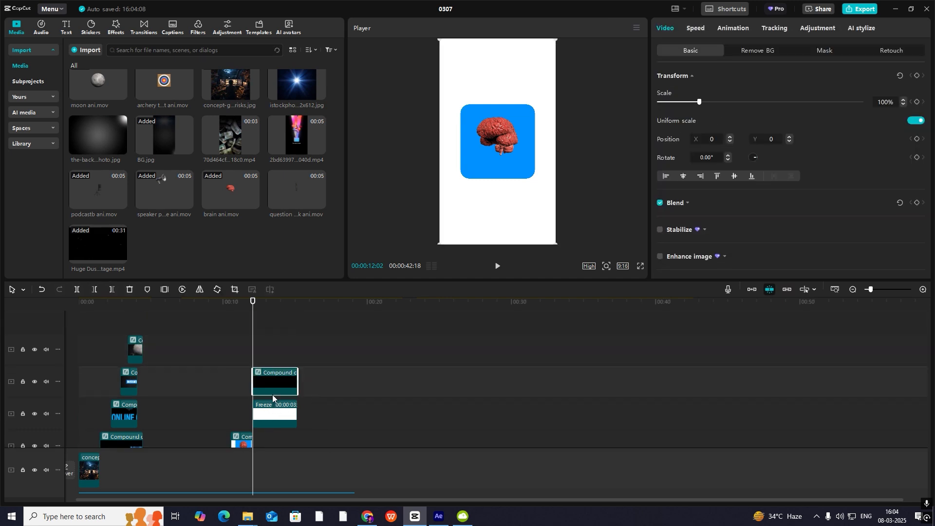
{"action": "left_click", "coordinate": [917, 76]}
Remove the spare copy of the white freeze clip from Compound clip21's track.
{"action": "scroll", "coordinate": [316, 428], "scroll_direction": "down", "scroll_amount": 1}
{"action": "left_click", "coordinate": [317, 412]}
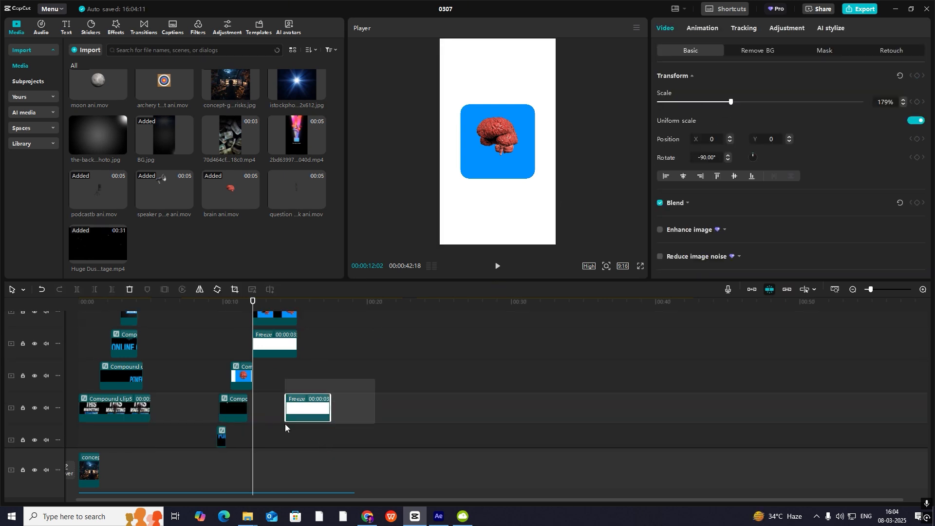
{"action": "left_click", "coordinate": [368, 387]}
{"action": "scroll", "coordinate": [368, 388], "scroll_direction": "up", "scroll_amount": 3}
Keyframe the brain box sliding left out of the frame to X -1992 at 00:00:14:01.
{"action": "left_click", "coordinate": [275, 382]}
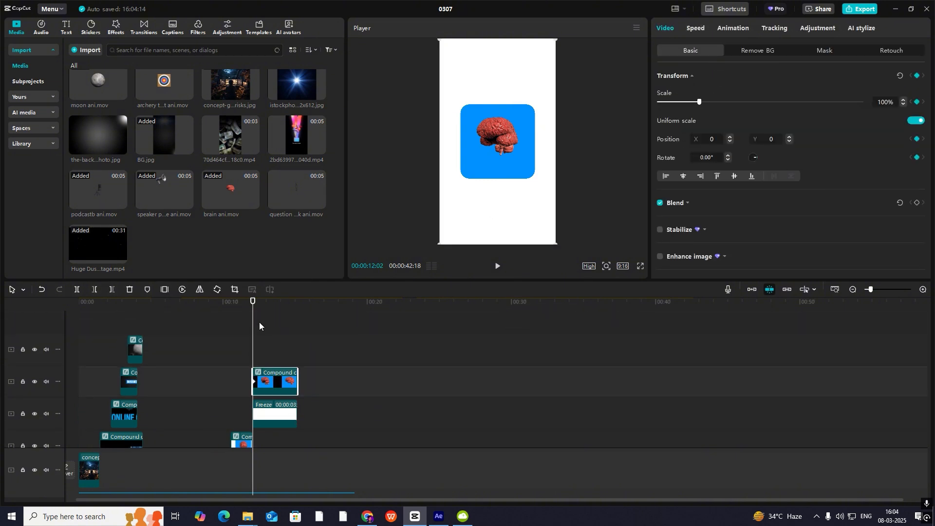
{"action": "left_click", "coordinate": [282, 303]}
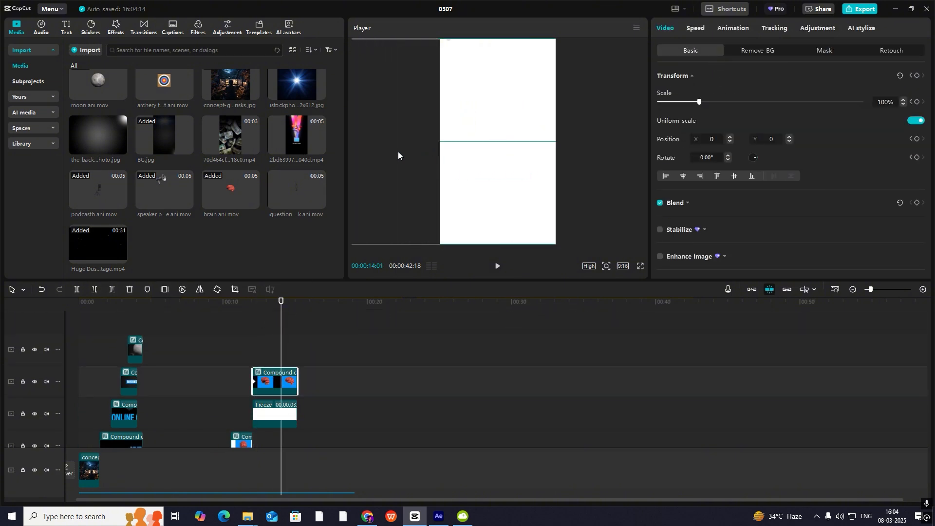
{"action": "left_click", "coordinate": [258, 355]}
Show the brain box clip's keyframe graphs and apply the Cubic Out curve to its horizontal position.
{"action": "left_click", "coordinate": [268, 383]}
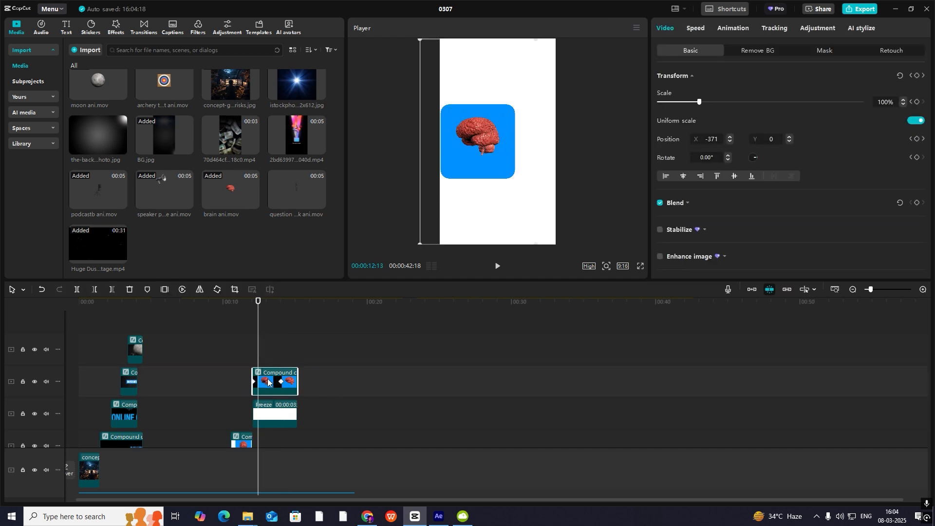
{"action": "key", "text": "alt+k"}
{"action": "scroll", "coordinate": [269, 383], "scroll_direction": "up", "scroll_amount": 3}
{"action": "left_click", "coordinate": [922, 291]}
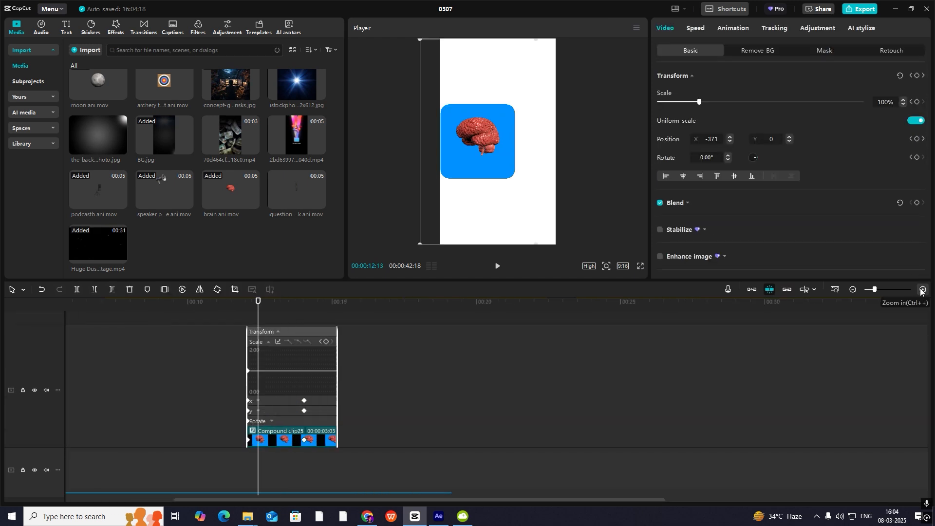
{"action": "left_click", "coordinate": [258, 400]}
{"action": "left_click", "coordinate": [304, 386]}
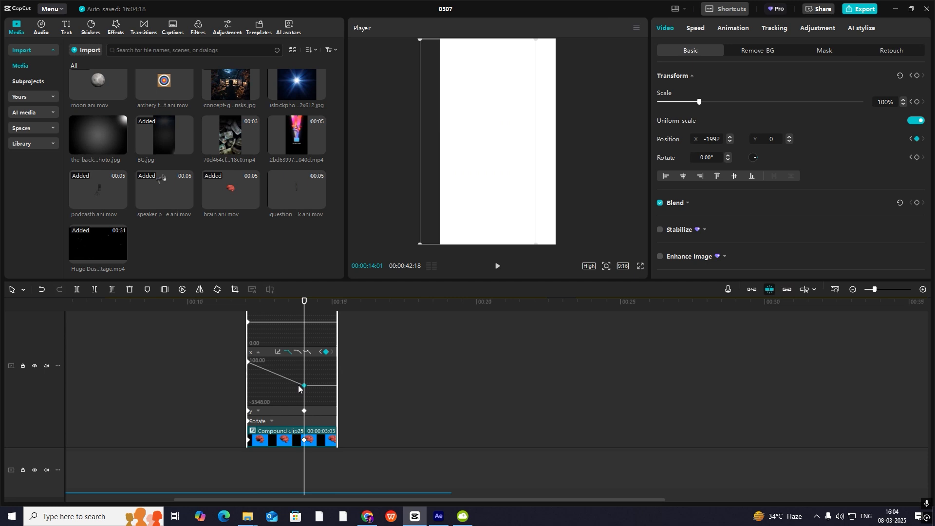
{"action": "left_click", "coordinate": [278, 353]}
{"action": "left_click", "coordinate": [344, 425]}
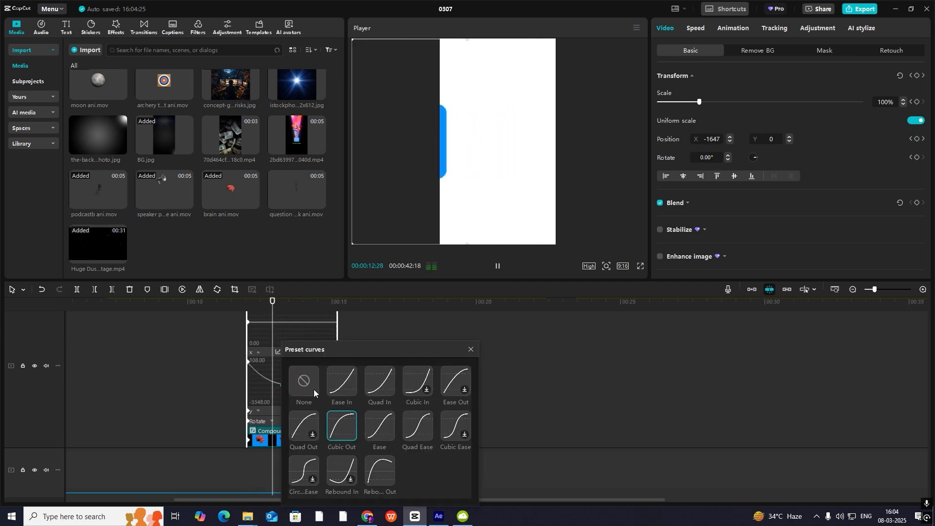
{"action": "left_click", "coordinate": [471, 350]}
{"action": "left_click", "coordinate": [258, 410]}
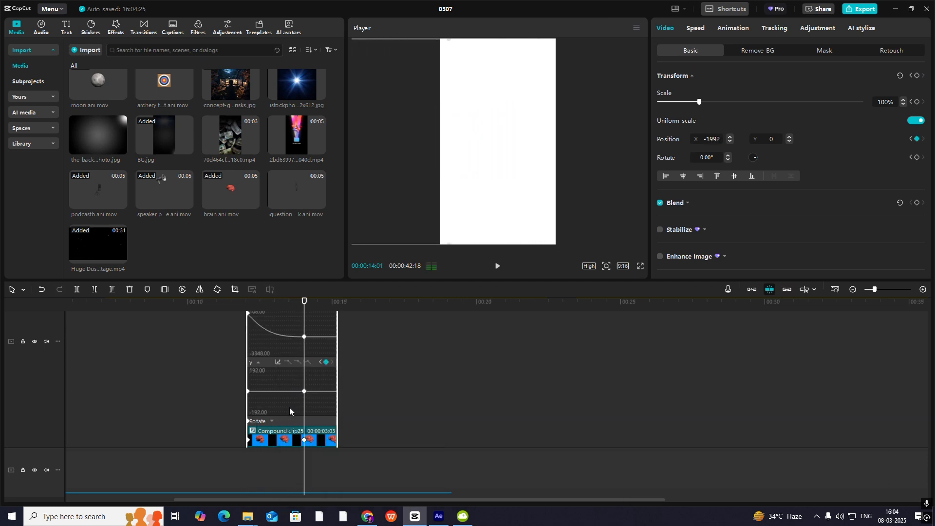
Play back the brain box's slide-out from its start.
{"action": "left_click", "coordinate": [246, 355]}
{"action": "key", "text": "space"}
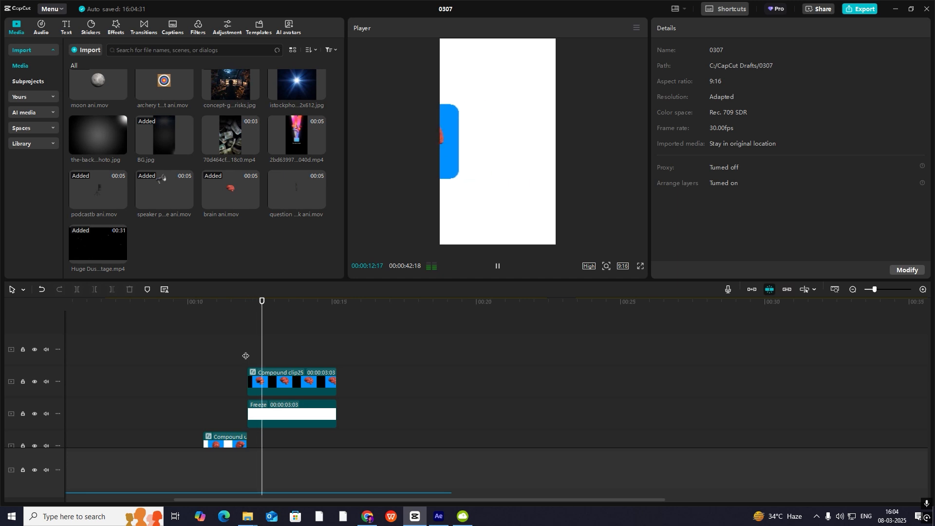
{"action": "key", "text": "space"}
Move the slide-out's end keyframe earlier so the brain box exits faster, and play back the motion.
{"action": "left_click", "coordinate": [282, 382]}
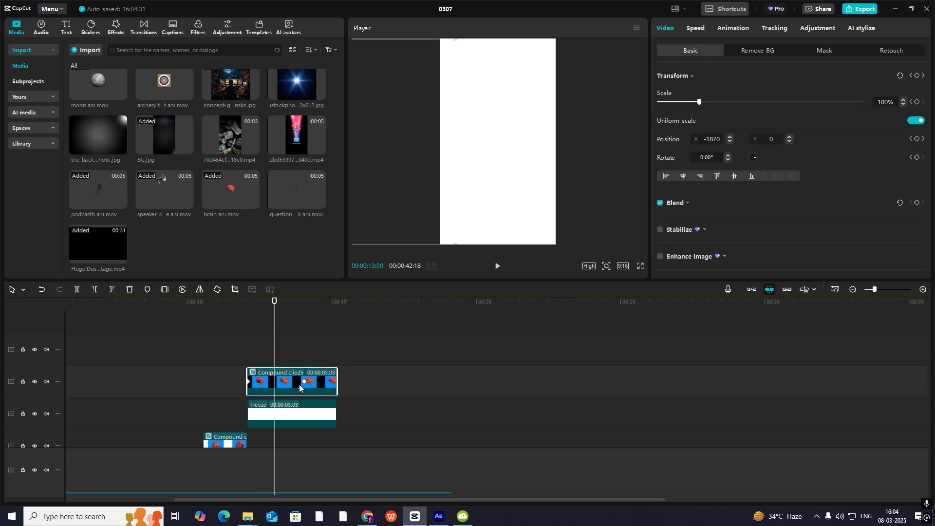
{"action": "left_click", "coordinate": [252, 361]}
{"action": "key", "text": "space"}
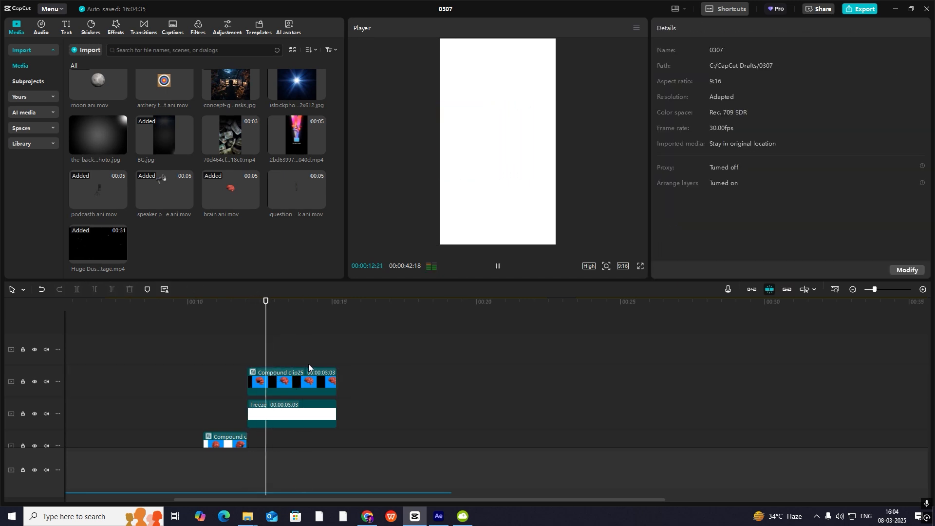
{"action": "key", "text": "space"}
Scrub the reference video through the question mark scene and on to the circled INTERNET text scene.
{"action": "scroll", "coordinate": [430, 386], "scroll_direction": "down", "scroll_amount": 3}
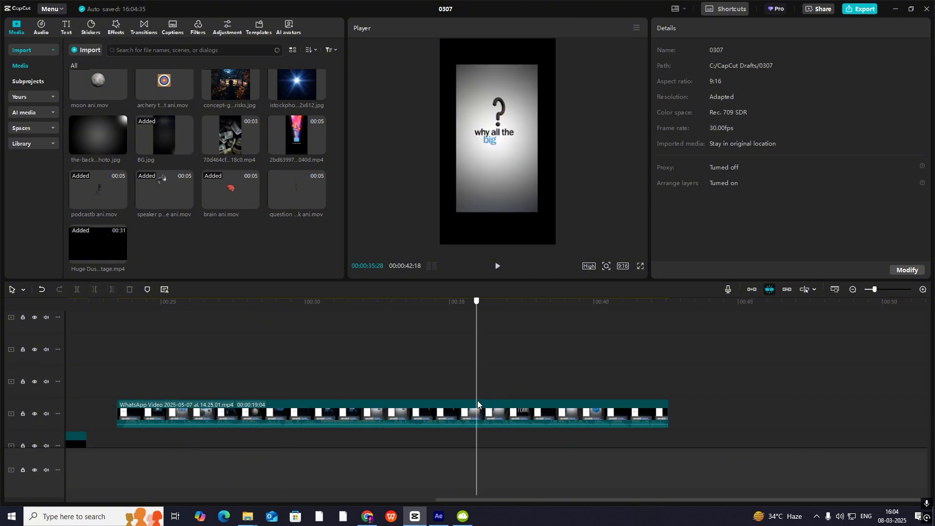
{"action": "left_click_drag", "start_coordinate": [477, 400], "coordinate": [480, 118]}
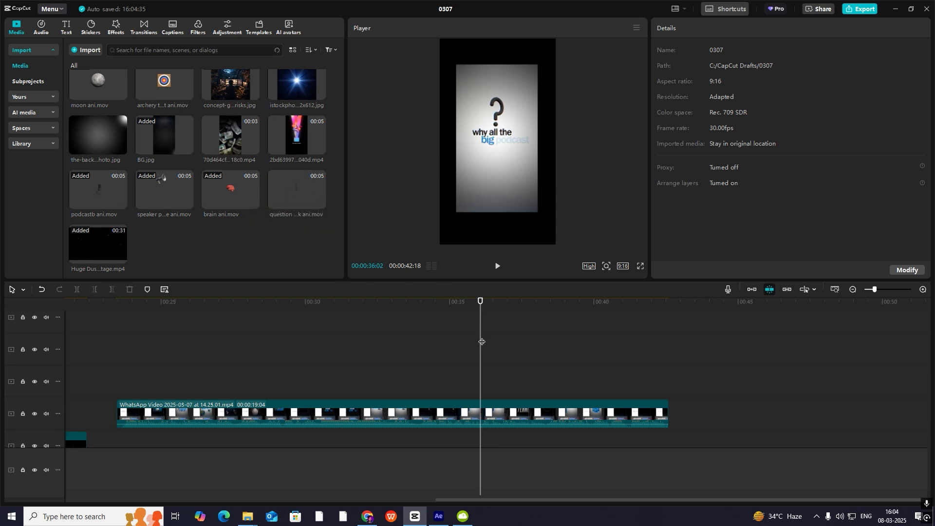
{"action": "left_click_drag", "start_coordinate": [481, 342], "coordinate": [526, 372]}
{"action": "scroll", "coordinate": [503, 351], "scroll_direction": "down", "scroll_amount": 1}
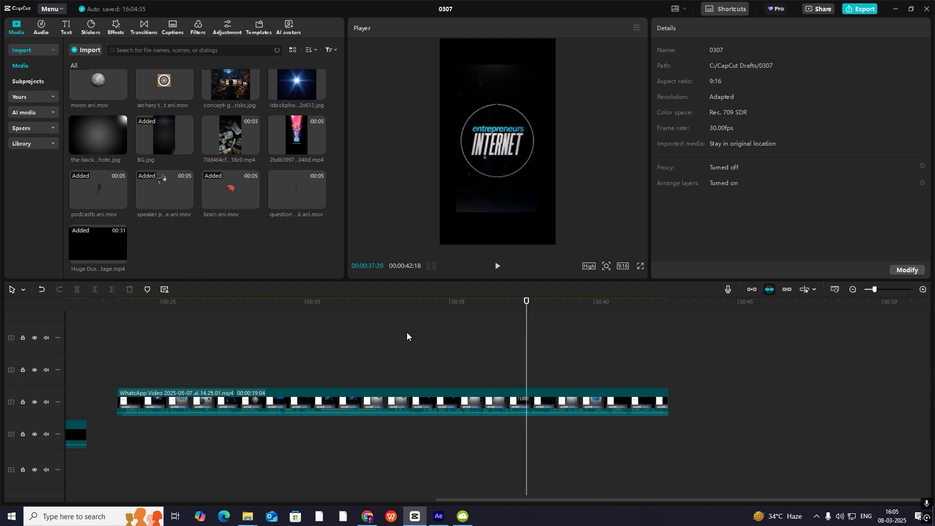
Add the Huge Dust Particles Overlay footage to the timeline after the reference video and preview it at 00:00:45:00.
{"action": "left_click_drag", "start_coordinate": [108, 253], "coordinate": [470, 311]}
{"action": "left_click_drag", "start_coordinate": [508, 358], "coordinate": [755, 385]}
{"action": "left_click", "coordinate": [737, 344]}
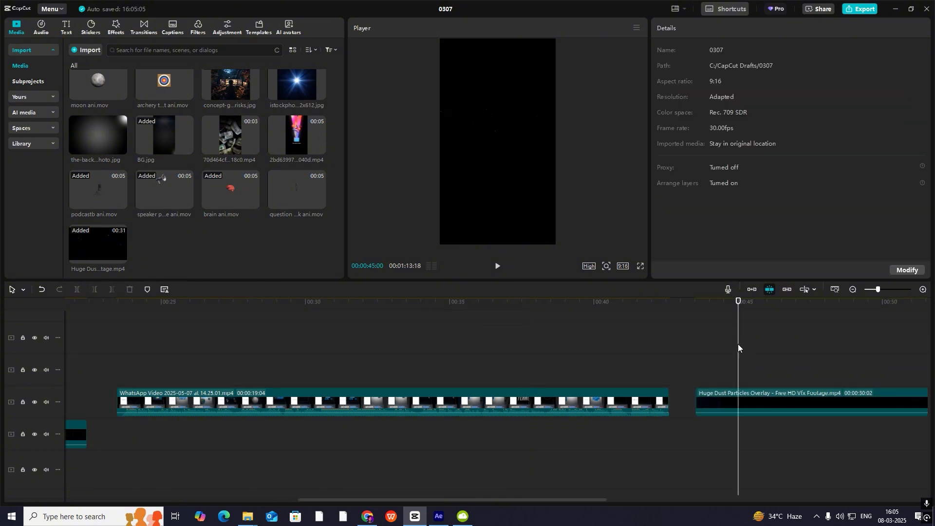
Rotate the dust overlay clip to 90° and resize it to fill the vertical frame.
{"action": "left_click", "coordinate": [740, 409]}
{"action": "left_click_drag", "start_coordinate": [497, 189], "coordinate": [431, 138]}
{"action": "left_click_drag", "start_coordinate": [530, 200], "coordinate": [556, 244]}
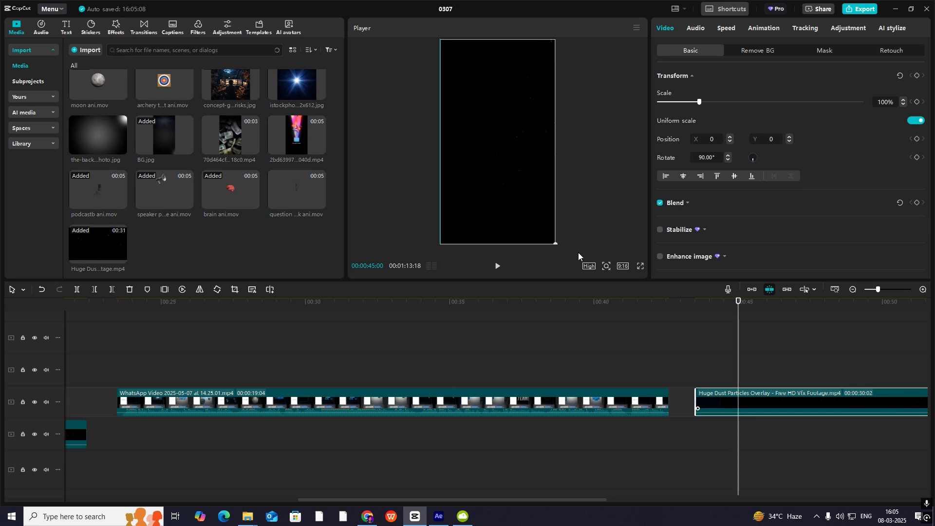
Scrub the reference video from the circled INTERNET text scene to the short video scene, and on to the dust overlay clip.
{"action": "left_click", "coordinate": [719, 353]}
{"action": "left_click_drag", "start_coordinate": [719, 353], "coordinate": [517, 385]}
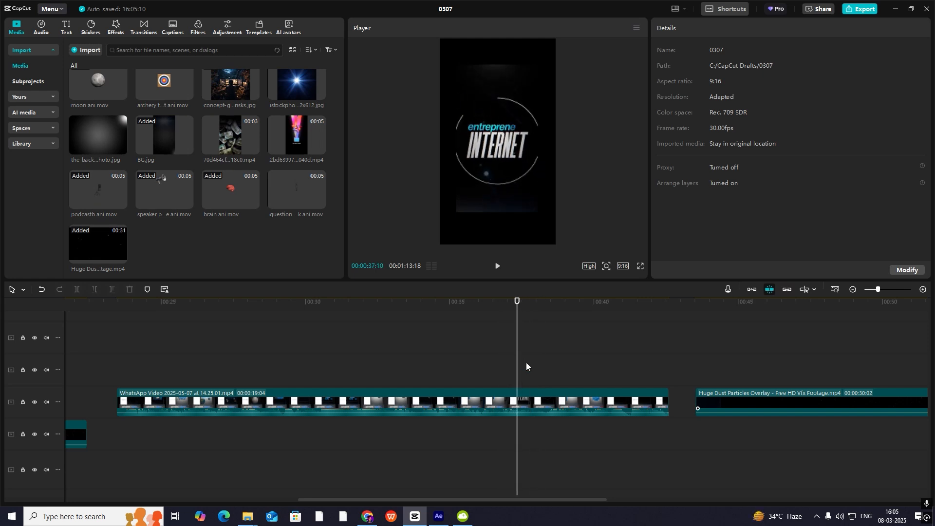
{"action": "left_click", "coordinate": [852, 290]}
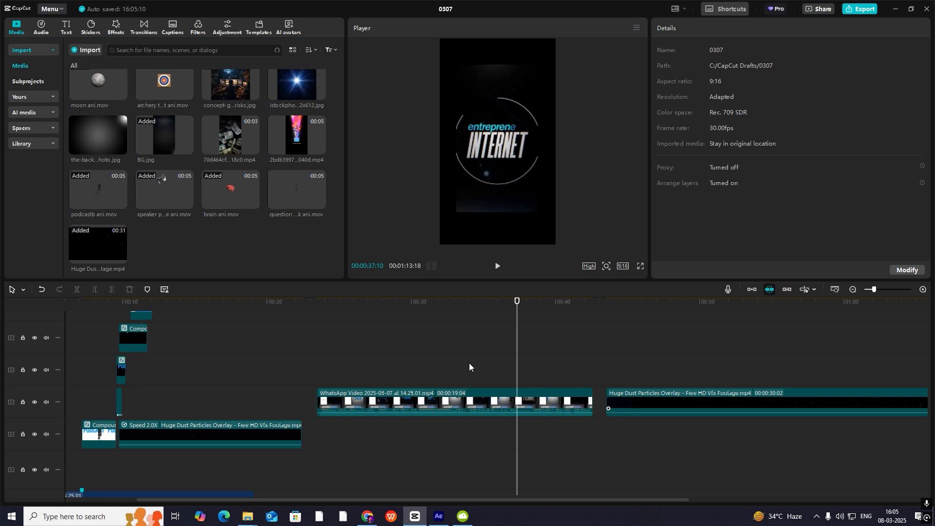
{"action": "scroll", "coordinate": [512, 371], "scroll_direction": "up", "scroll_amount": 2}
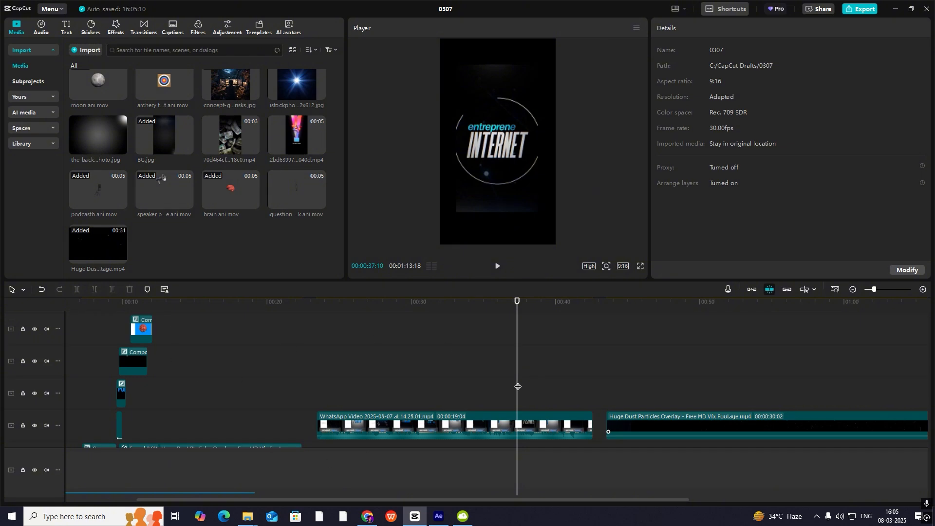
{"action": "scroll", "coordinate": [585, 360], "scroll_direction": "down", "scroll_amount": 2}
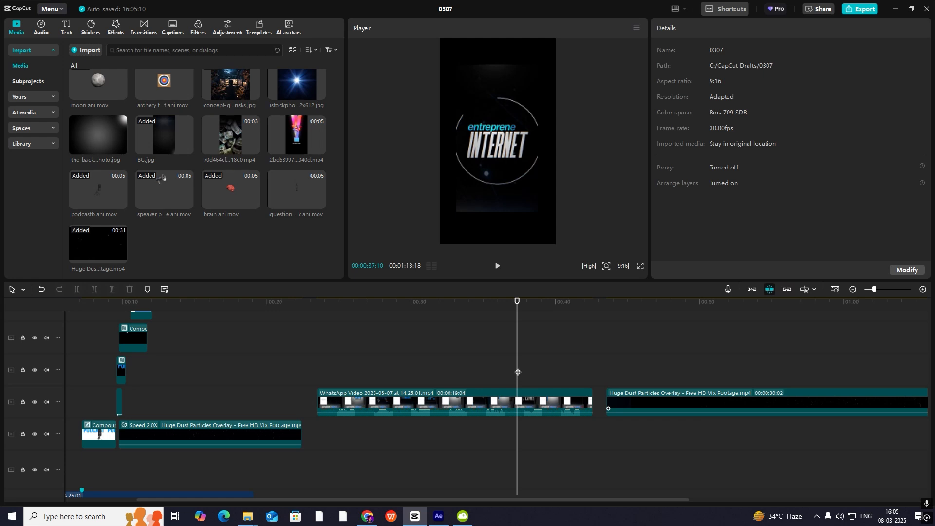
{"action": "mouse_move", "coordinate": [518, 372]}
{"action": "left_mouse_down"}
{"action": "mouse_move", "coordinate": [698, 374]}
{"action": "mouse_move", "coordinate": [509, 375]}
{"action": "mouse_move", "coordinate": [526, 375]}
{"action": "left_mouse_up"}
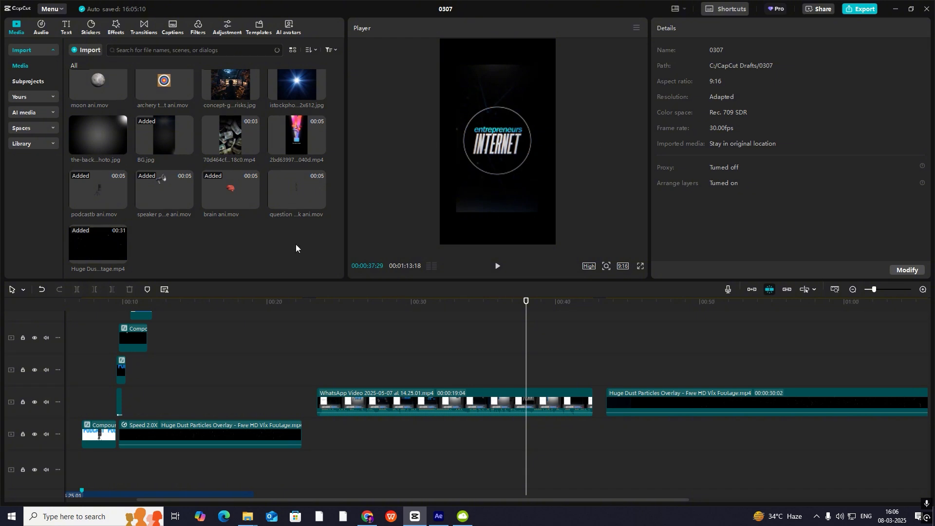
{"action": "left_click_drag", "start_coordinate": [633, 361], "coordinate": [522, 391]}
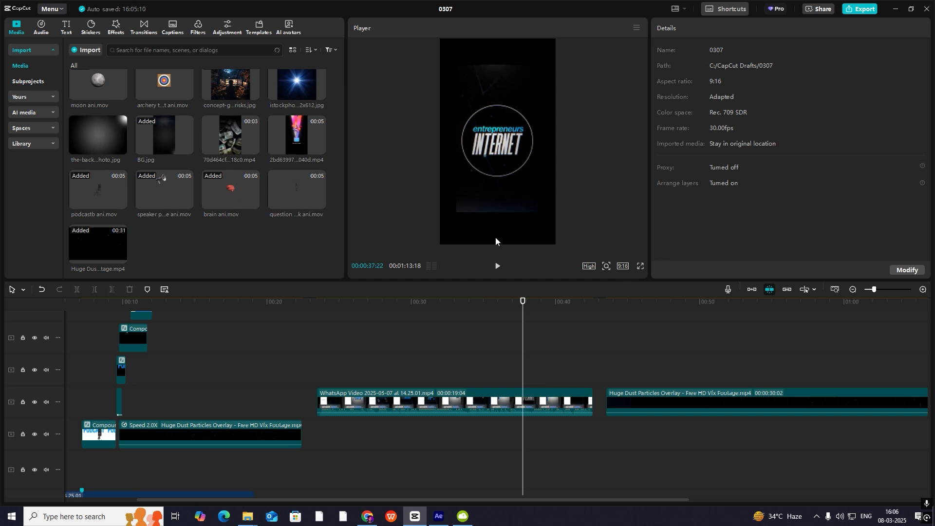
{"action": "left_click_drag", "start_coordinate": [521, 339], "coordinate": [523, 359]}
{"action": "left_click_drag", "start_coordinate": [523, 371], "coordinate": [548, 377]}
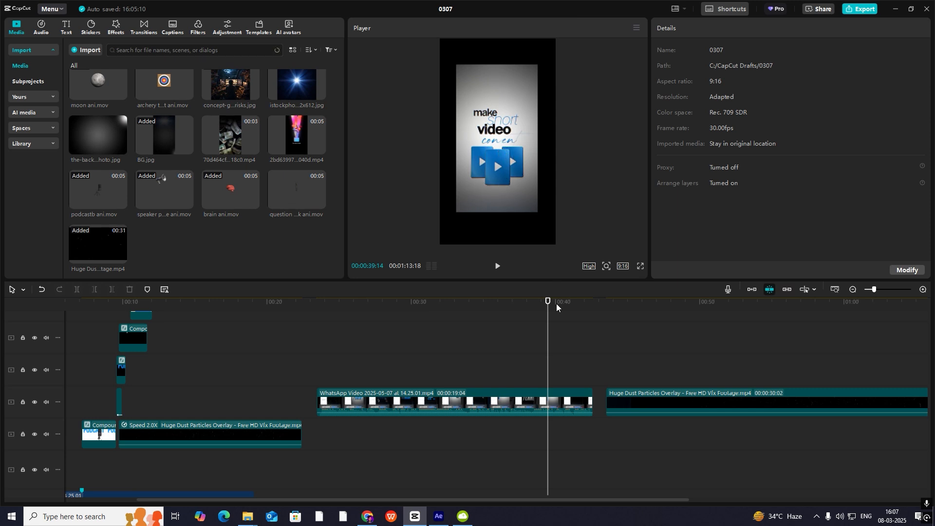
{"action": "left_click_drag", "start_coordinate": [550, 331], "coordinate": [628, 366]}
Add a default text clip around 00:00:18:07 above the existing tracks and replace its content with a filled square symbol.
{"action": "scroll", "coordinate": [631, 360], "scroll_direction": "up", "scroll_amount": 5}
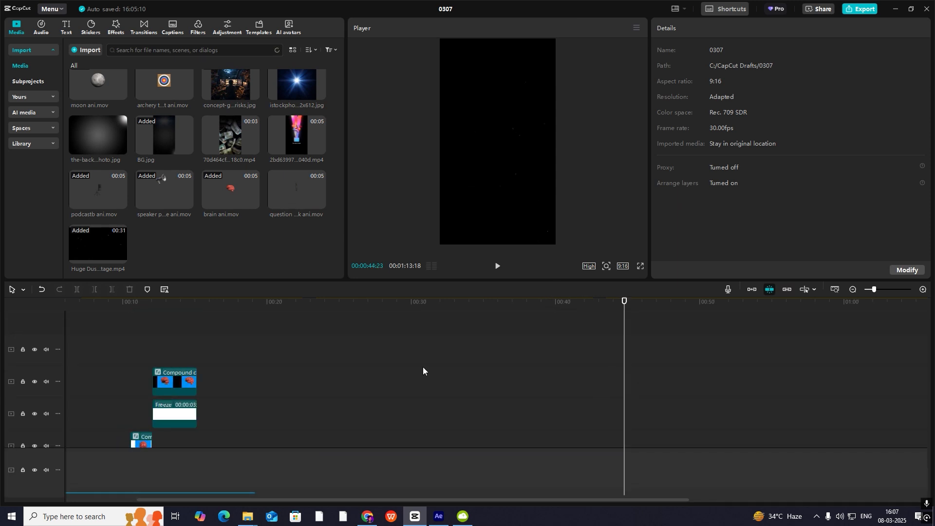
{"action": "left_click", "coordinate": [242, 378]}
{"action": "left_click", "coordinate": [66, 28]}
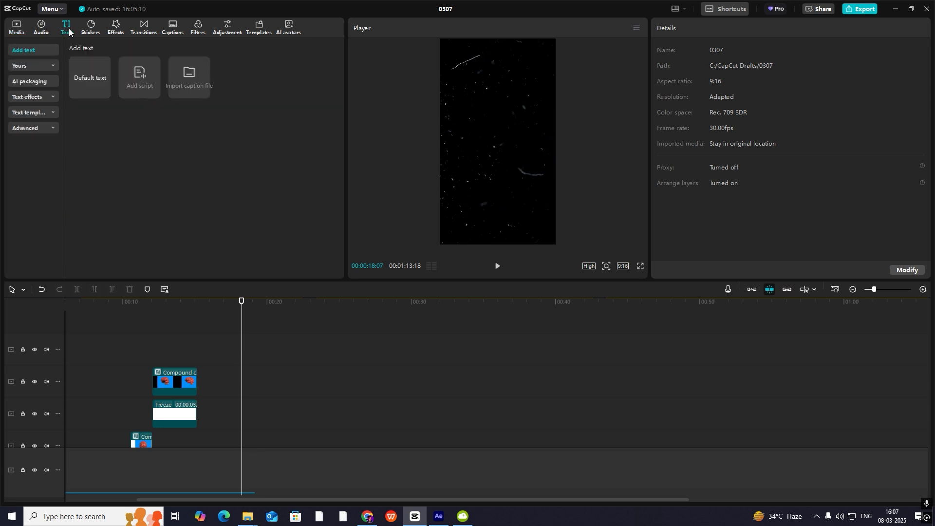
{"action": "left_click_drag", "start_coordinate": [100, 91], "coordinate": [264, 339]}
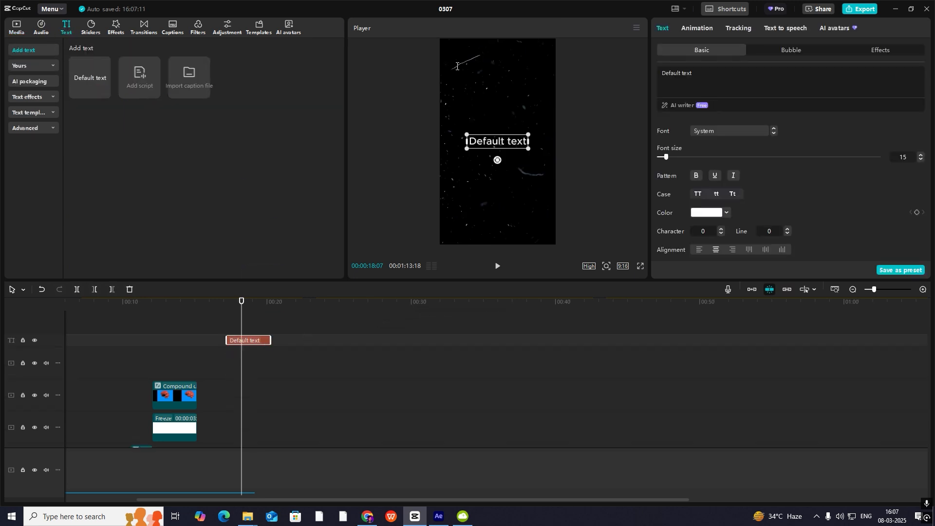
{"action": "key", "text": "super+period"}
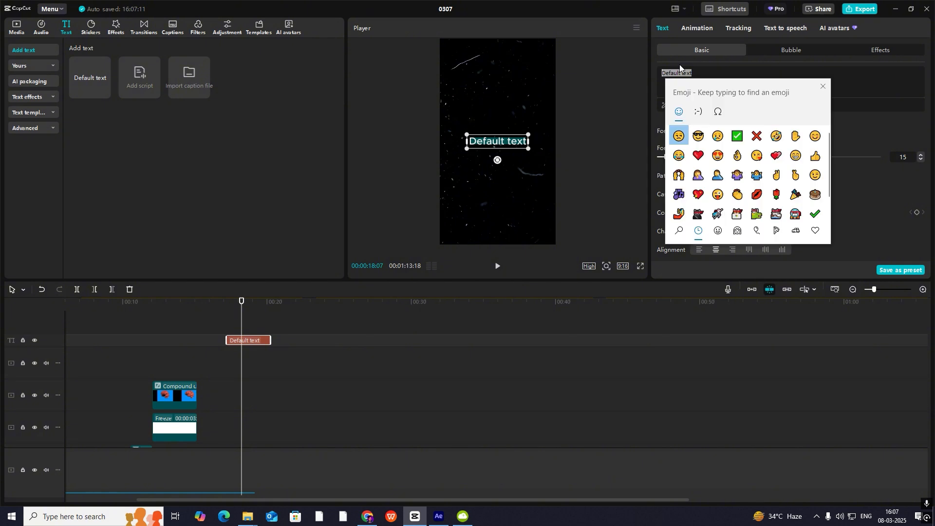
{"action": "left_click", "coordinate": [713, 117]}
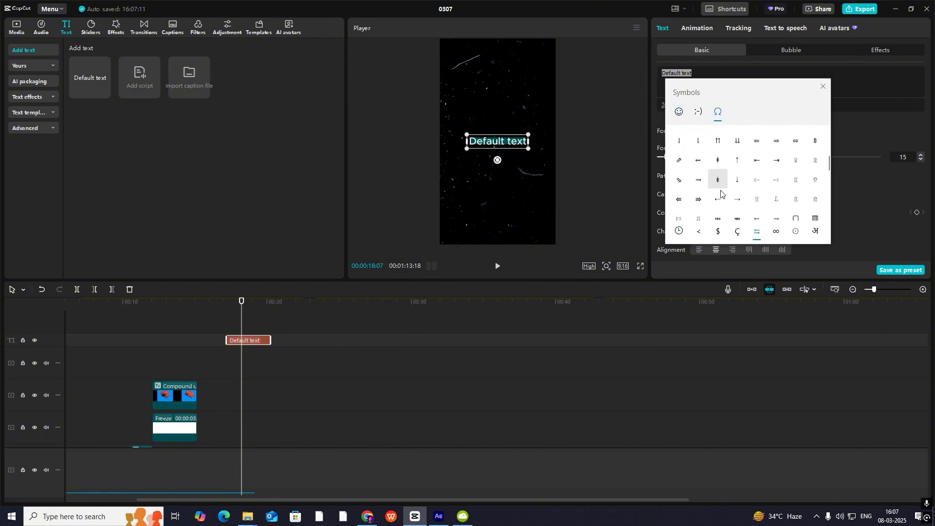
{"action": "scroll", "coordinate": [715, 185], "scroll_direction": "down", "scroll_amount": 5}
{"action": "left_click", "coordinate": [775, 164]}
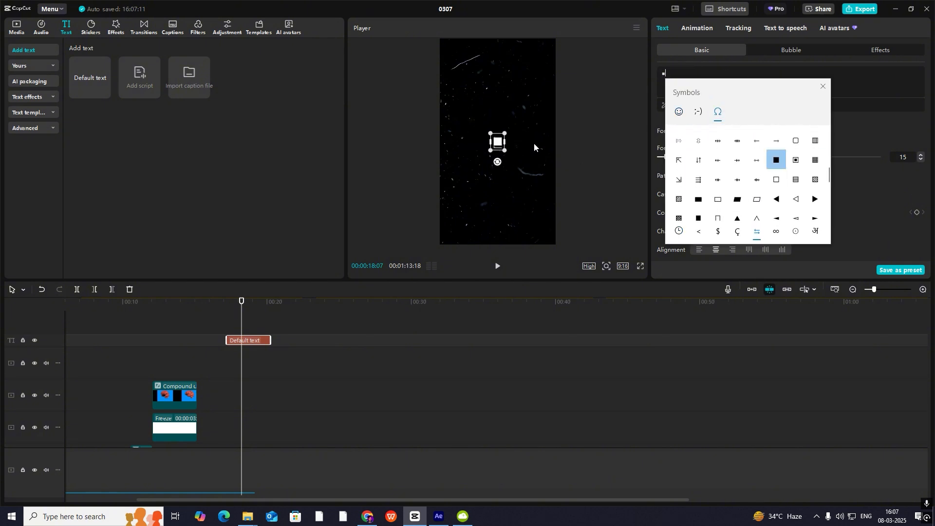
{"action": "key", "text": "Escape"}
Set the square's font size to 300 and increase its scale until it covers the whole frame.
{"action": "left_click_drag", "start_coordinate": [666, 157], "coordinate": [905, 170]}
{"action": "scroll", "coordinate": [706, 209], "scroll_direction": "down", "scroll_amount": 4}
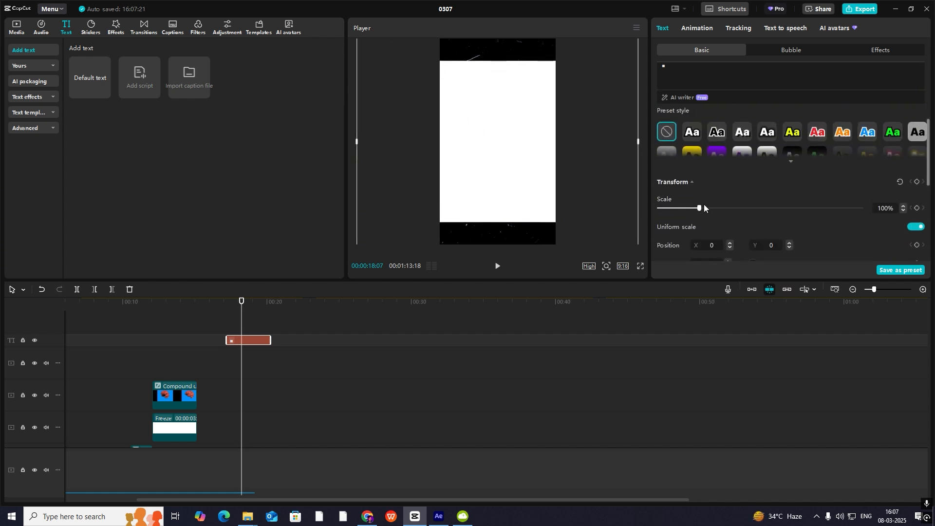
{"action": "left_click_drag", "start_coordinate": [700, 208], "coordinate": [730, 209]}
{"action": "scroll", "coordinate": [718, 185], "scroll_direction": "up", "scroll_amount": 3}
{"action": "scroll", "coordinate": [717, 183], "scroll_direction": "down", "scroll_amount": 4}
{"action": "scroll", "coordinate": [717, 176], "scroll_direction": "up", "scroll_amount": 2}
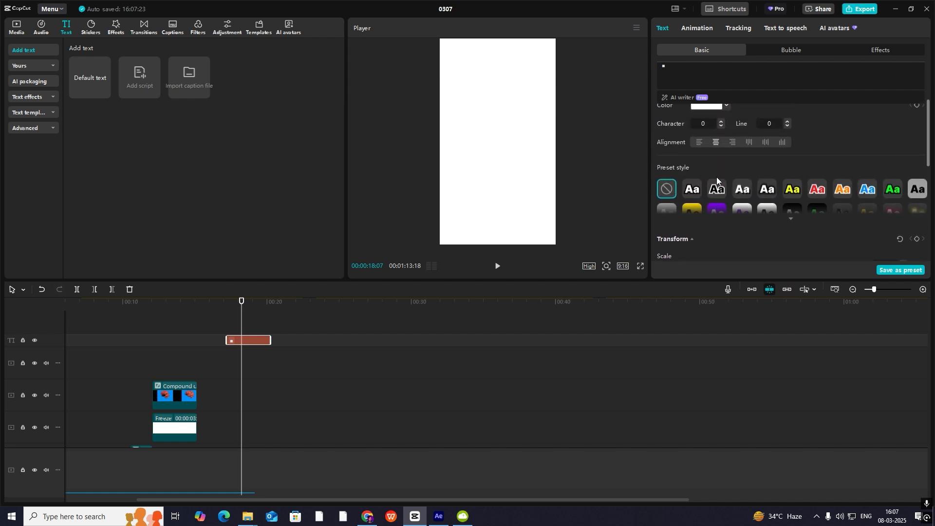
Change the square's color to blue 0090FF.
{"action": "scroll", "coordinate": [717, 177], "scroll_direction": "up", "scroll_amount": 3}
{"action": "left_click", "coordinate": [726, 147]}
{"action": "left_click_drag", "start_coordinate": [732, 194], "coordinate": [813, 138]}
{"action": "left_click", "coordinate": [676, 278]}
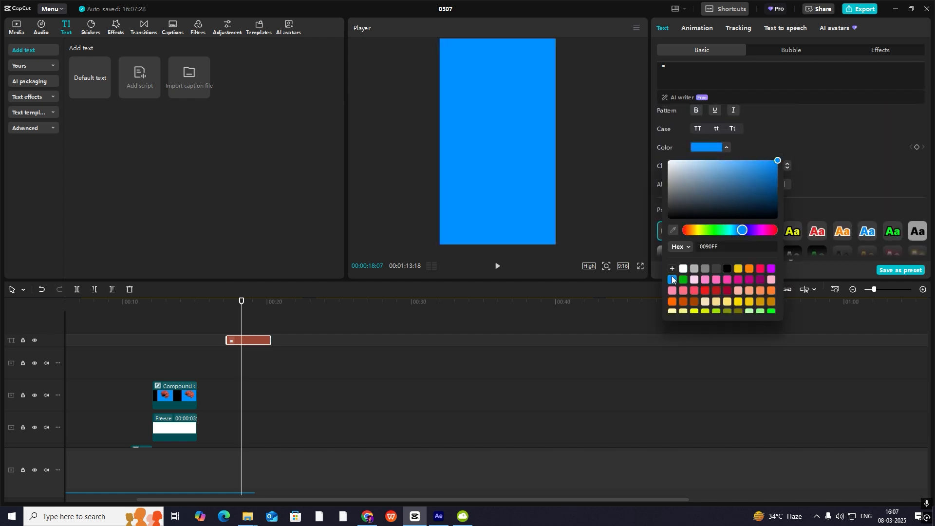
{"action": "left_click", "coordinate": [237, 327]}
{"action": "left_click", "coordinate": [248, 339]}
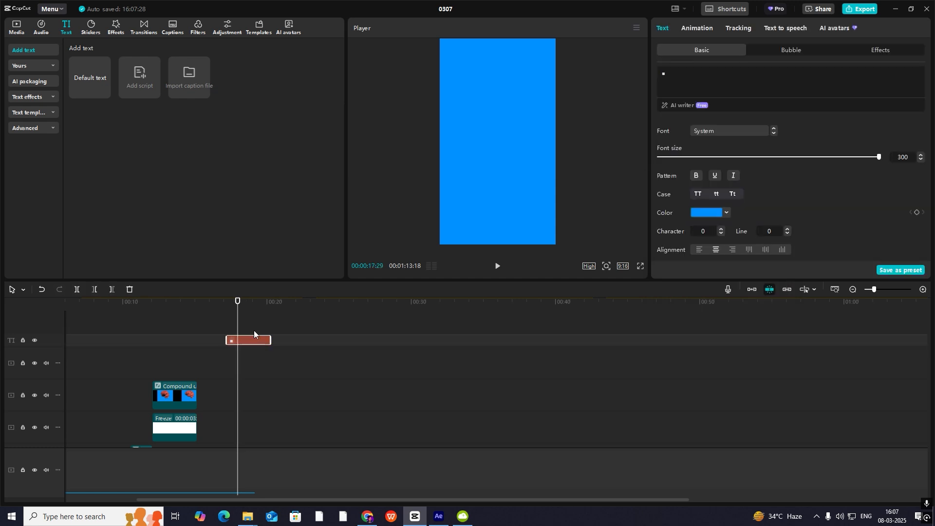
{"action": "key", "text": "alt+g"}
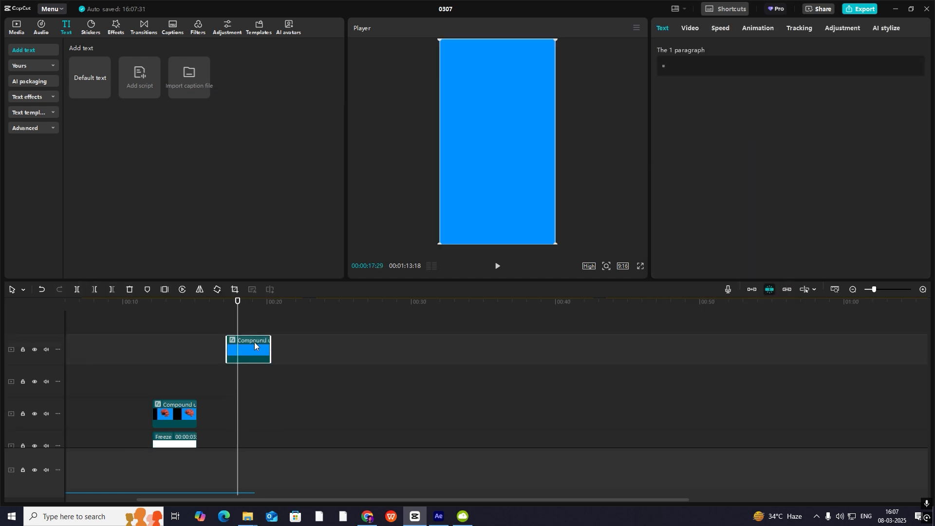
{"action": "key", "text": "ctrl+z"}
Duplicate the blue square text onto a track above it and color the copy white FFFFFF.
{"action": "left_click_drag", "start_coordinate": [257, 342], "coordinate": [264, 327], "text": "alt"}
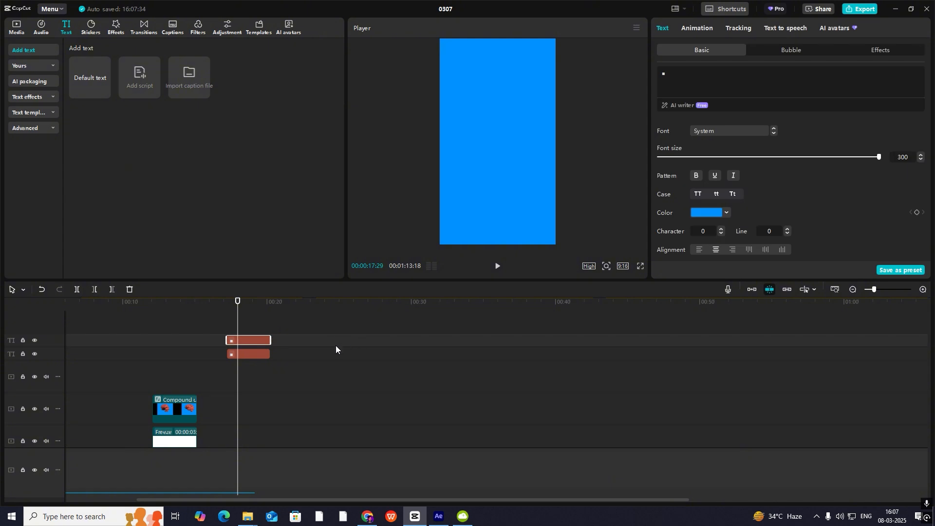
{"action": "key", "text": "alt+g"}
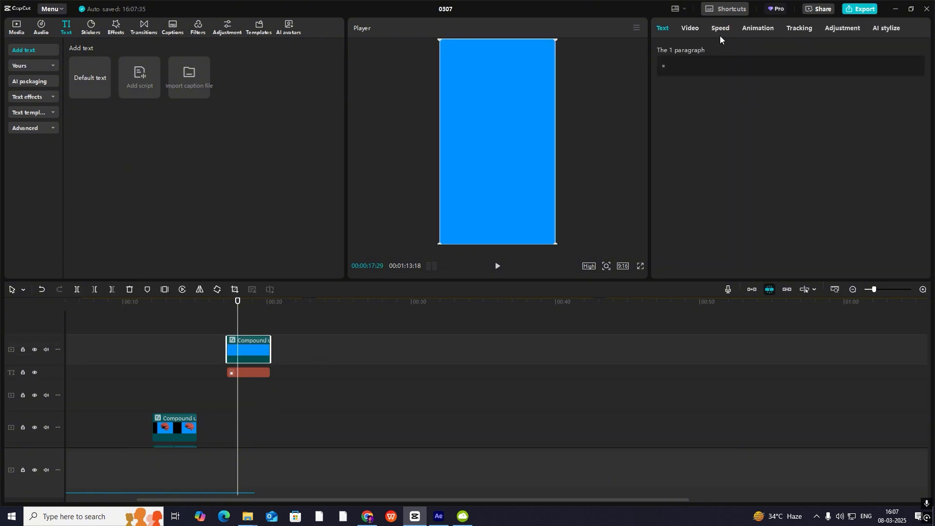
{"action": "right_click", "coordinate": [265, 349]}
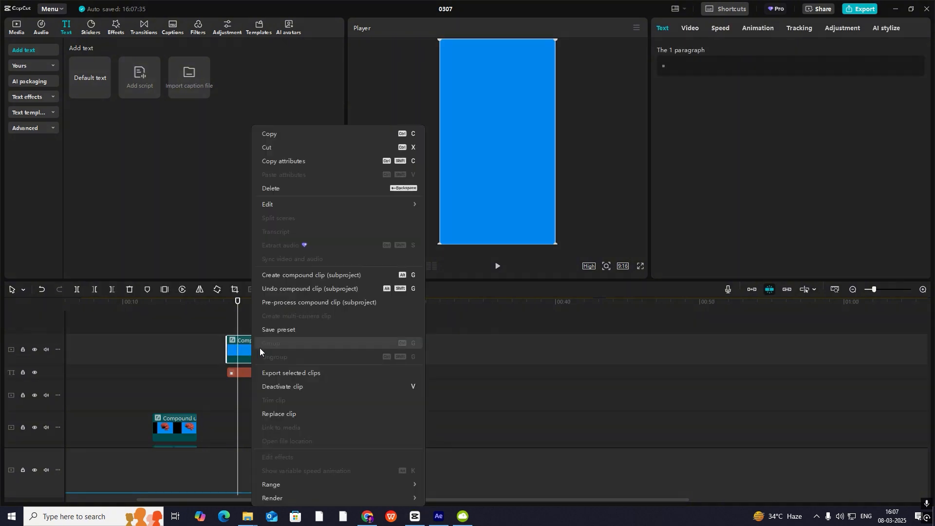
{"action": "left_click", "coordinate": [287, 288]}
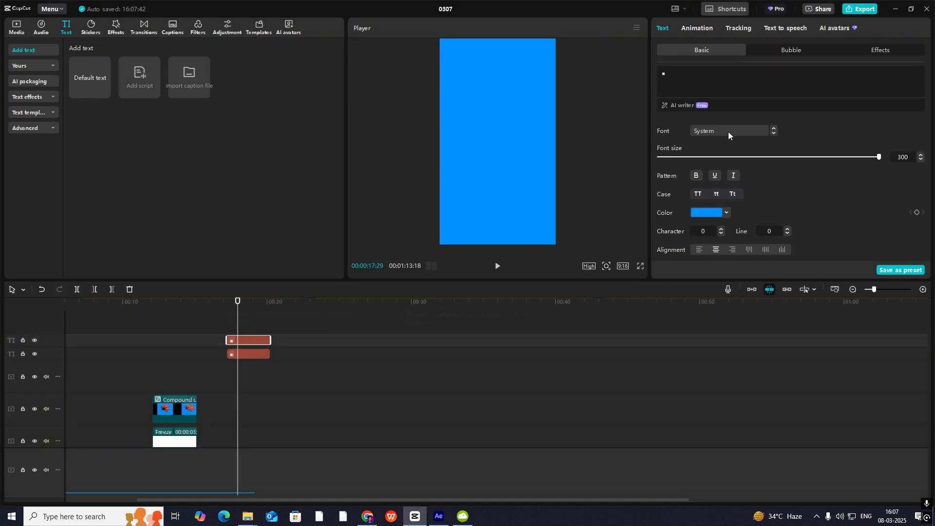
{"action": "left_click", "coordinate": [709, 215]}
{"action": "left_click_drag", "start_coordinate": [699, 255], "coordinate": [511, 127]}
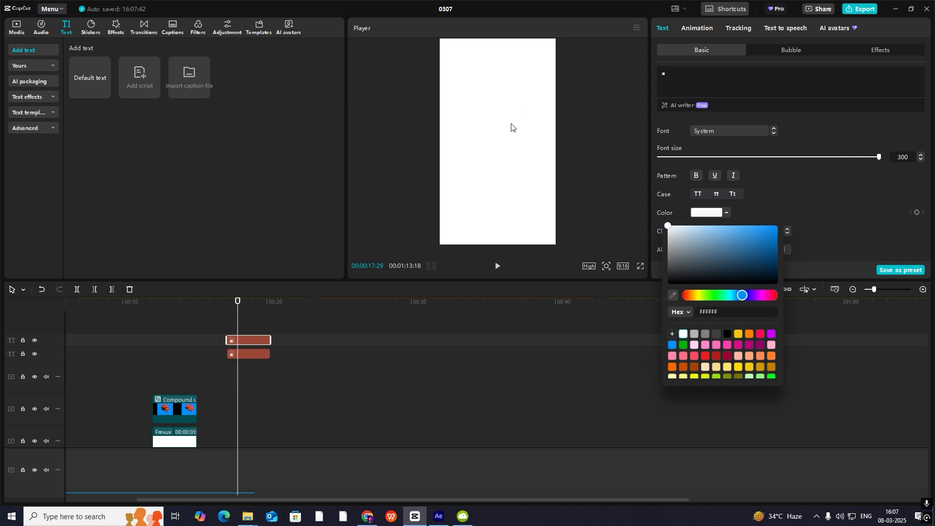
Turn the white square into a compound clip and apply a Filmstrip mask to it.
{"action": "left_click", "coordinate": [254, 342]}
{"action": "key", "text": "alt+g"}
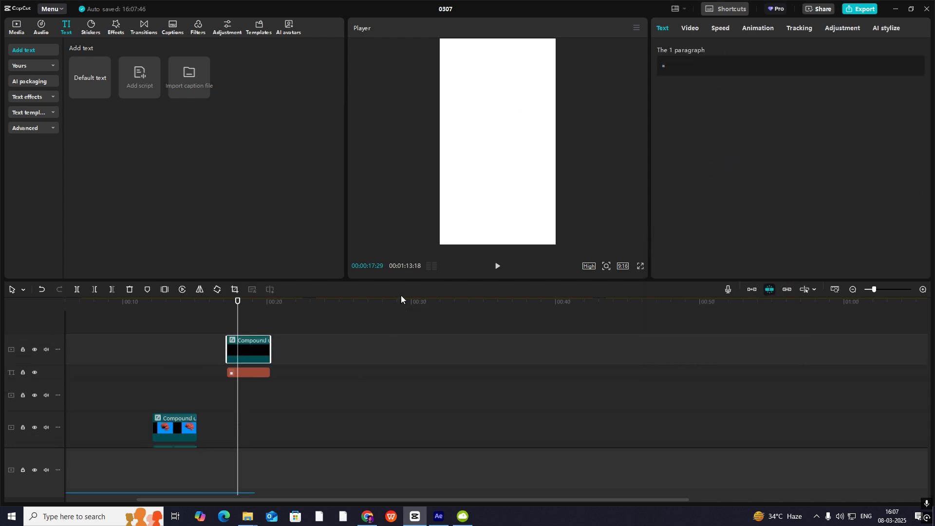
{"action": "left_click", "coordinate": [818, 50]}
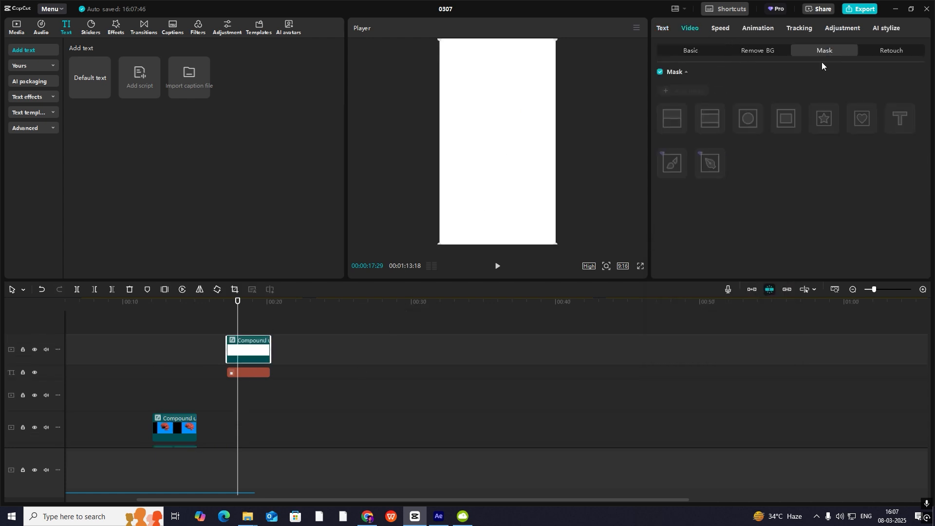
{"action": "left_click", "coordinate": [686, 93]}
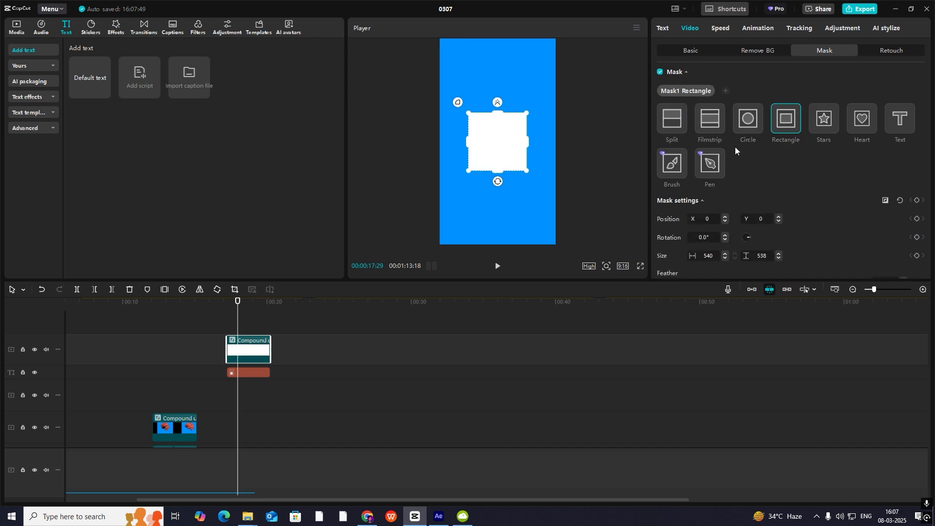
{"action": "left_click", "coordinate": [710, 122]}
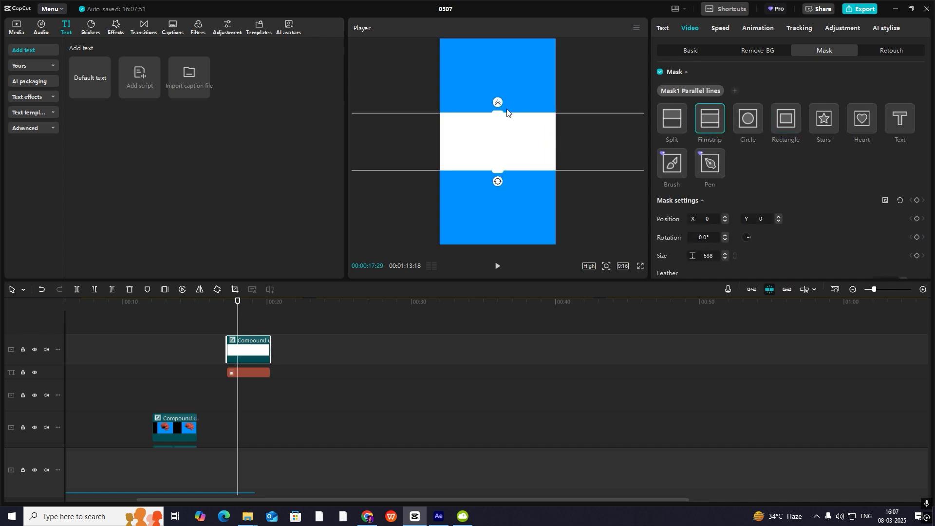
Feather the Filmstrip mask, rotate it to about -37° and reposition it as a soft diagonal highlight across the frame.
{"action": "left_click_drag", "start_coordinate": [497, 102], "coordinate": [497, 78]}
{"action": "left_click_drag", "start_coordinate": [498, 182], "coordinate": [521, 174]}
{"action": "left_click_drag", "start_coordinate": [477, 118], "coordinate": [468, 114]}
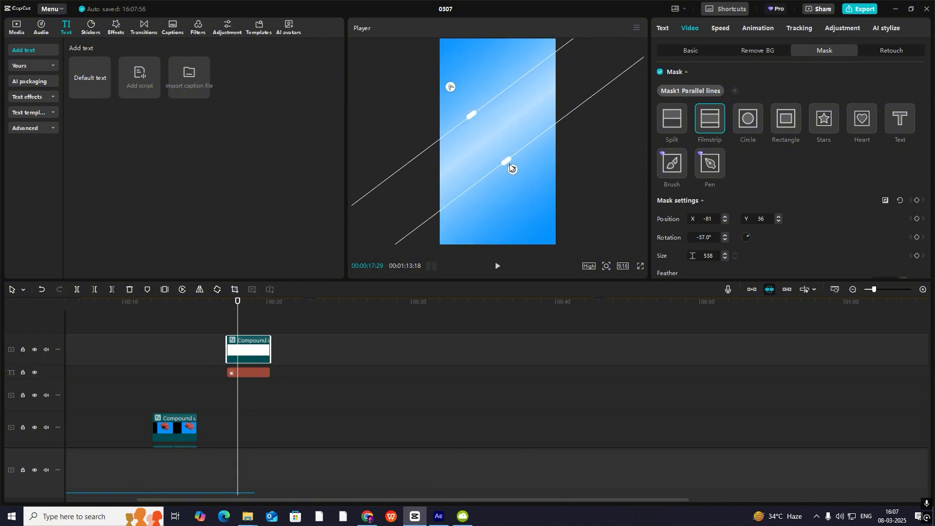
{"action": "left_click_drag", "start_coordinate": [510, 165], "coordinate": [520, 172]}
Combine the masked white clip and the blue square text into one compound clip.
{"action": "left_click", "coordinate": [690, 51]}
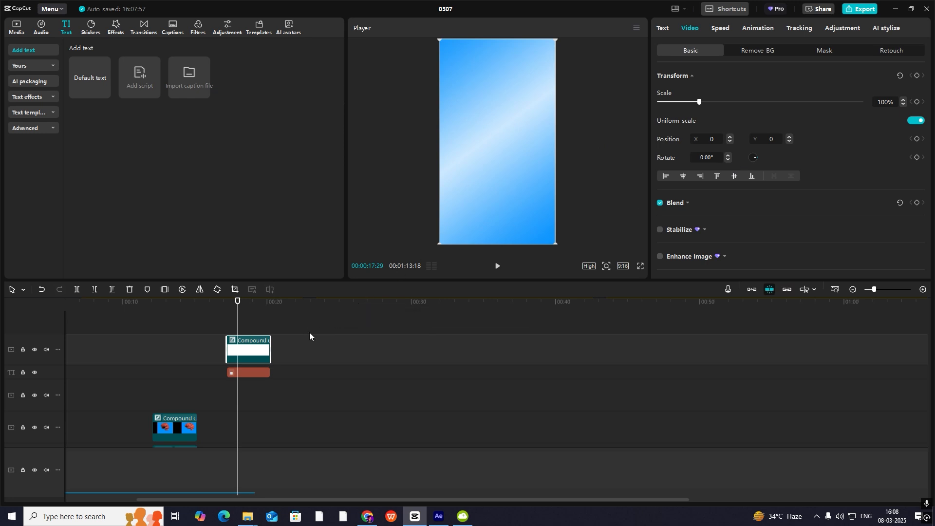
{"action": "left_click_drag", "start_coordinate": [308, 323], "coordinate": [226, 396]}
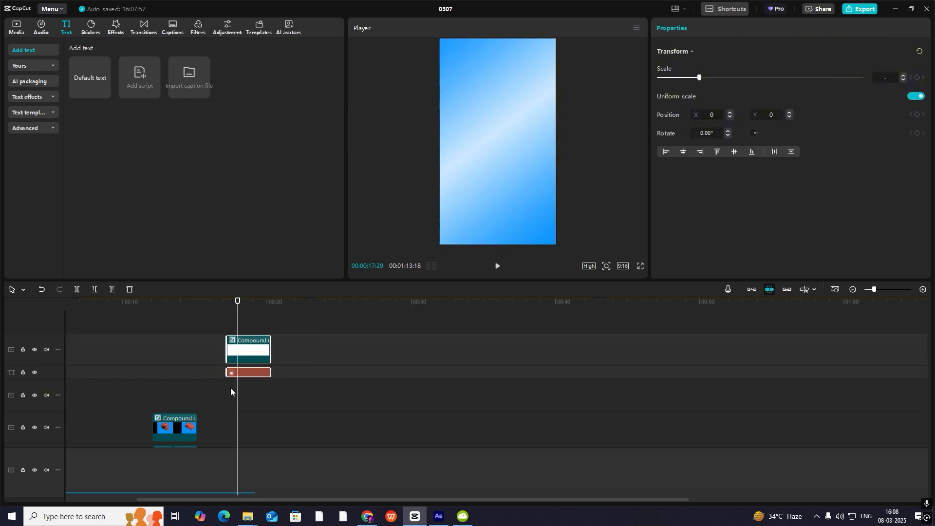
{"action": "key", "text": "alt+g"}
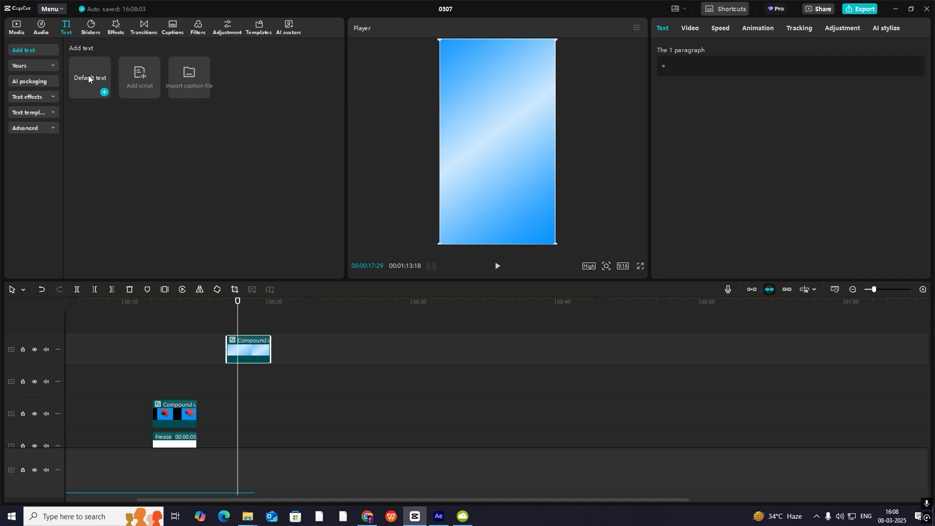
Add a text layer above the gradient compound clip and replace its default text with the ▶ triangle symbol.
{"action": "left_click_drag", "start_coordinate": [89, 75], "coordinate": [230, 326]}
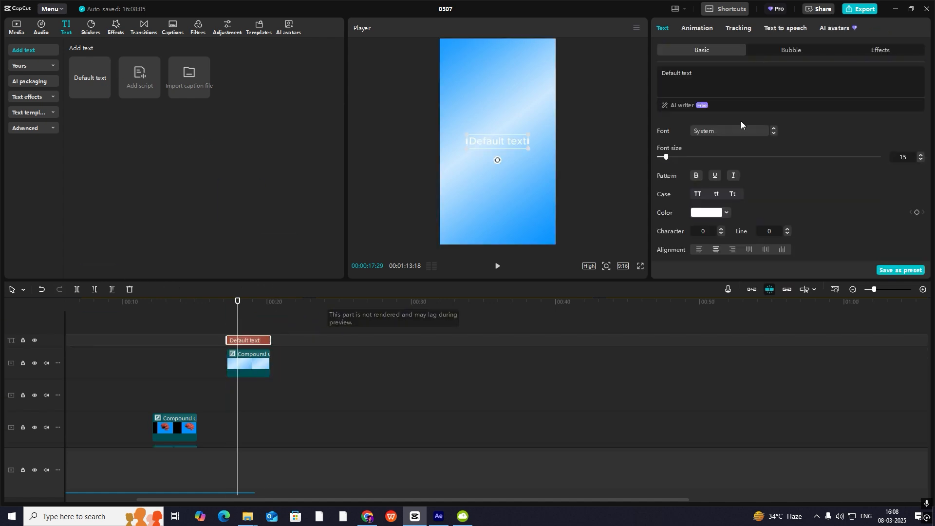
{"action": "left_click", "coordinate": [734, 75]}
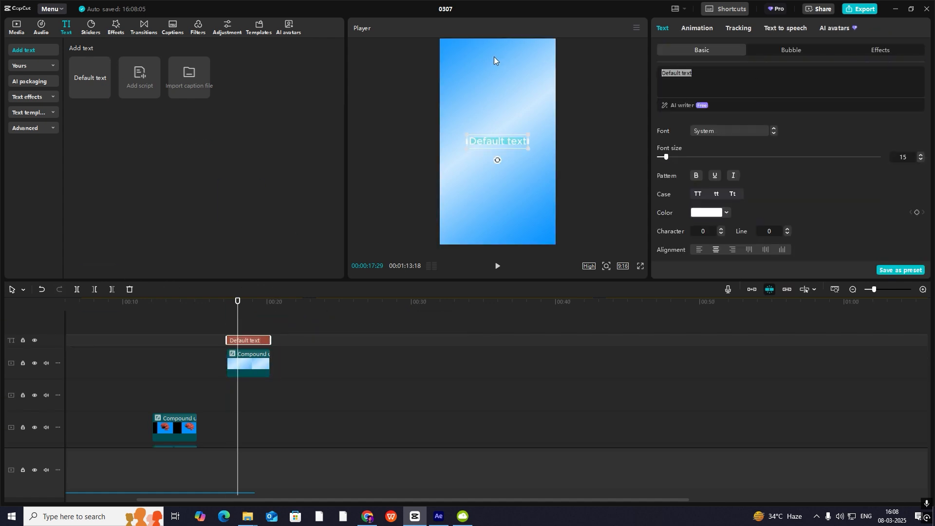
{"action": "key", "text": "super+period"}
{"action": "left_click", "coordinate": [717, 112]}
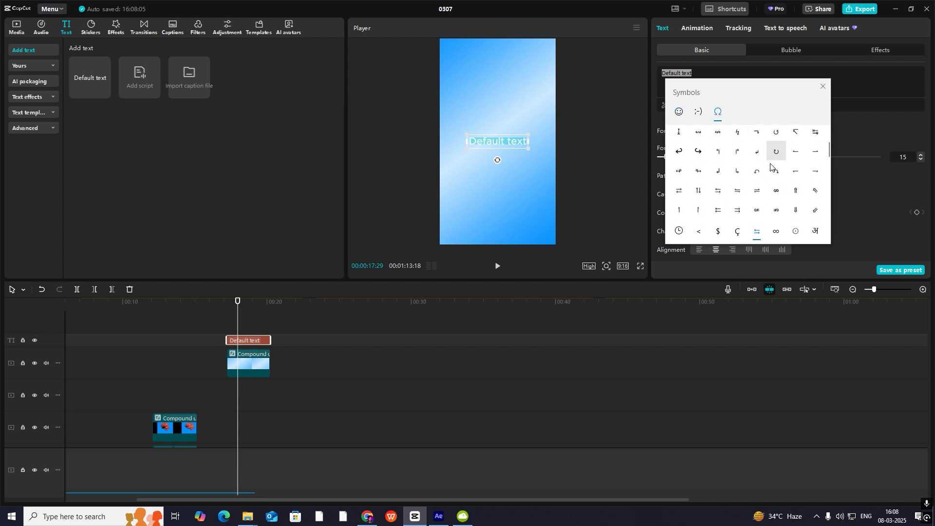
{"action": "scroll", "coordinate": [775, 185], "scroll_direction": "down", "scroll_amount": 1}
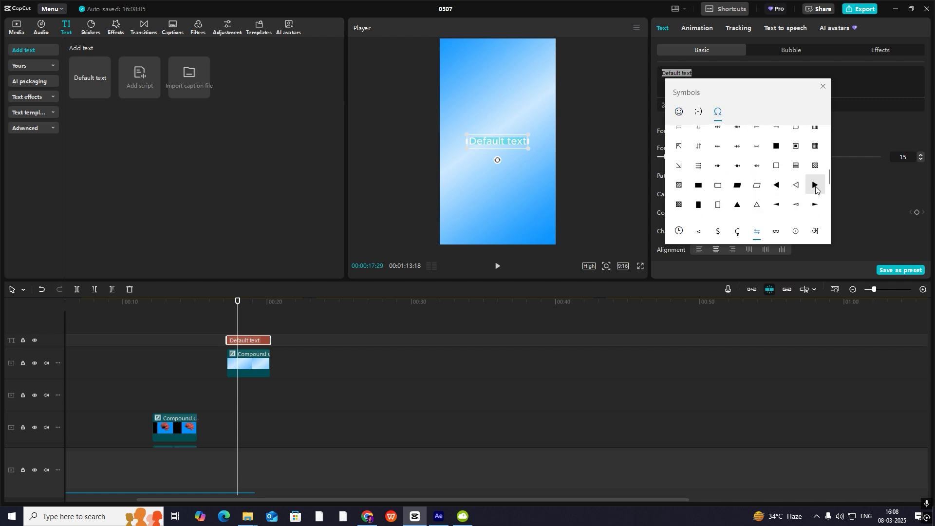
{"action": "left_click", "coordinate": [816, 189]}
{"action": "left_click", "coordinate": [498, 139]}
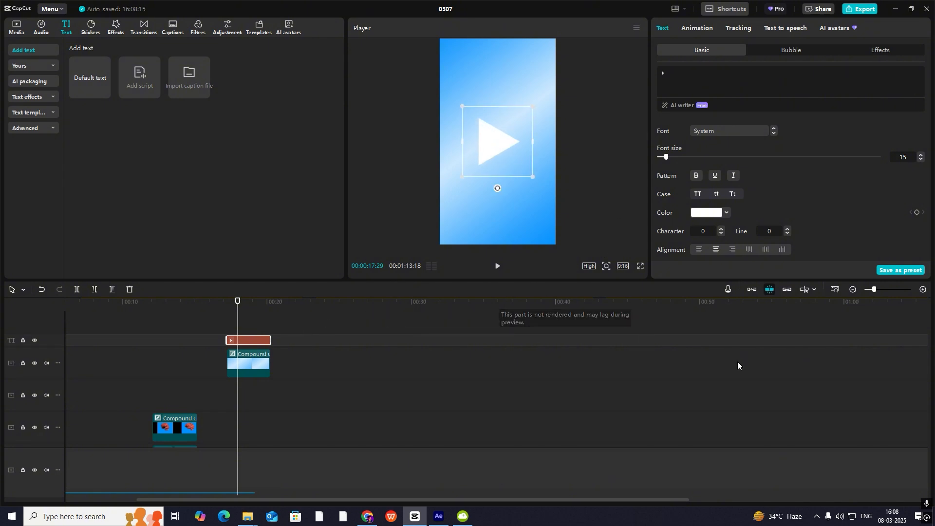
Check the blue play cards in the reference video and break the gradient compound clip back into its separate layers.
{"action": "scroll", "coordinate": [734, 383], "scroll_direction": "down", "scroll_amount": 3}
{"action": "left_click_drag", "start_coordinate": [637, 387], "coordinate": [544, 386]}
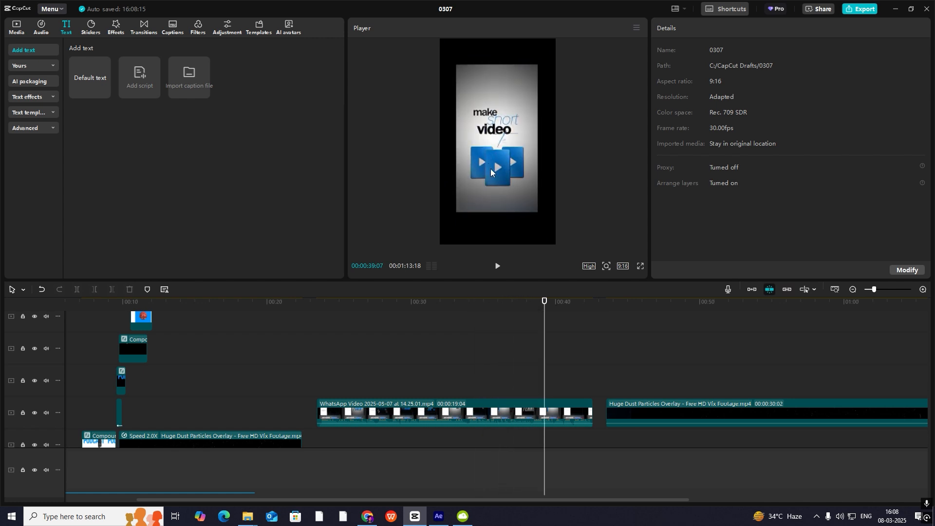
{"action": "left_click_drag", "start_coordinate": [546, 340], "coordinate": [287, 308]}
{"action": "scroll", "coordinate": [269, 329], "scroll_direction": "up", "scroll_amount": 5}
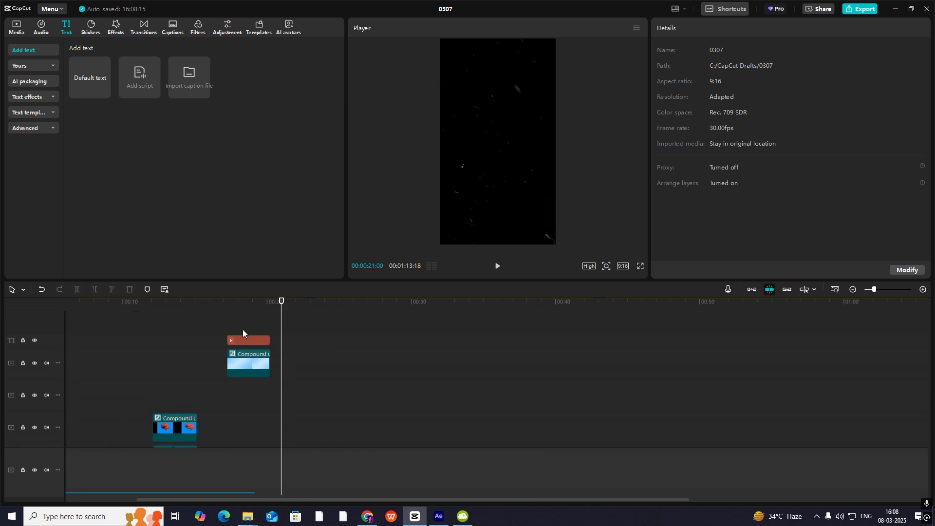
{"action": "left_click_drag", "start_coordinate": [243, 331], "coordinate": [250, 335]}
{"action": "left_click", "coordinate": [256, 363]}
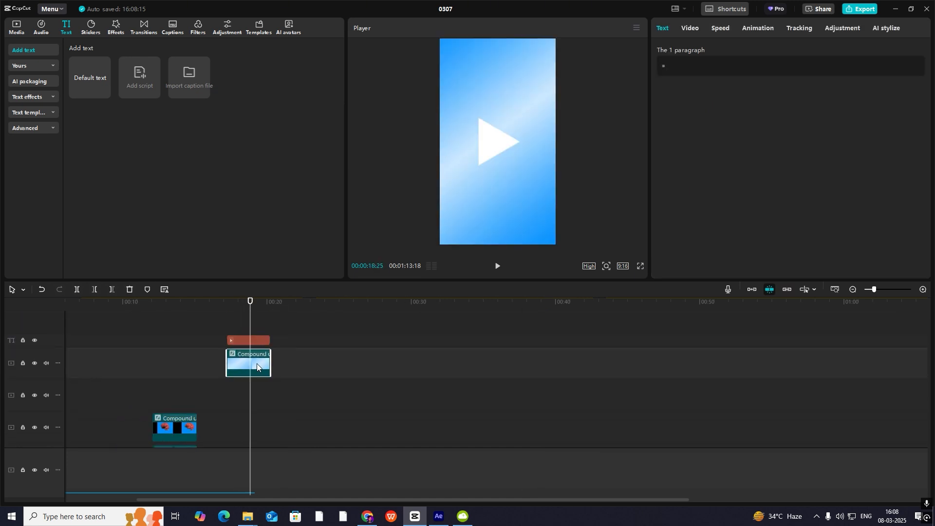
{"action": "right_click", "coordinate": [252, 360]}
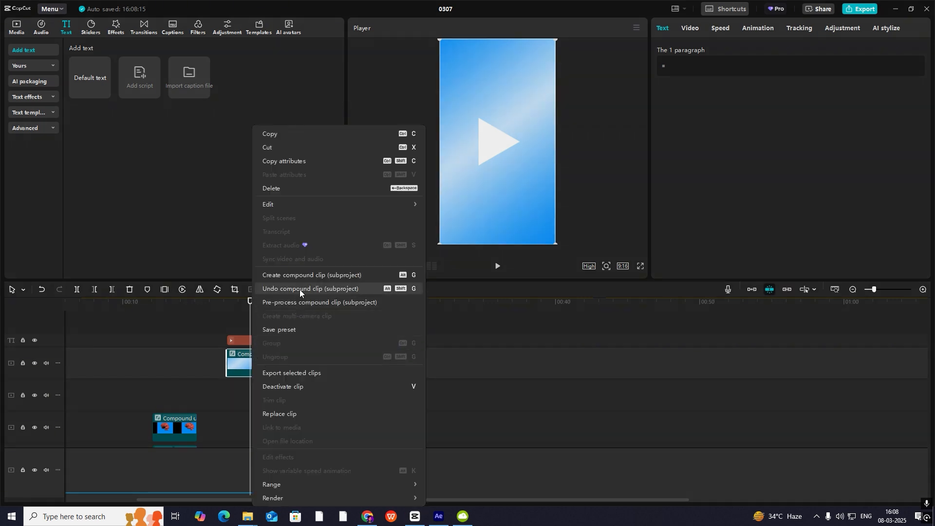
{"action": "left_click", "coordinate": [299, 289]}
Move the white clip's Filmstrip mask to about X 240, Y -490 so the highlight crosses the card's lower right.
{"action": "left_click", "coordinate": [254, 374]}
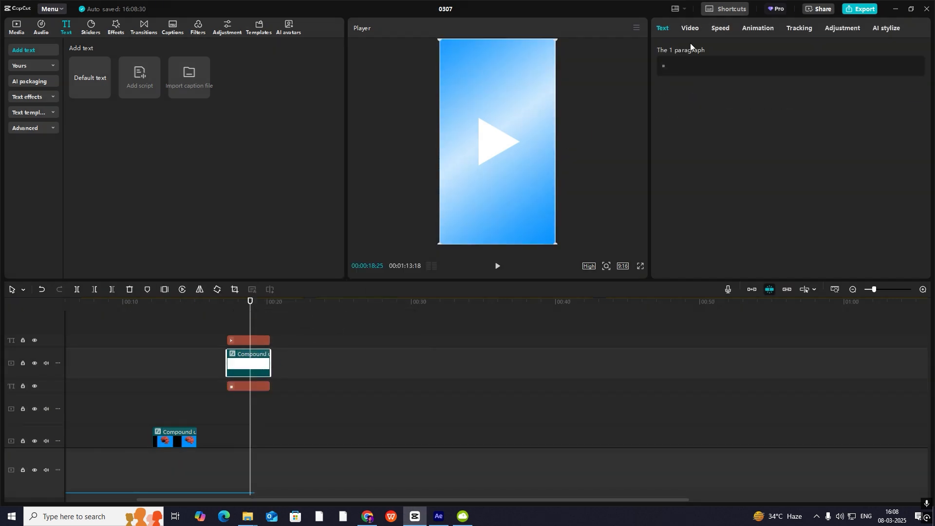
{"action": "left_click", "coordinate": [690, 28]}
{"action": "left_click", "coordinate": [804, 50]}
{"action": "left_click_drag", "start_coordinate": [521, 123], "coordinate": [554, 181]}
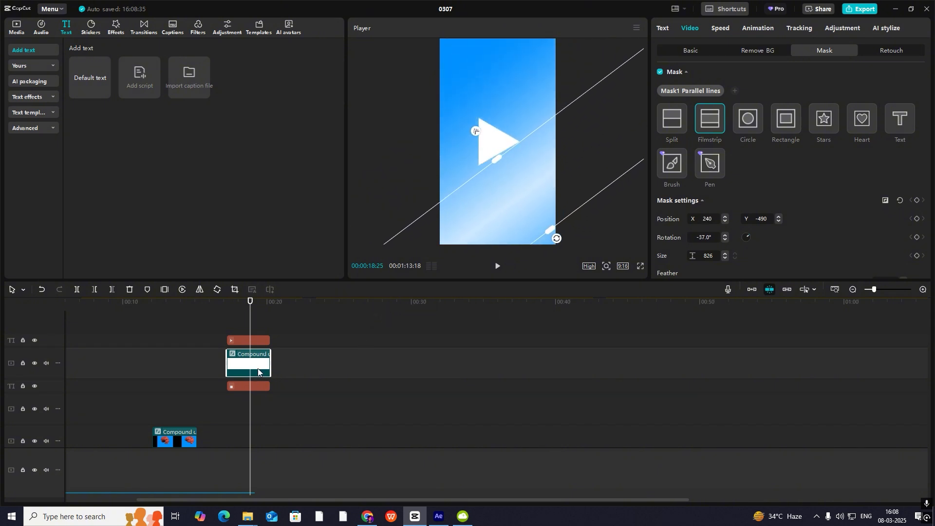
Duplicate the masked white clip onto a track above and shift the copy's mask highlight toward the card's upper-left corner.
{"action": "left_click_drag", "start_coordinate": [258, 368], "coordinate": [259, 356]}
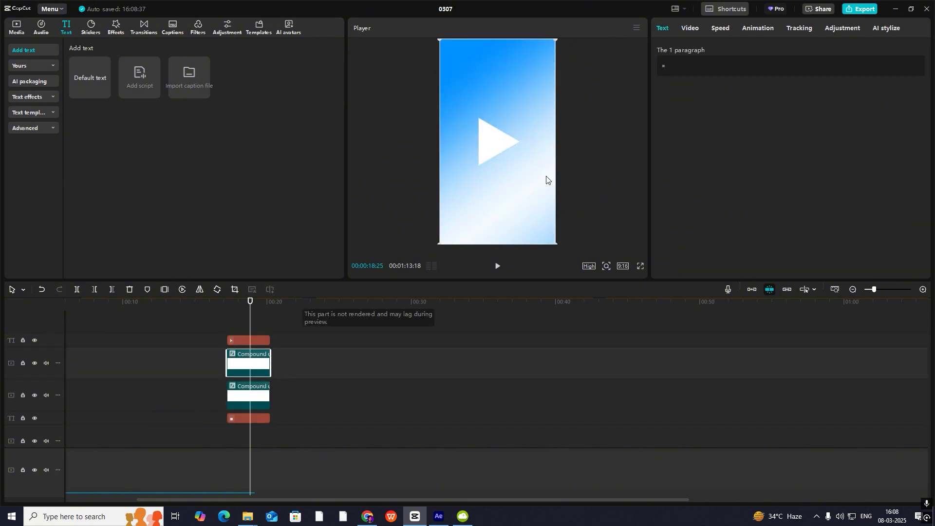
{"action": "left_click", "coordinate": [697, 28]}
{"action": "left_click_drag", "start_coordinate": [560, 120], "coordinate": [478, 50]}
{"action": "left_click_drag", "start_coordinate": [466, 110], "coordinate": [475, 112]}
{"action": "left_click_drag", "start_coordinate": [450, 116], "coordinate": [450, 95]}
{"action": "left_click", "coordinate": [251, 379]}
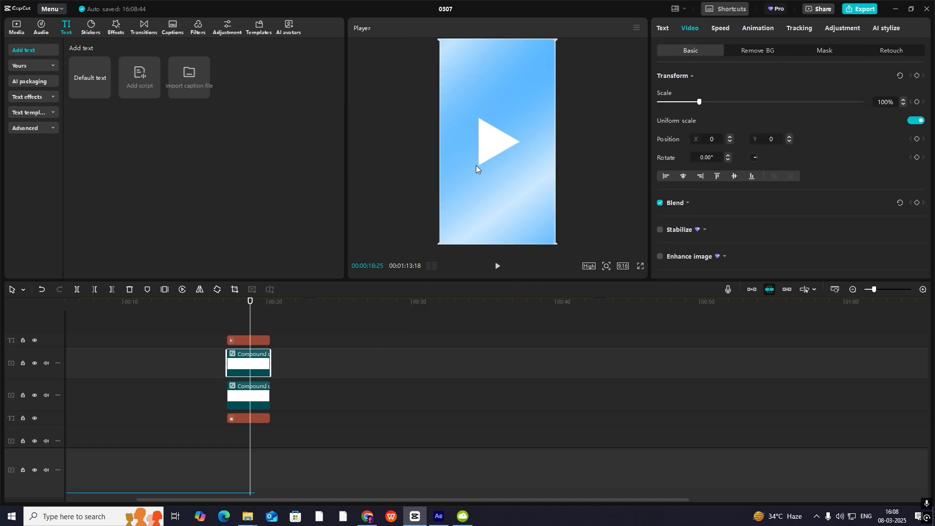
Combine the play triangle, both masked white clips and the blue square into one compound clip and scale it to about half the frame.
{"action": "left_click_drag", "start_coordinate": [309, 319], "coordinate": [231, 429]}
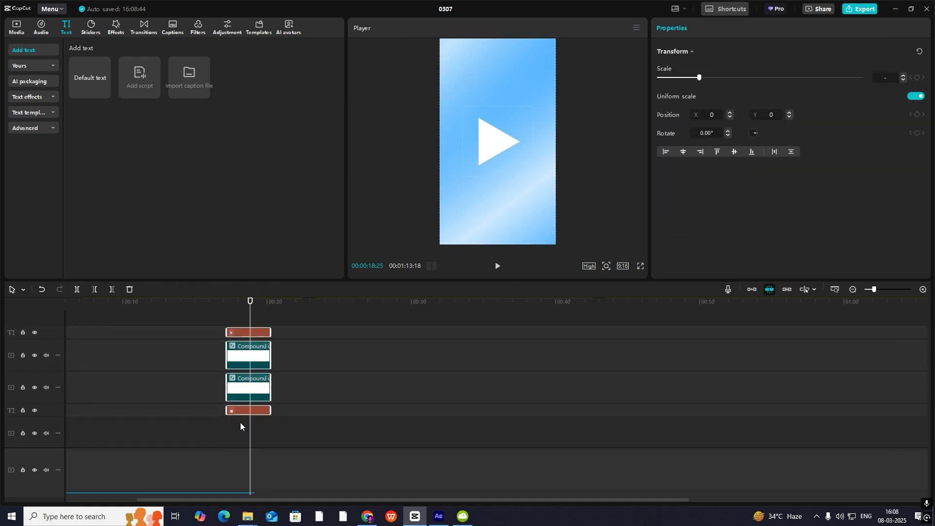
{"action": "key", "text": "alt+g"}
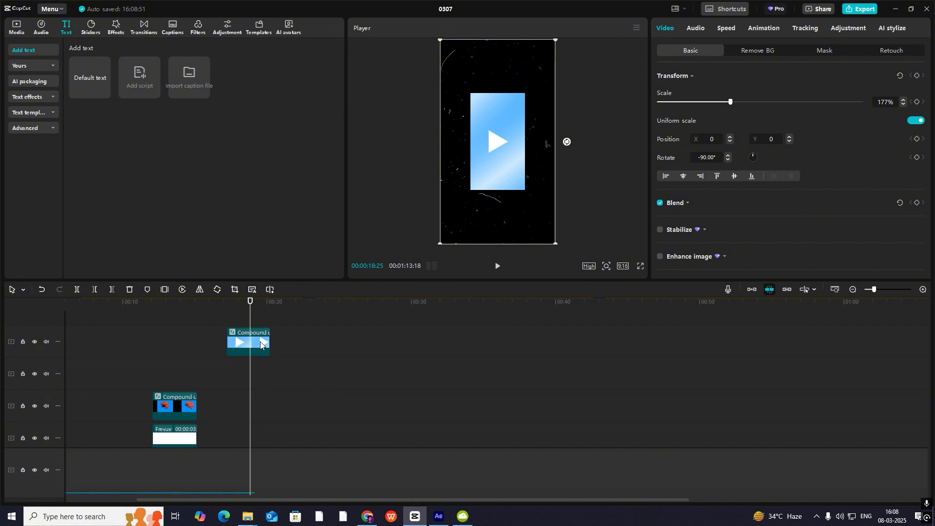
Scrub the reference video around 00:00:39:24 to examine how the dark bar splits the blue play cards.
{"action": "scroll", "coordinate": [685, 373], "scroll_direction": "down", "scroll_amount": 5}
{"action": "left_click", "coordinate": [636, 370]}
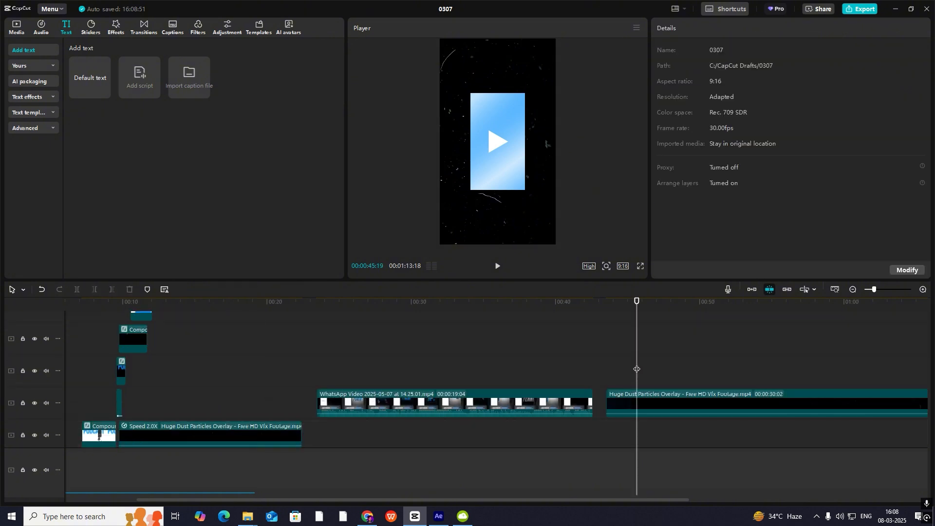
{"action": "left_click_drag", "start_coordinate": [636, 370], "coordinate": [554, 382]}
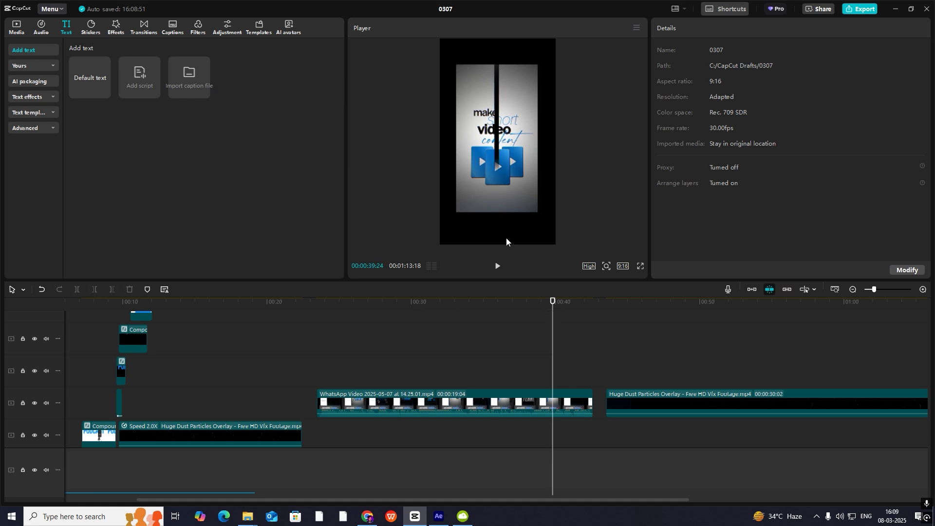
{"action": "left_click_drag", "start_coordinate": [553, 349], "coordinate": [245, 312]}
{"action": "scroll", "coordinate": [235, 314], "scroll_direction": "up", "scroll_amount": 2}
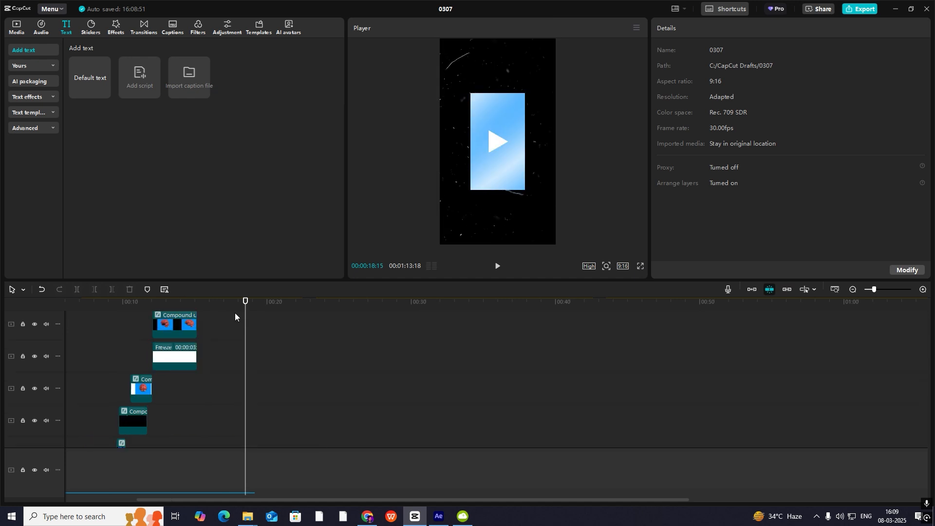
{"action": "scroll", "coordinate": [263, 340], "scroll_direction": "up", "scroll_amount": 3}
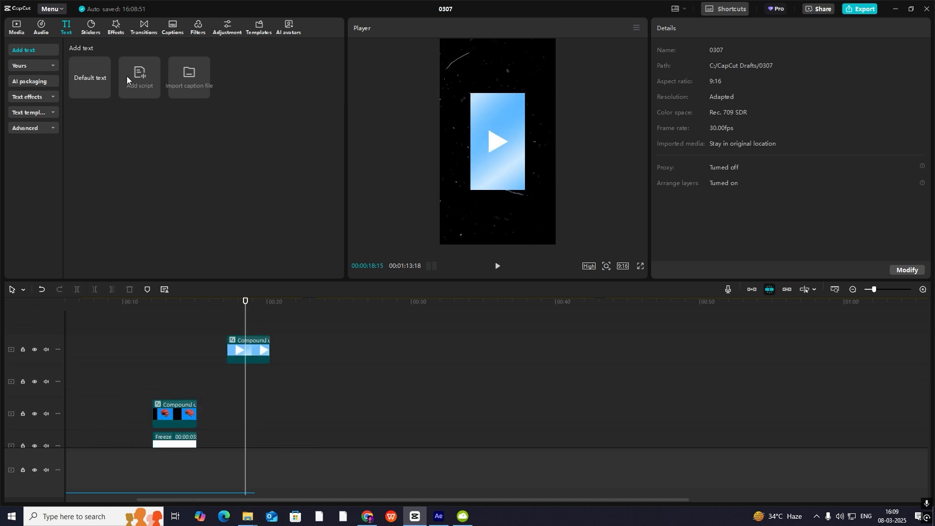
{"action": "left_click_drag", "start_coordinate": [103, 88], "coordinate": [232, 322]}
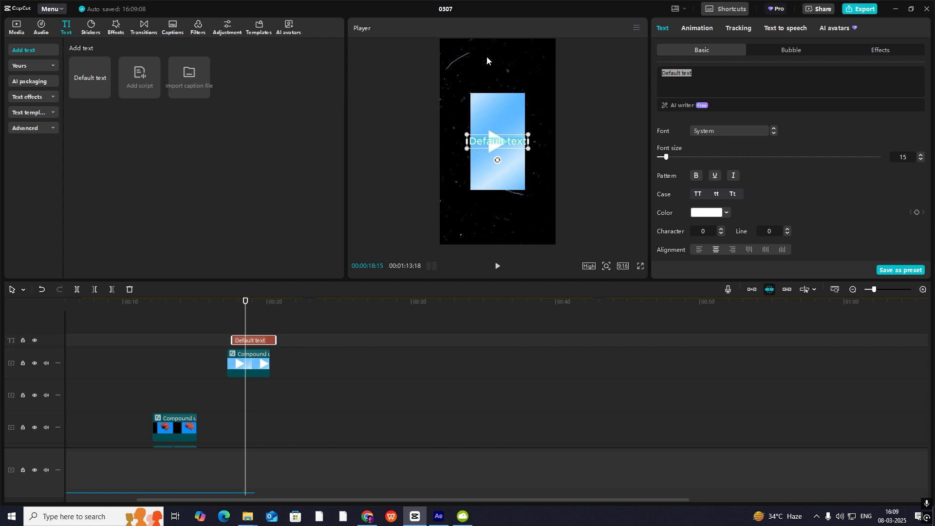
{"action": "key", "text": "BackSpace"}
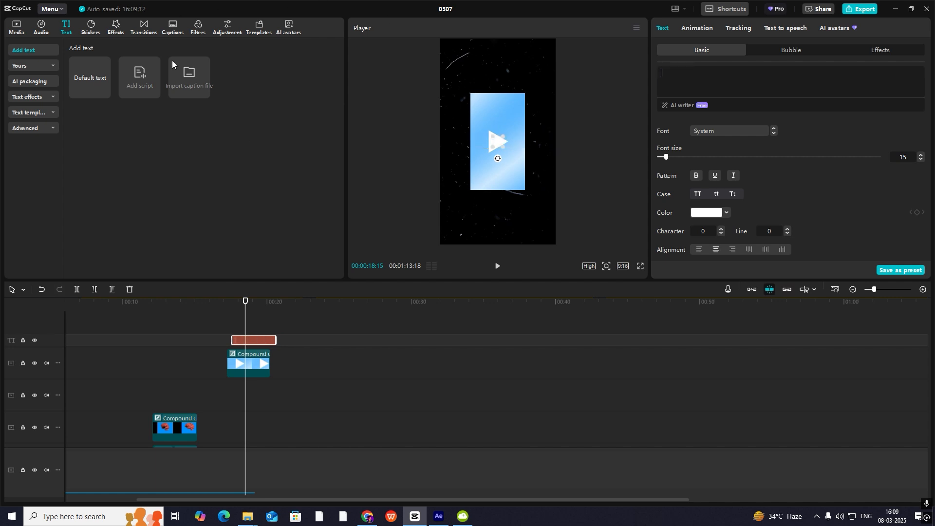
{"action": "left_click", "coordinate": [17, 26]}
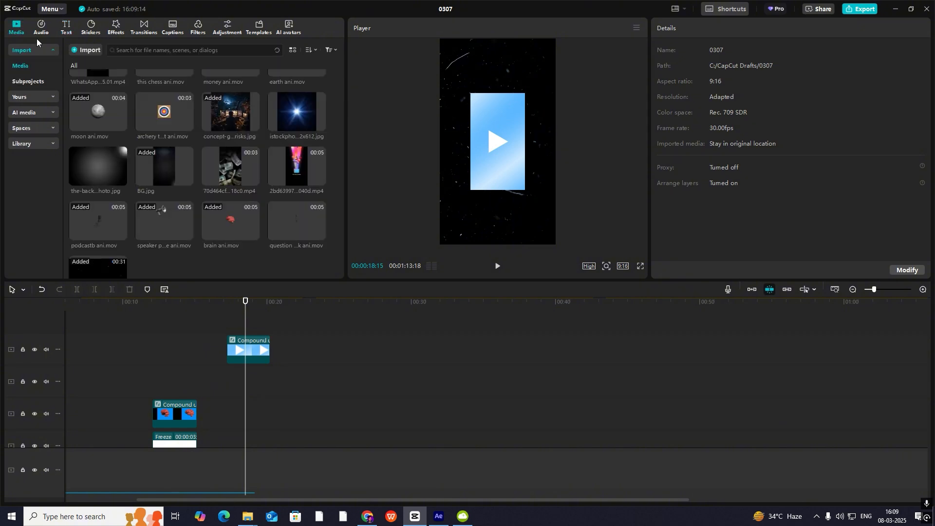
Place the black library clip above the play card, rotate it 90° and enlarge it to fill the vertical frame.
{"action": "left_click", "coordinate": [40, 144]}
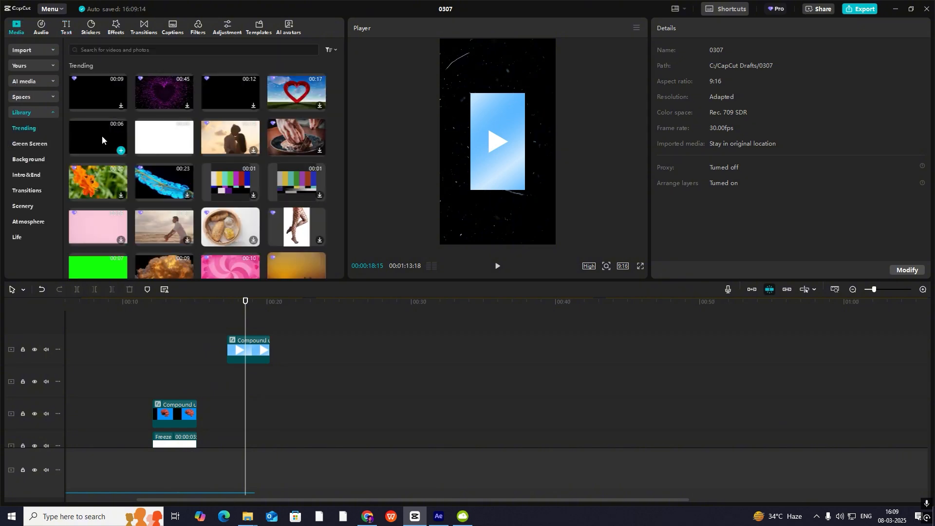
{"action": "left_click_drag", "start_coordinate": [101, 135], "coordinate": [243, 331]}
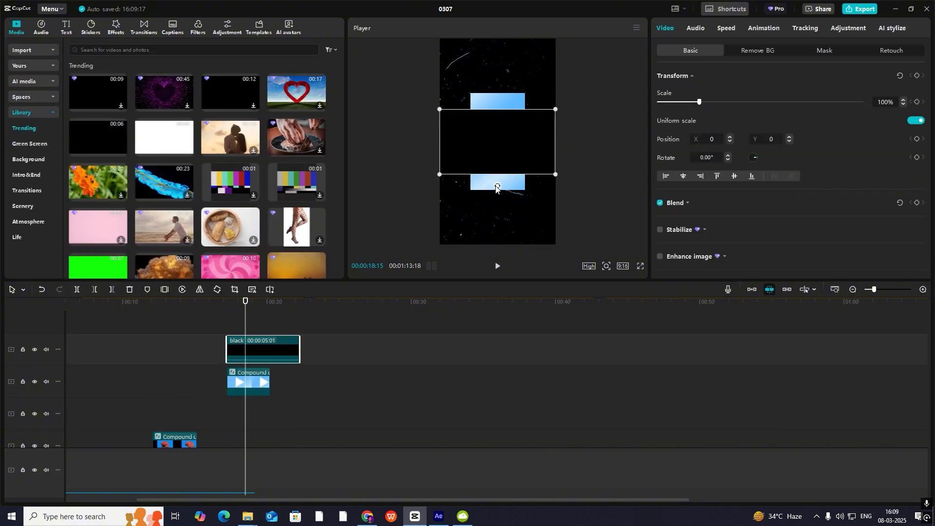
{"action": "left_click_drag", "start_coordinate": [505, 189], "coordinate": [550, 145]}
{"action": "left_click_drag", "start_coordinate": [532, 200], "coordinate": [584, 251]}
Add a Filmstrip mask to the black clip and narrow it to size 40 as a thin vertical bar.
{"action": "left_click", "coordinate": [836, 48]}
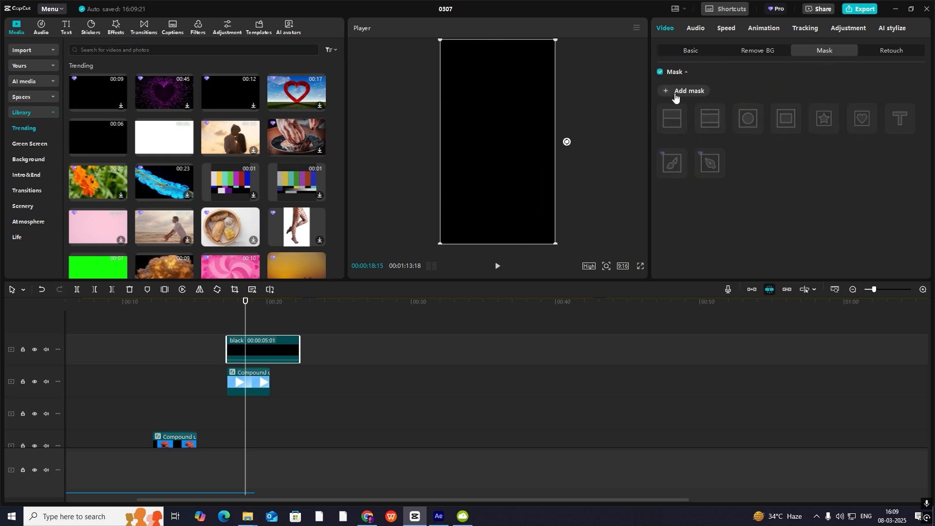
{"action": "left_click", "coordinate": [677, 92]}
{"action": "left_click", "coordinate": [713, 126]}
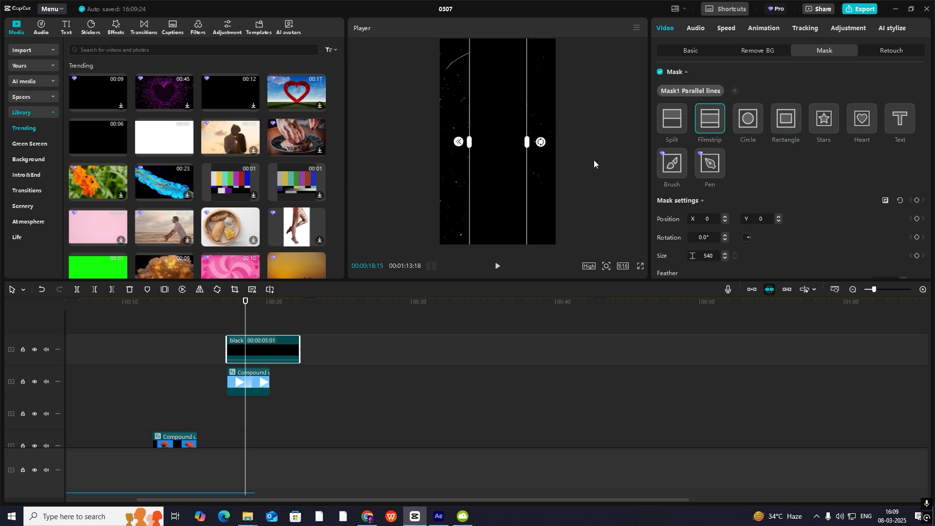
{"action": "mouse_move", "coordinate": [527, 142]}
{"action": "left_mouse_down"}
{"action": "mouse_move", "coordinate": [507, 144]}
{"action": "mouse_move", "coordinate": [515, 149]}
{"action": "left_mouse_up"}
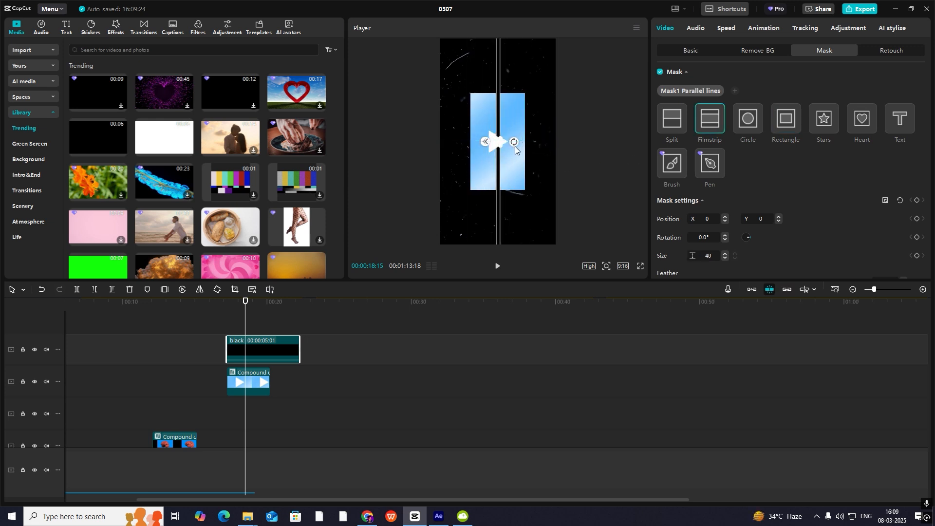
Keyframe the Filmstrip mask at 00:00:18:15, and at 00:00:19:26 widen it far beyond the frame to a size of about 6026.
{"action": "left_click", "coordinate": [917, 202]}
{"action": "left_click_drag", "start_coordinate": [241, 322], "coordinate": [265, 320]}
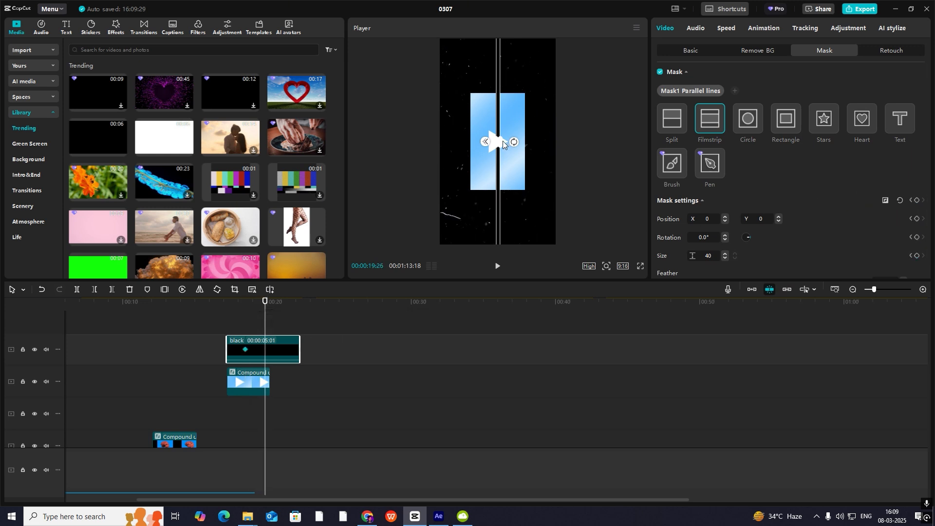
{"action": "left_click_drag", "start_coordinate": [501, 142], "coordinate": [682, 155]}
Move the wide-mask keyframe to about 00:00:21:15 and play back the bar's expansion over the play card.
{"action": "left_click", "coordinate": [240, 323]}
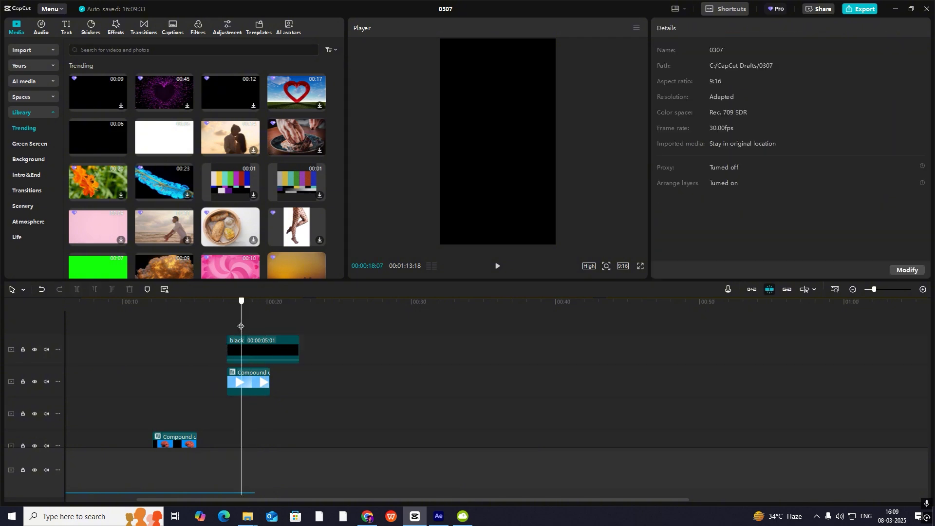
{"action": "left_click_drag", "start_coordinate": [241, 323], "coordinate": [285, 352]}
{"action": "left_click", "coordinate": [256, 349]}
{"action": "left_click", "coordinate": [248, 323]}
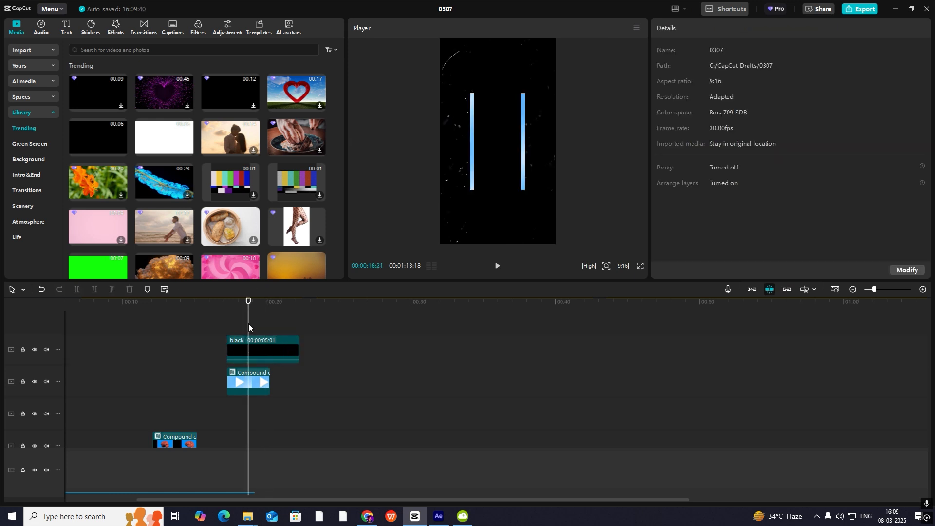
{"action": "key", "text": "space"}
{"action": "left_click_drag", "start_coordinate": [249, 325], "coordinate": [263, 334]}
{"action": "key", "text": "space"}
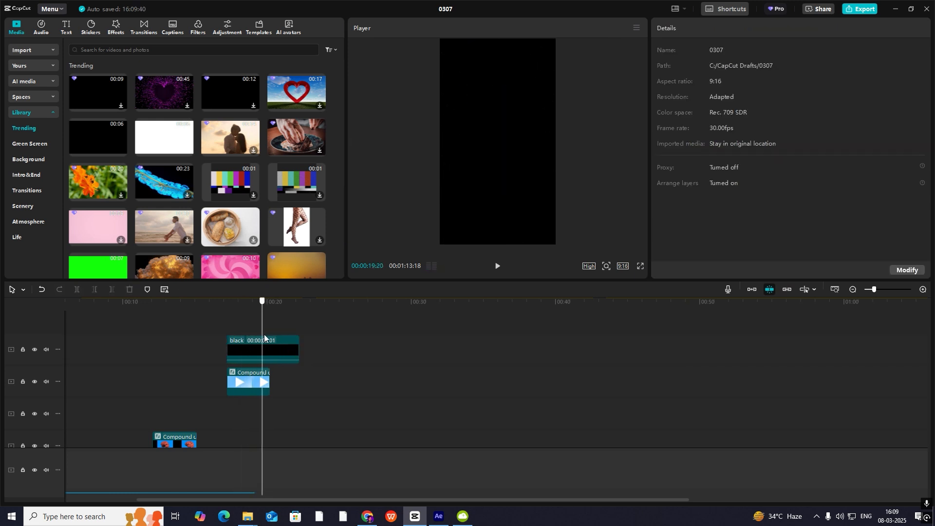
Open the black clip's mask keyframe curves and apply the Cubic Out preset to the Sizey curve.
{"action": "left_click", "coordinate": [264, 351]}
{"action": "left_click", "coordinate": [258, 351]}
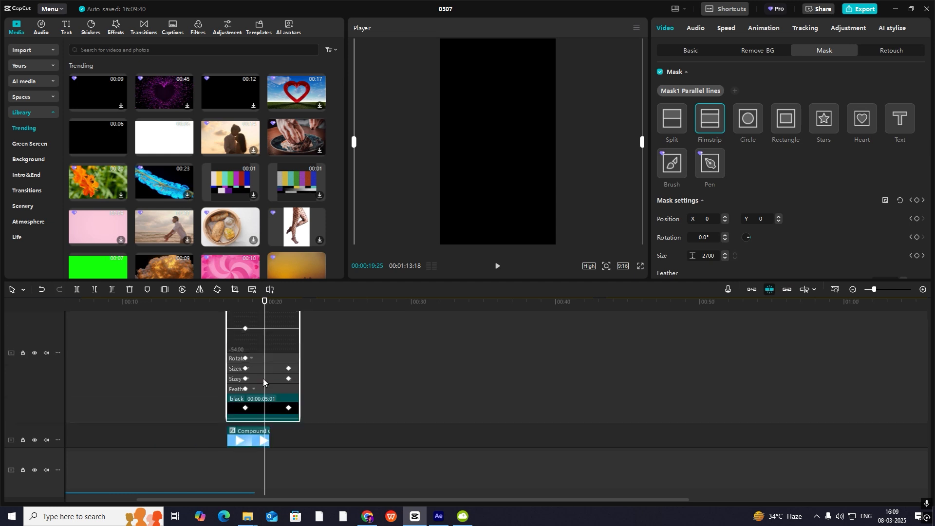
{"action": "left_click", "coordinate": [261, 388]}
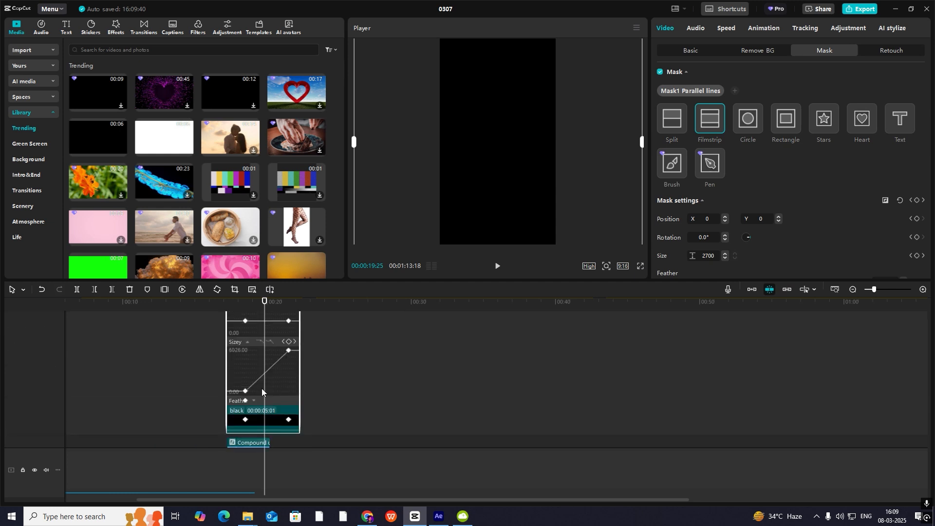
{"action": "left_click", "coordinate": [288, 350]}
{"action": "left_click", "coordinate": [923, 289]}
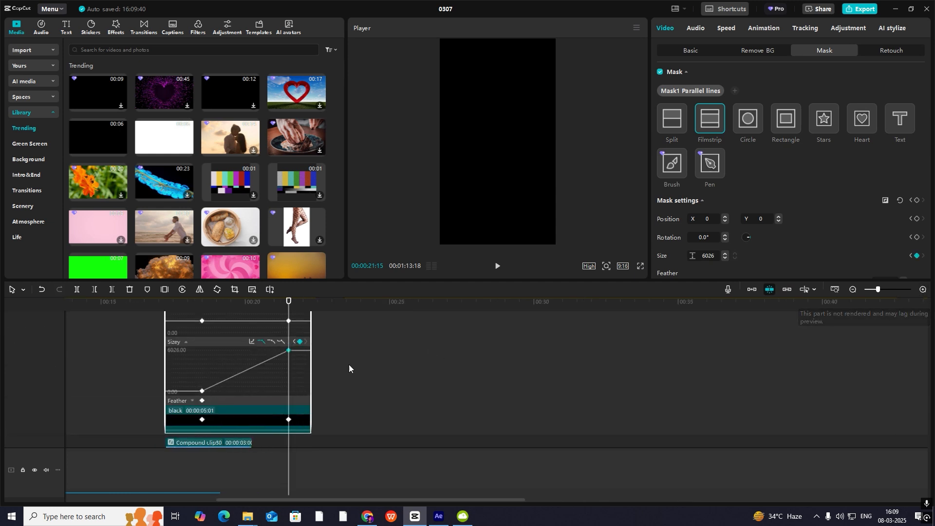
{"action": "left_click", "coordinate": [253, 341]}
{"action": "left_click", "coordinate": [420, 381]}
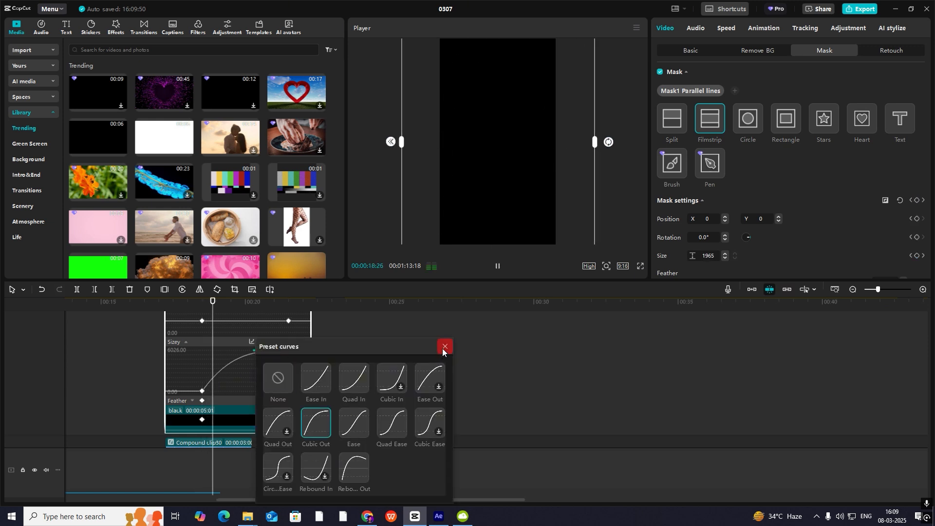
Close the curve presets and keyframe graph, and play back the black bar's eased expansion over the play card.
{"action": "left_click", "coordinate": [444, 346]}
{"action": "left_click", "coordinate": [179, 316]}
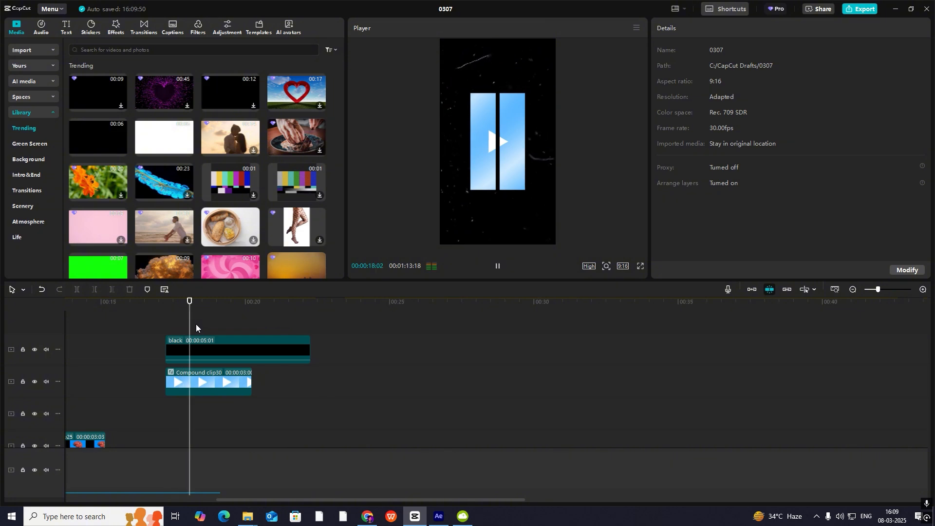
{"action": "key", "text": "space"}
Scrub the WhatsApp reference video between about 00:00:38 and 00:00:41 to examine the "make short video" scene's text and play card animation.
{"action": "left_click", "coordinate": [850, 291]}
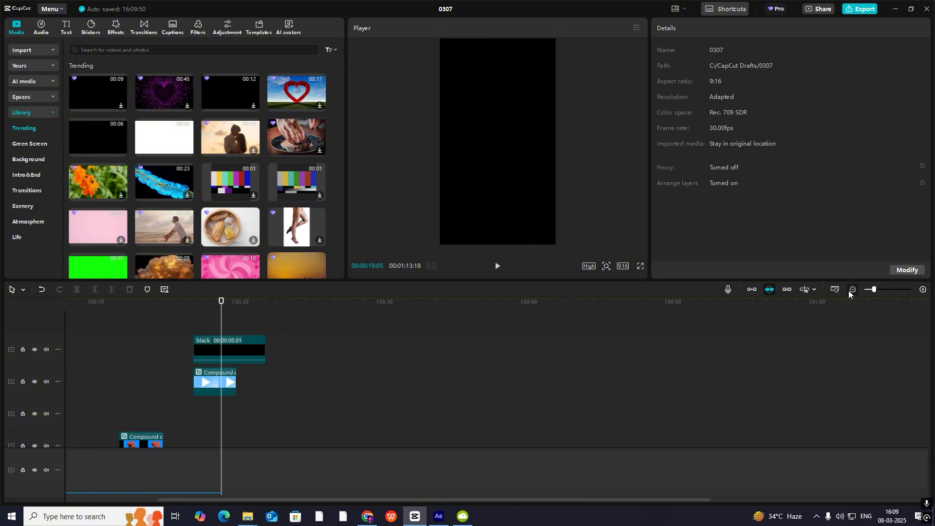
{"action": "left_click", "coordinate": [849, 291]}
{"action": "scroll", "coordinate": [566, 353], "scroll_direction": "down", "scroll_amount": 3}
{"action": "scroll", "coordinate": [565, 356], "scroll_direction": "down", "scroll_amount": 3}
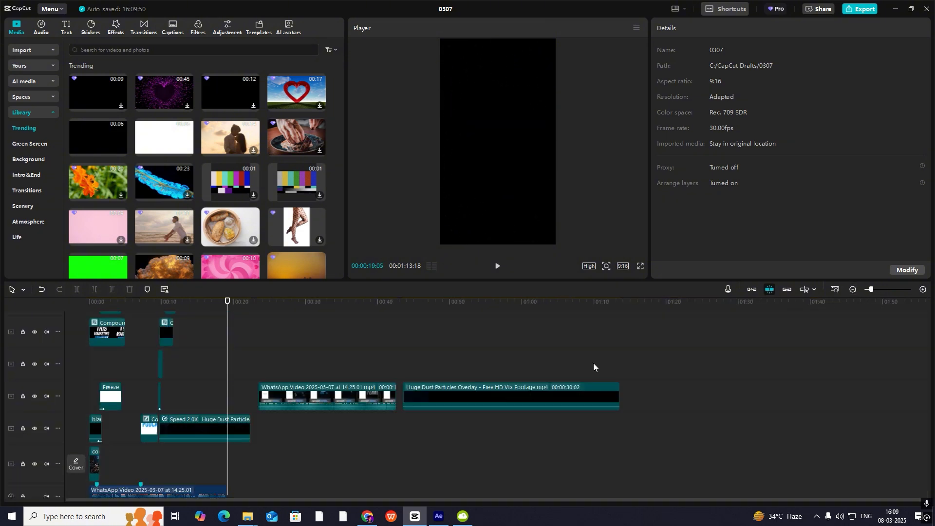
{"action": "left_click", "coordinate": [420, 331]}
{"action": "mouse_move", "coordinate": [420, 332]}
{"action": "left_mouse_down"}
{"action": "mouse_move", "coordinate": [383, 336]}
{"action": "mouse_move", "coordinate": [421, 341]}
{"action": "left_mouse_up"}
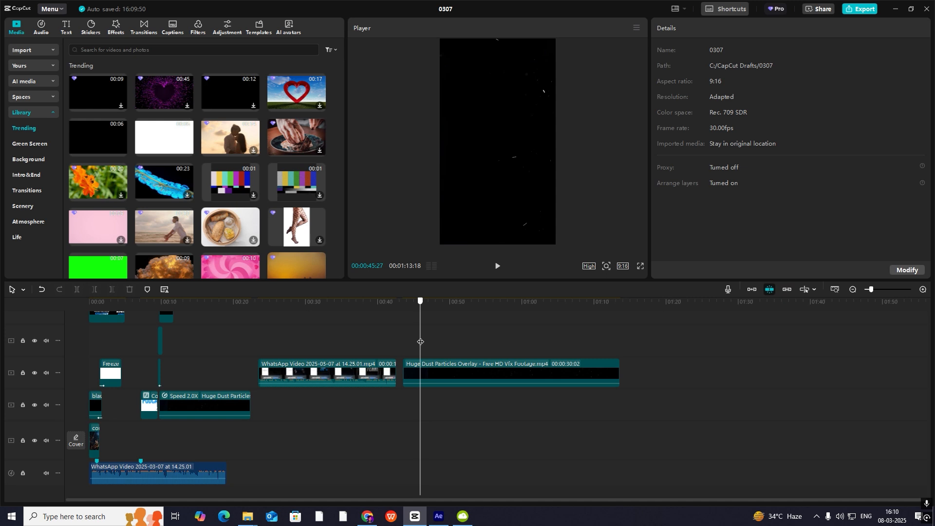
{"action": "left_click_drag", "start_coordinate": [420, 341], "coordinate": [384, 343]}
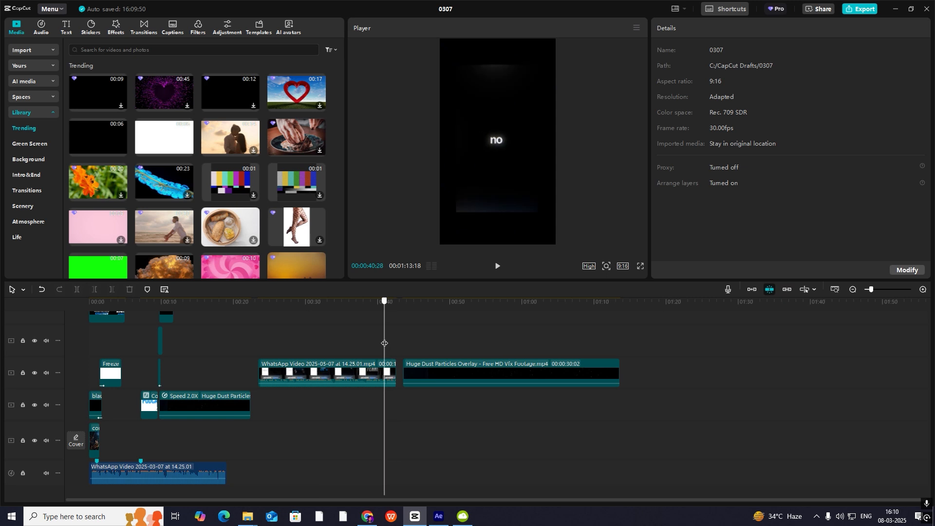
{"action": "left_click_drag", "start_coordinate": [384, 343], "coordinate": [366, 355]}
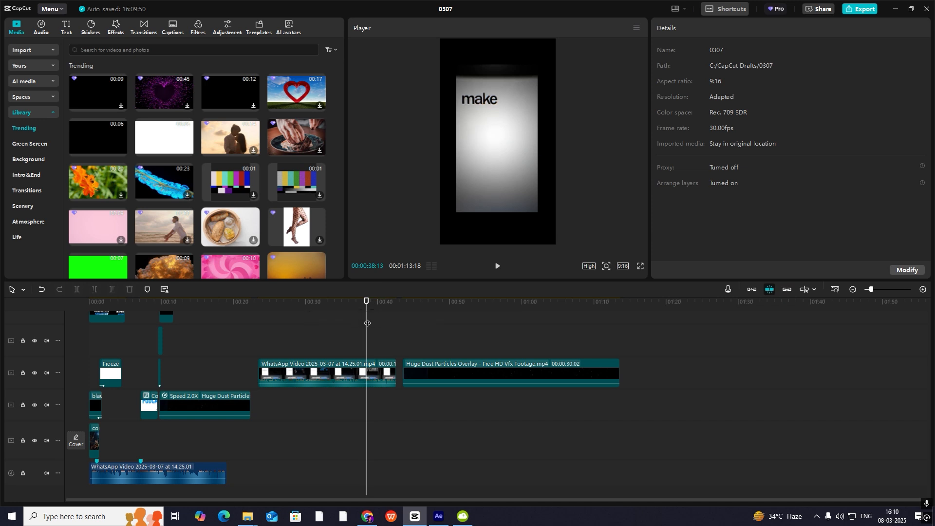
{"action": "mouse_move", "coordinate": [369, 340]}
{"action": "left_mouse_down"}
{"action": "mouse_move", "coordinate": [331, 341]}
{"action": "mouse_move", "coordinate": [381, 350]}
{"action": "mouse_move", "coordinate": [367, 351]}
{"action": "mouse_move", "coordinate": [346, 330]}
{"action": "mouse_move", "coordinate": [320, 330]}
{"action": "mouse_move", "coordinate": [371, 347]}
{"action": "left_mouse_up"}
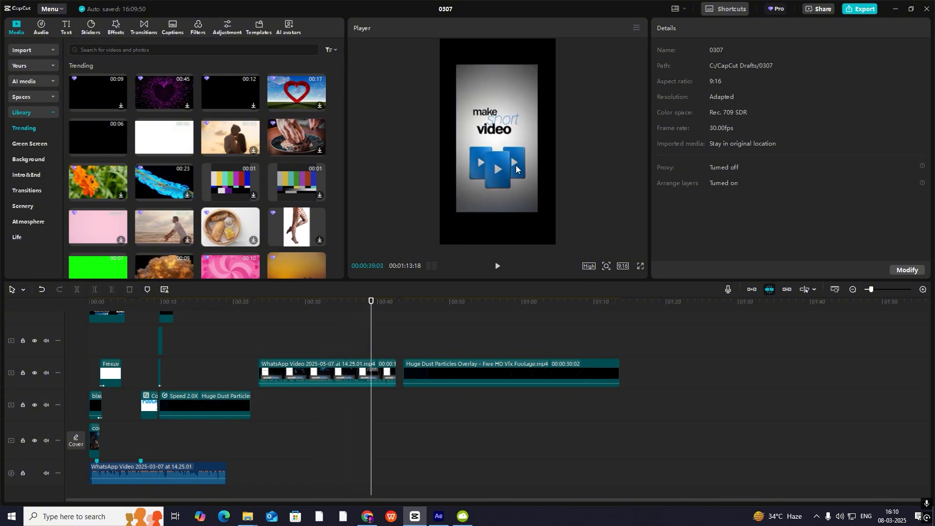
{"action": "mouse_move", "coordinate": [371, 327]}
{"action": "left_mouse_down"}
{"action": "mouse_move", "coordinate": [355, 327]}
{"action": "mouse_move", "coordinate": [380, 330]}
{"action": "mouse_move", "coordinate": [349, 334]}
{"action": "mouse_move", "coordinate": [368, 332]}
{"action": "left_mouse_up"}
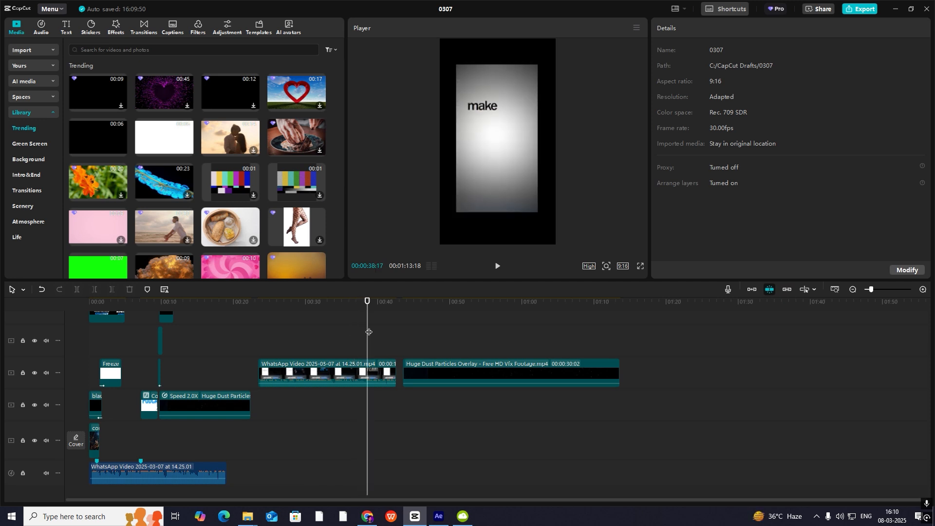